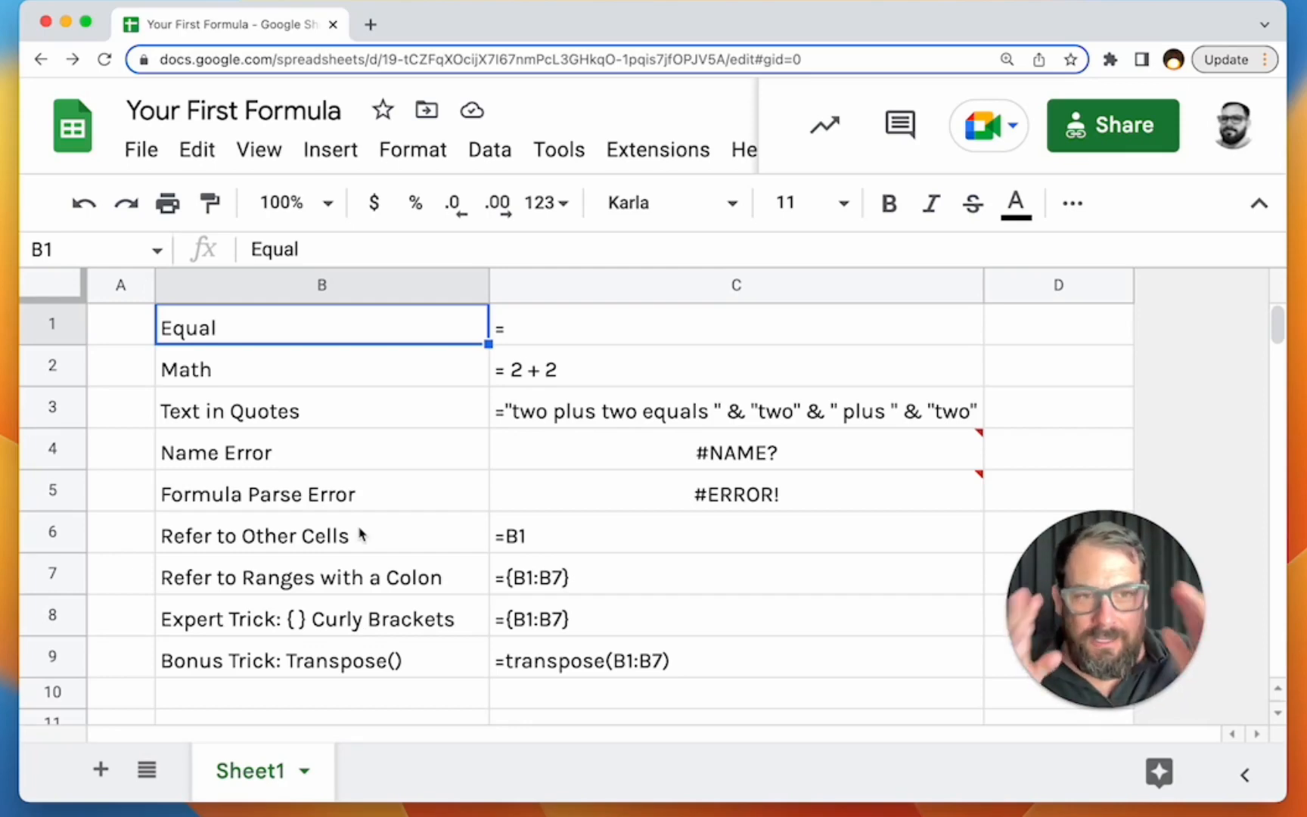
# - Start a formula in cell A1 and browse function suggestions for a, b, c, d and if, including the arguments of IF
pyautogui.doubleClick(127, 331)
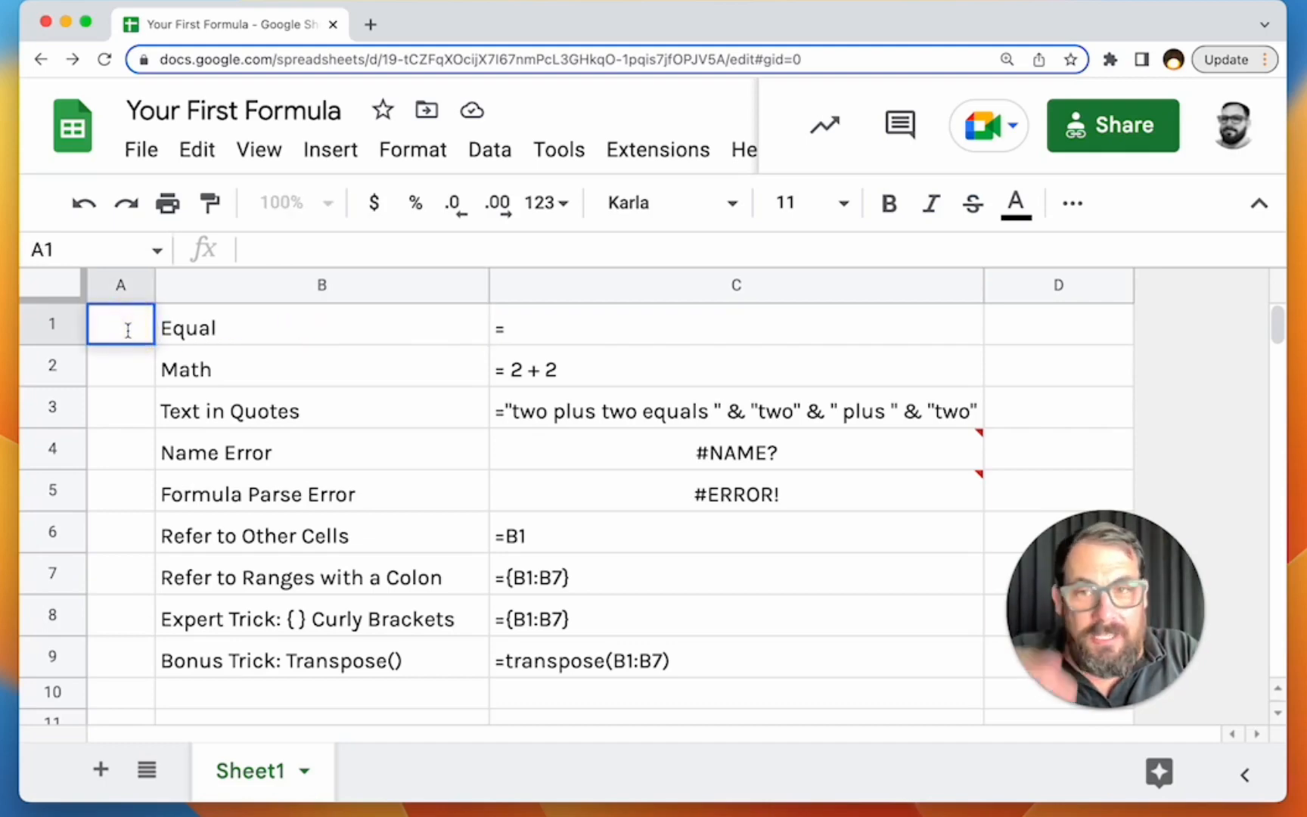
pyautogui.write('=')
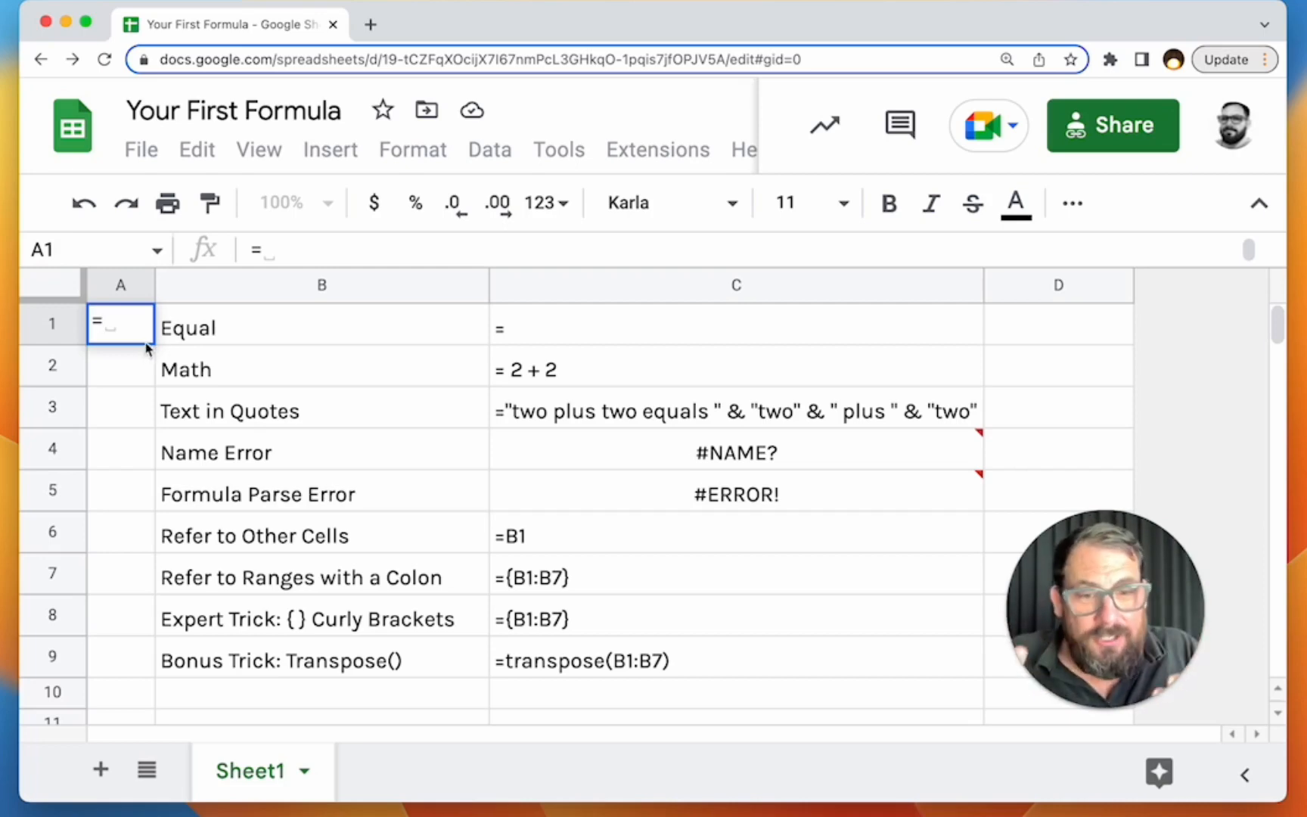
pyautogui.write('a')
pyautogui.press('BackSpace')
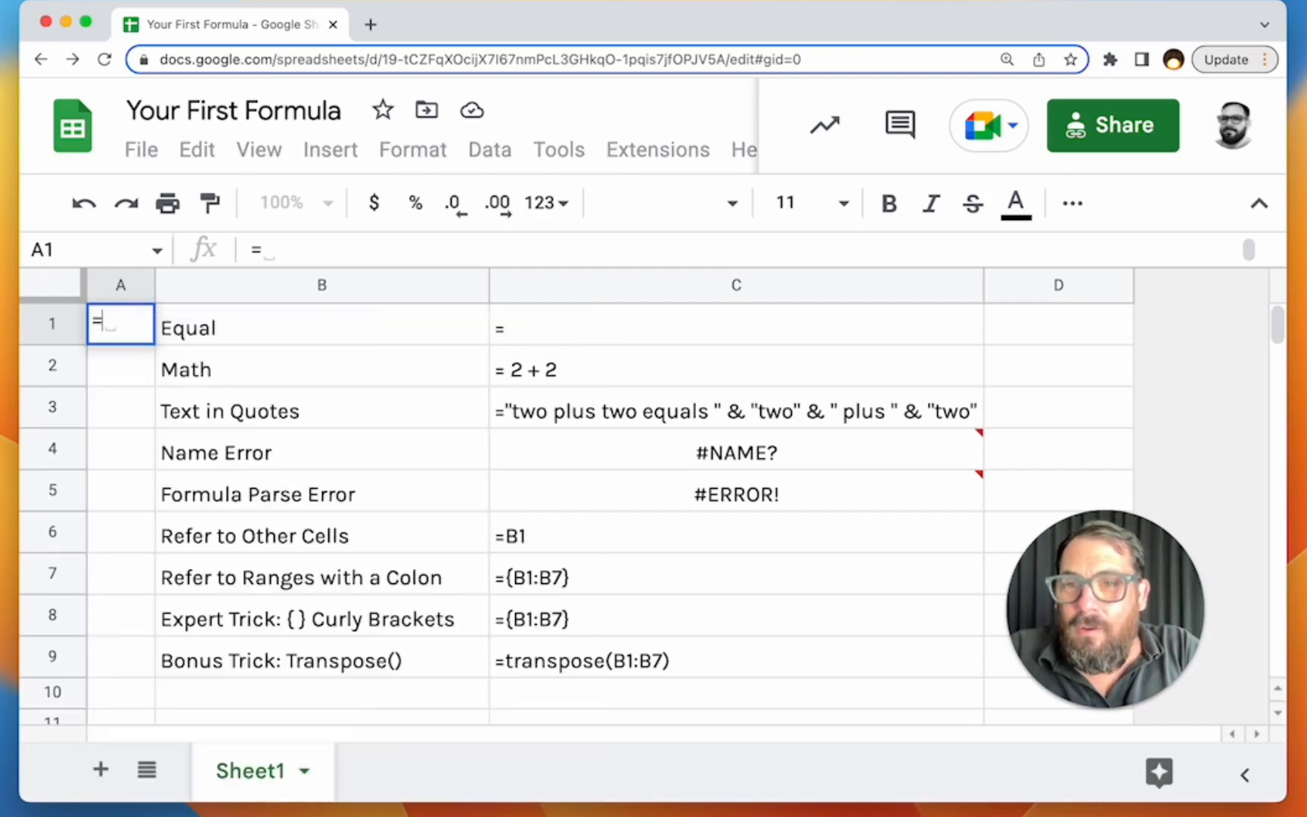
pyautogui.write('b')
pyautogui.press('BackSpace')
pyautogui.write('c')
pyautogui.press('BackSpace')
pyautogui.write('d')
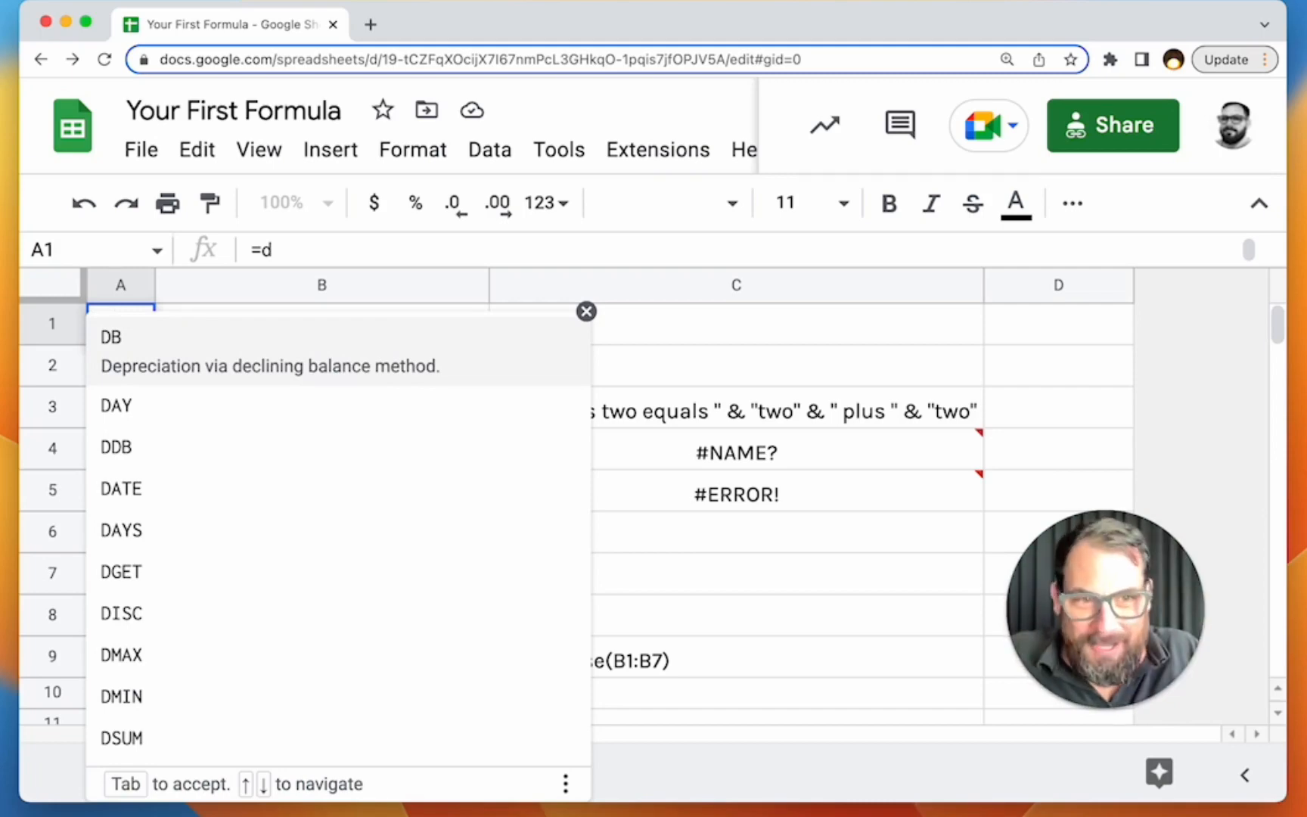
pyautogui.press('BackSpace')
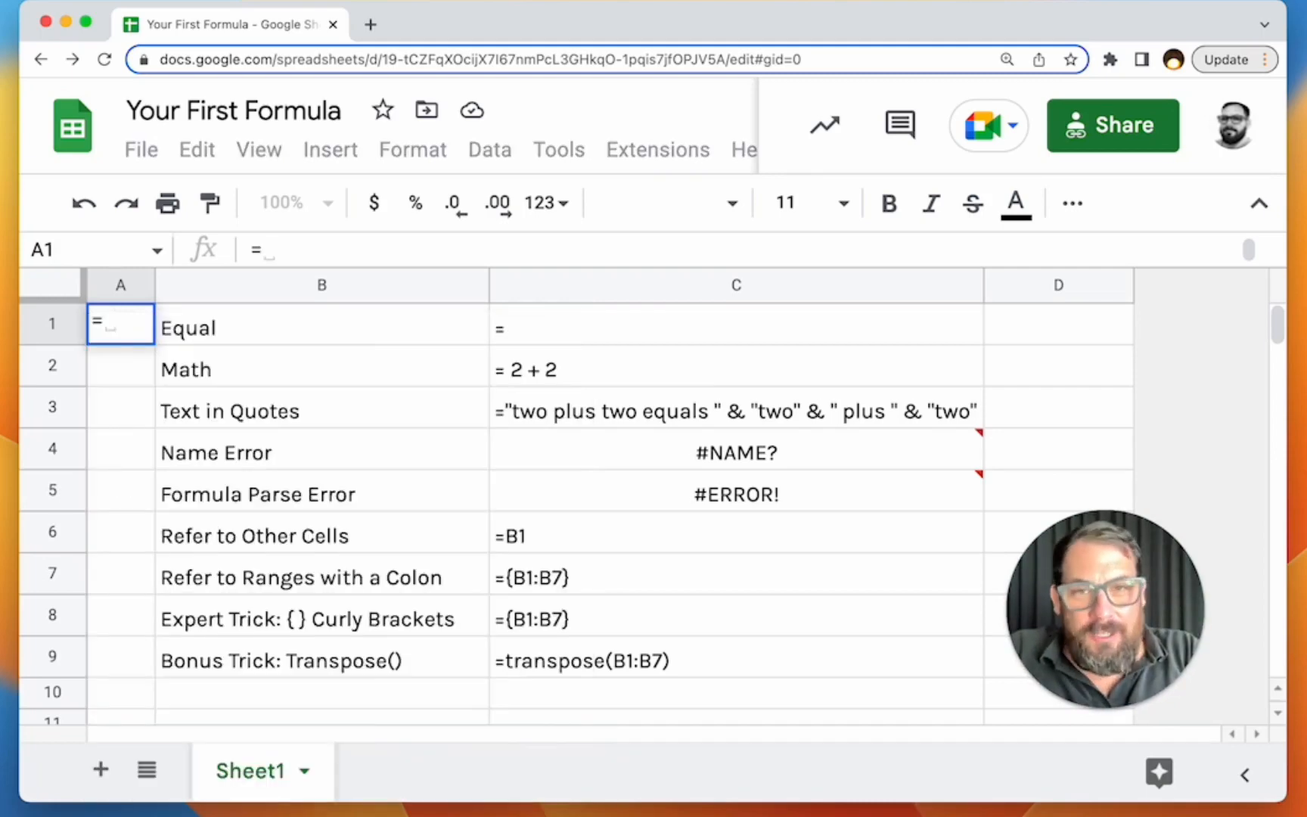
pyautogui.write('if')
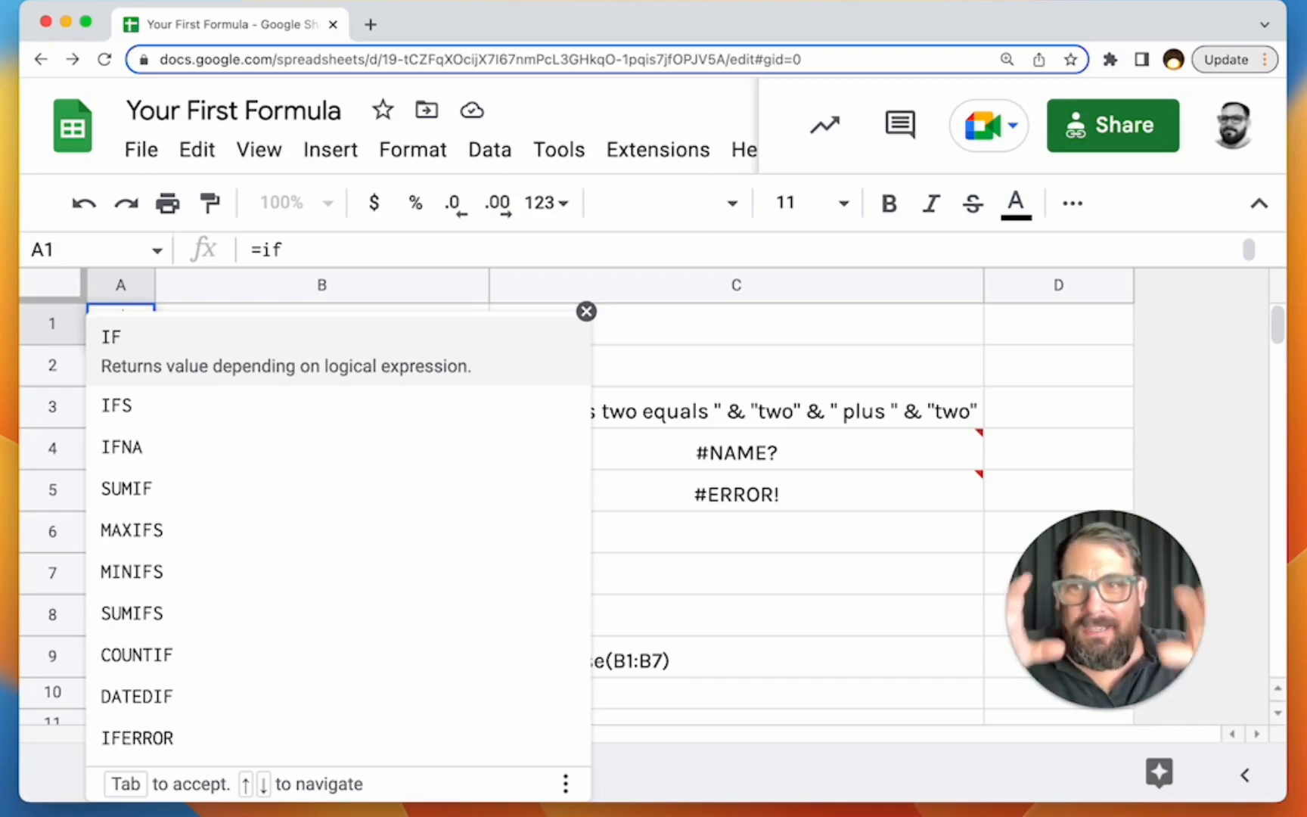
pyautogui.write('(')
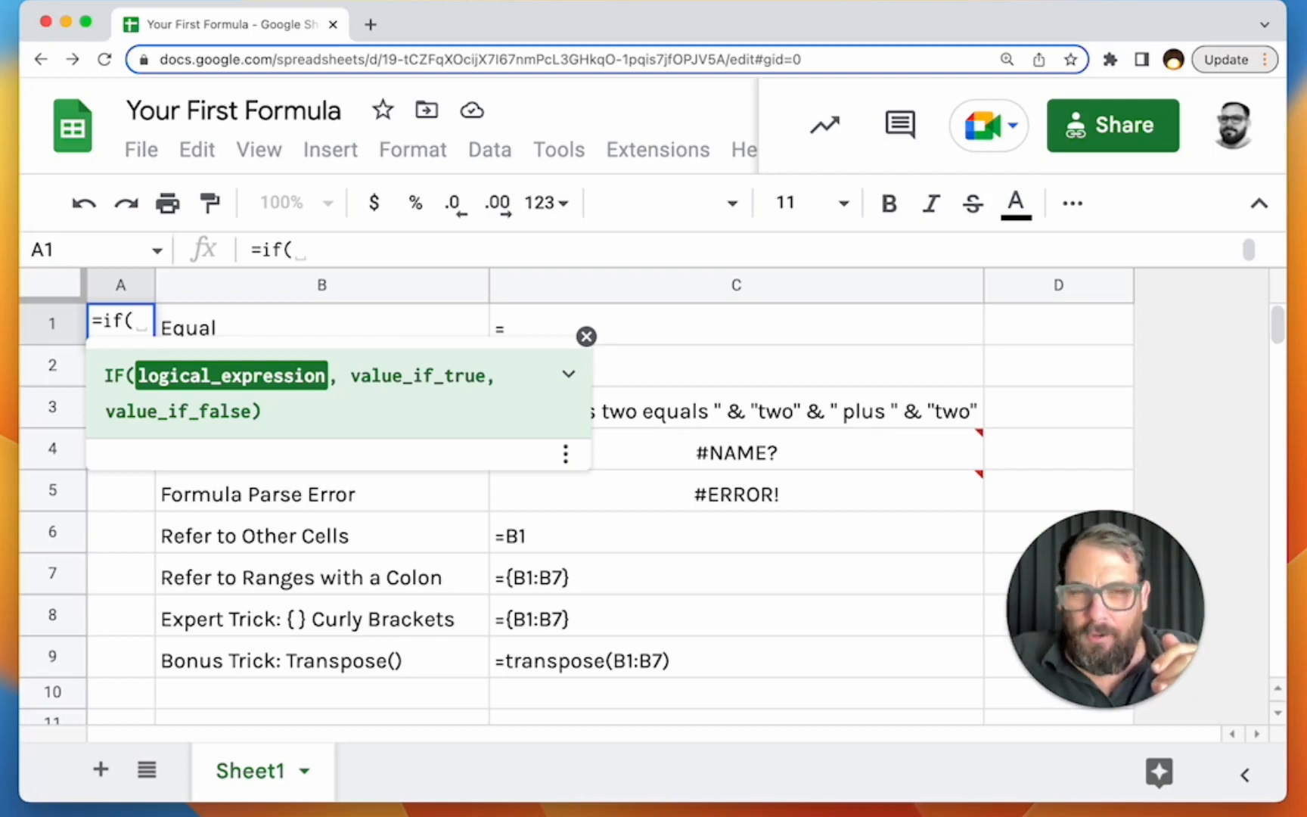
# - View the formula list at bettersheets.co/formulas in a new browser tab, and return to the sheet to discard the unfinished formula in A1
pyautogui.press('super+t')
pyautogui.write('betterhs')
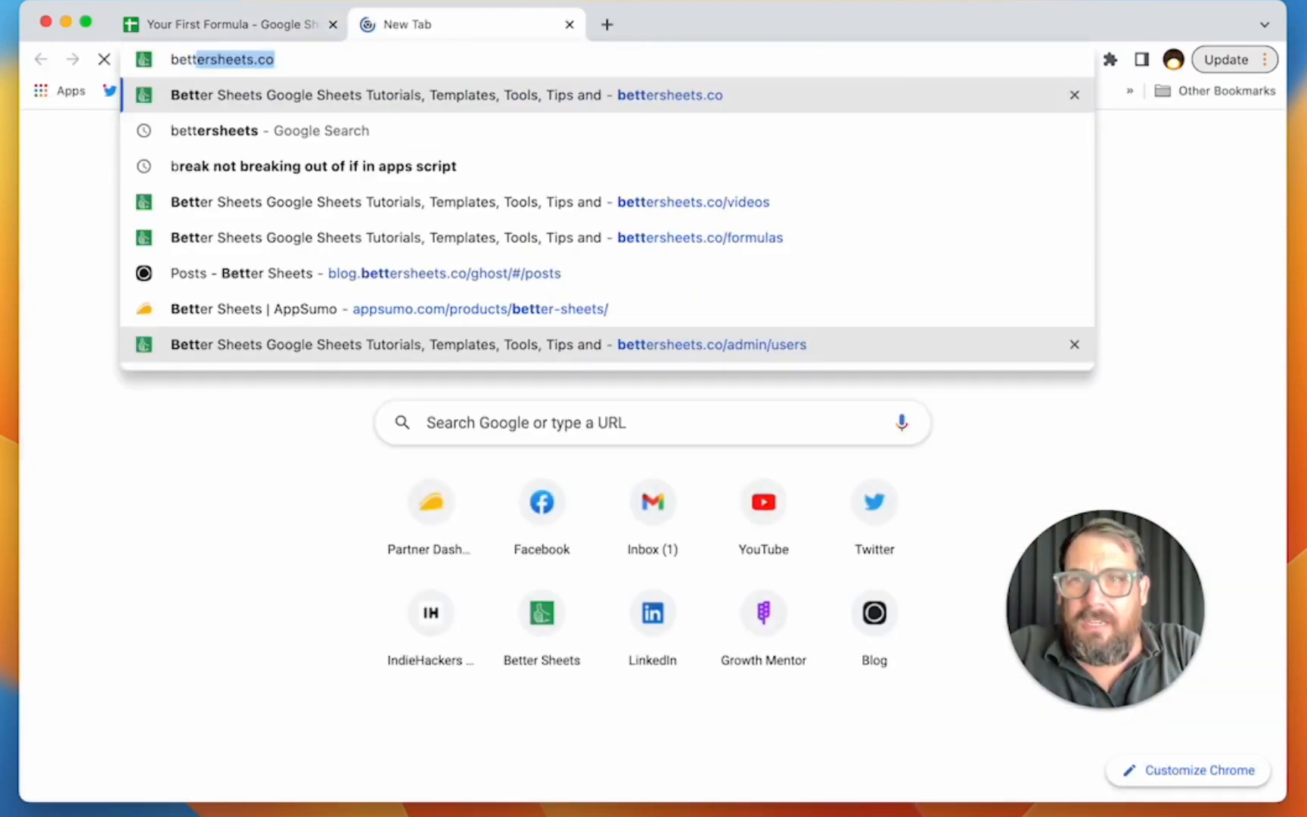
pyautogui.press('BackSpace')
pyautogui.press('BackSpace')
pyautogui.write('sheets.co/formulas')
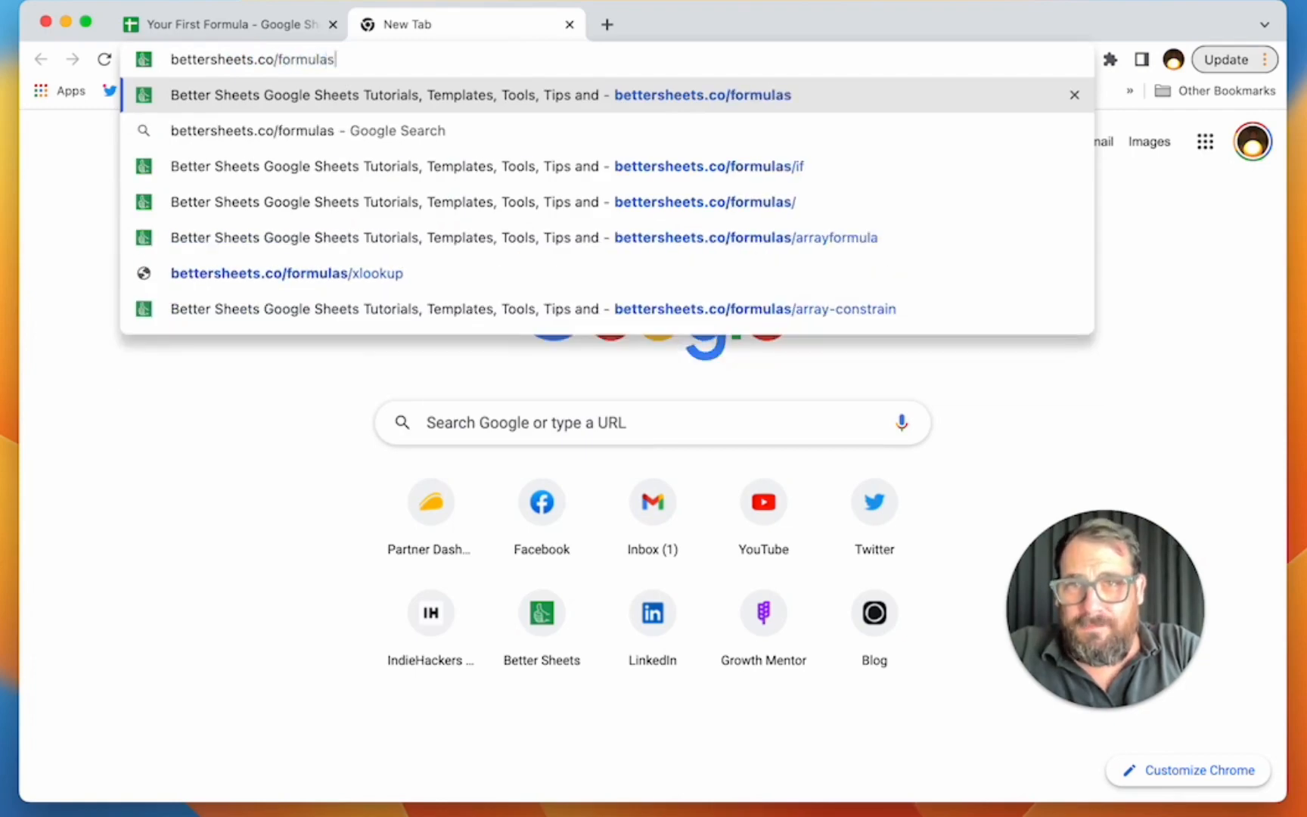
pyautogui.press('Return')
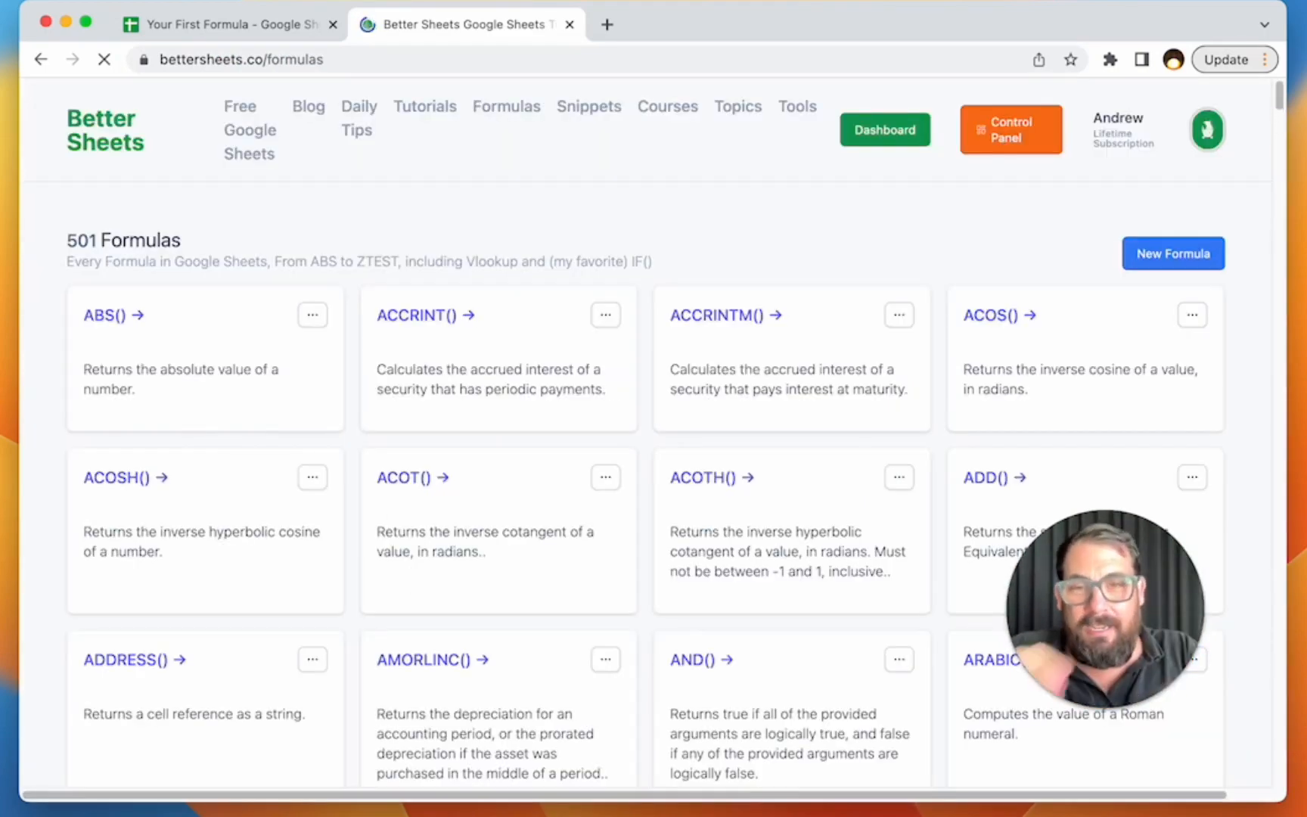
pyautogui.click(700, 660)
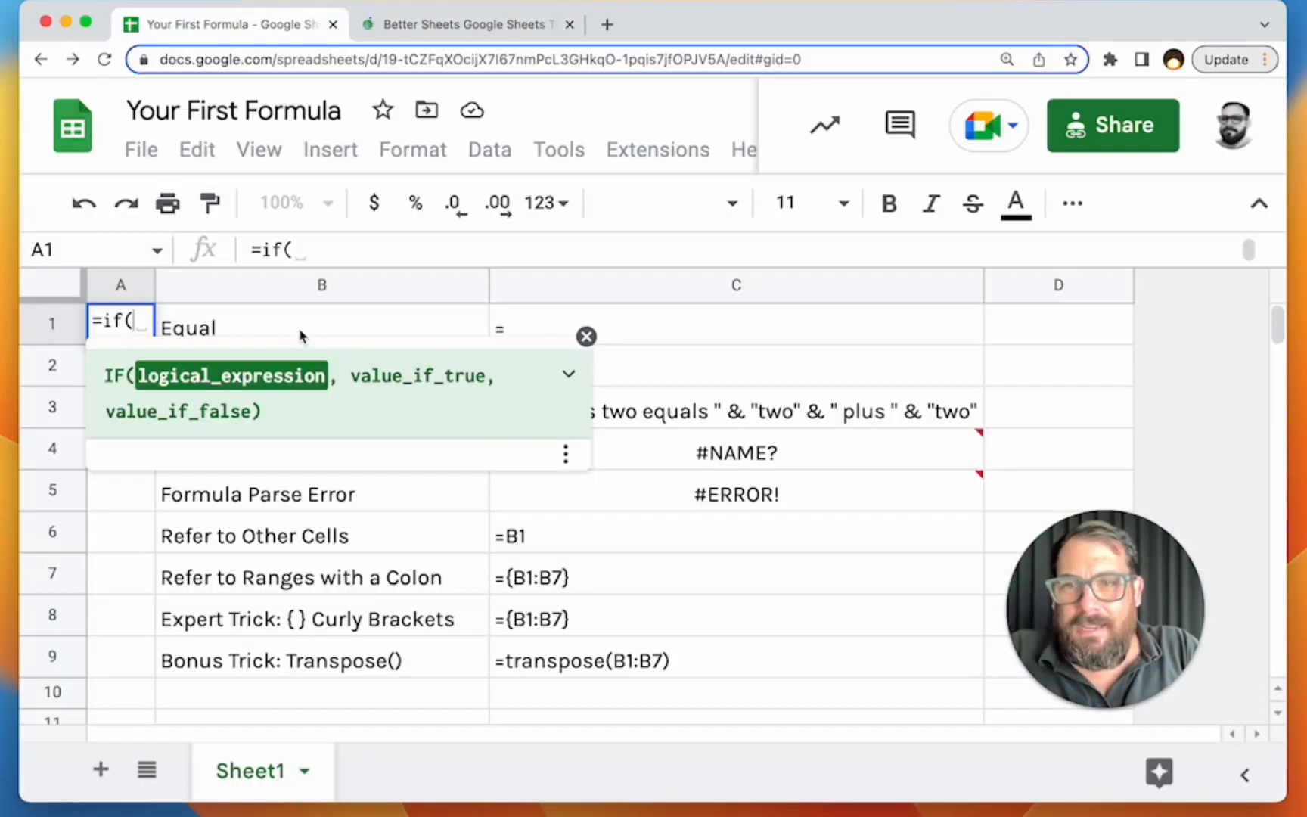
pyautogui.press('Escape')
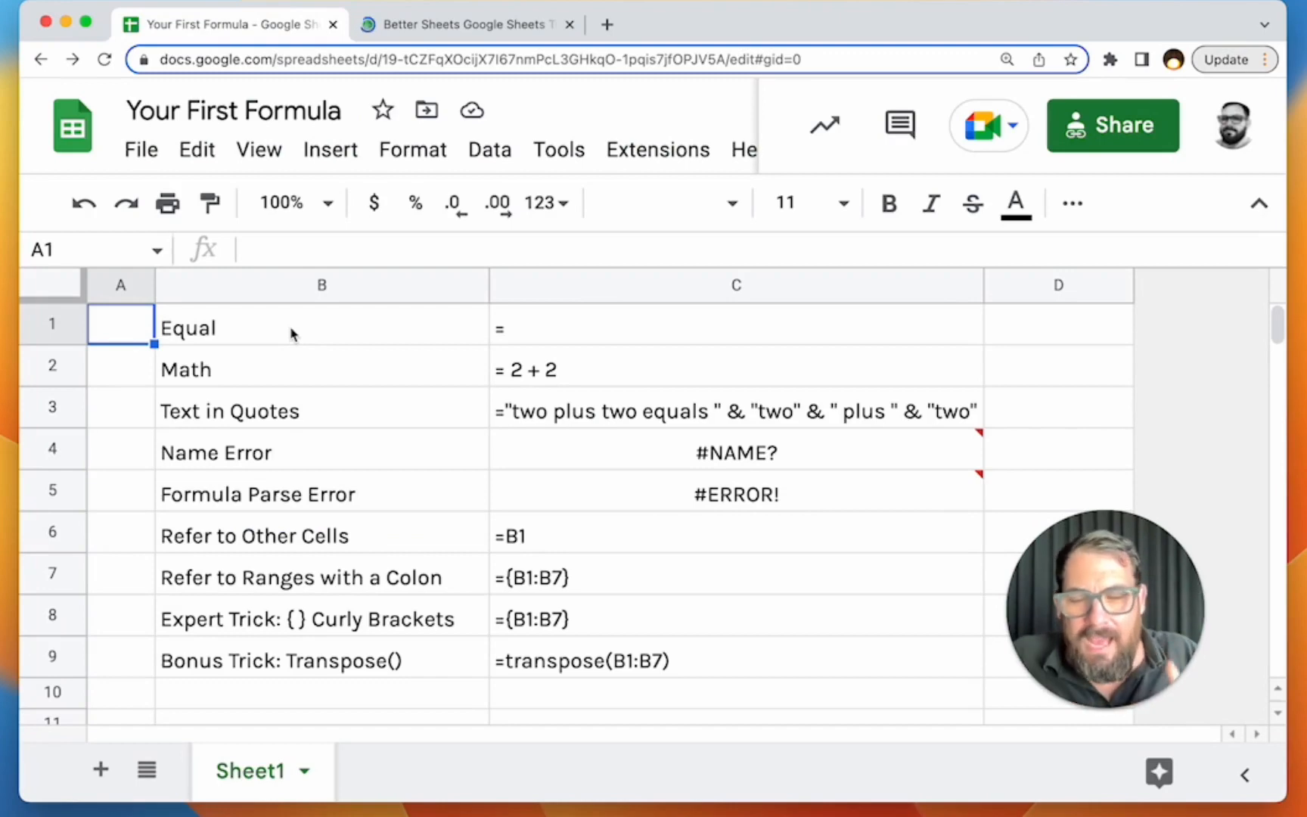
# - Enter the formula =2+2 in cell A2, beside the Math label
pyautogui.click(121, 367)
pyautogui.write('=')
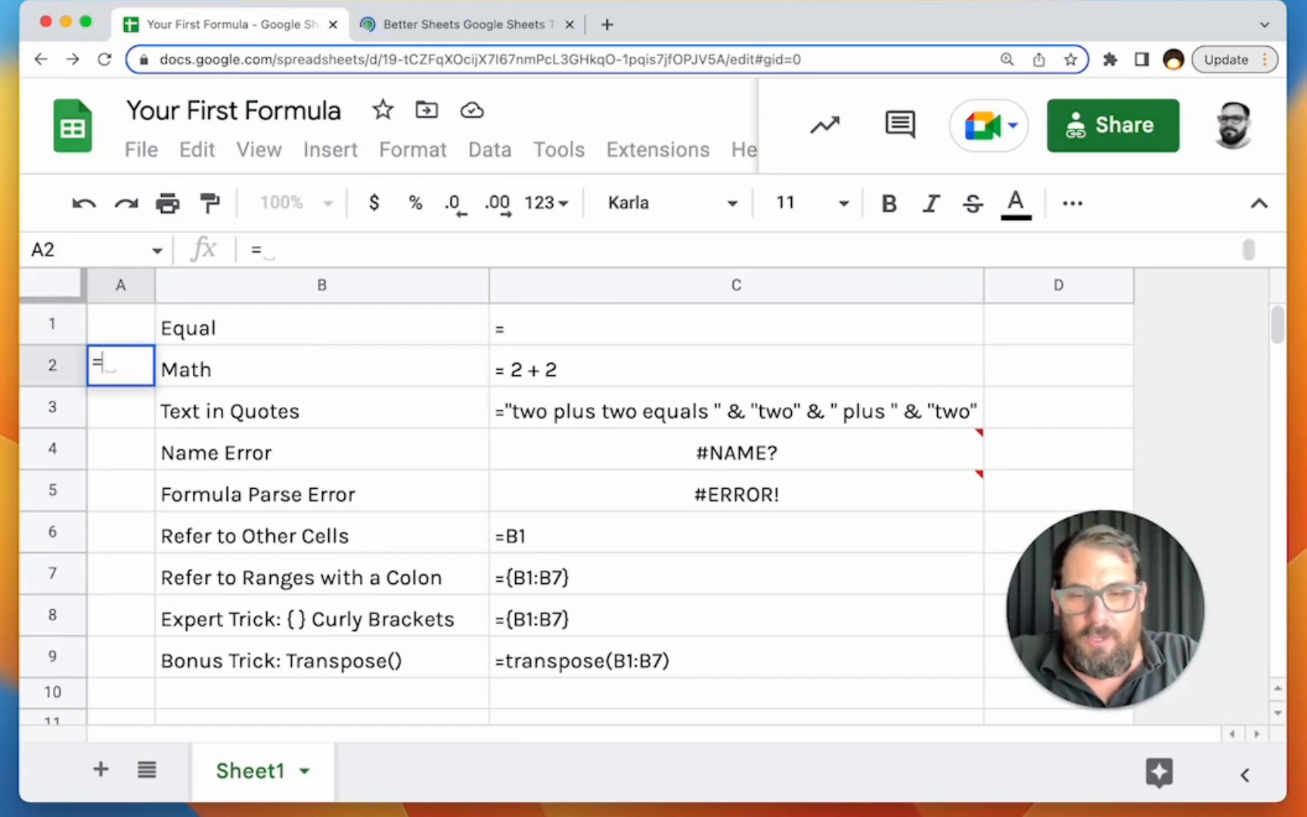
pyautogui.write('2+2')
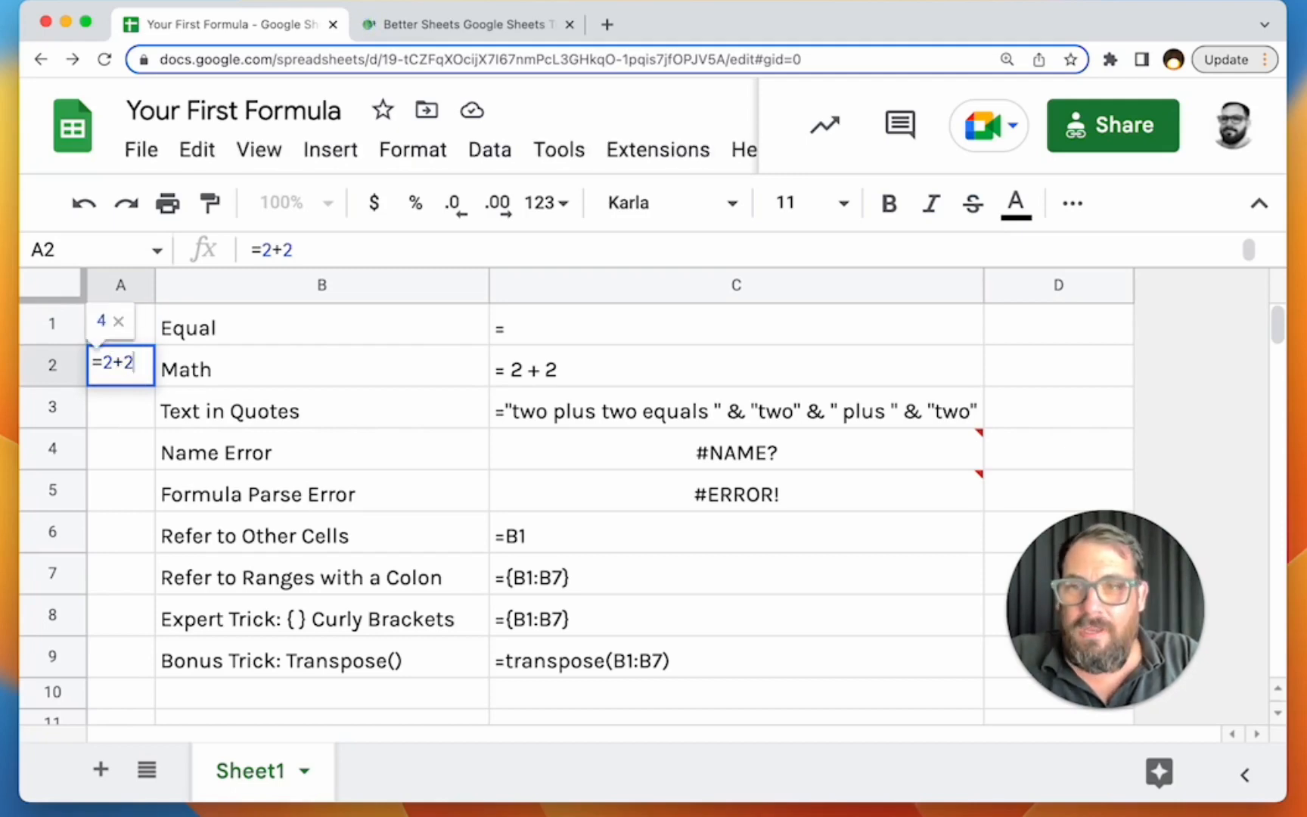
pyautogui.press('Return')
pyautogui.press('Up')
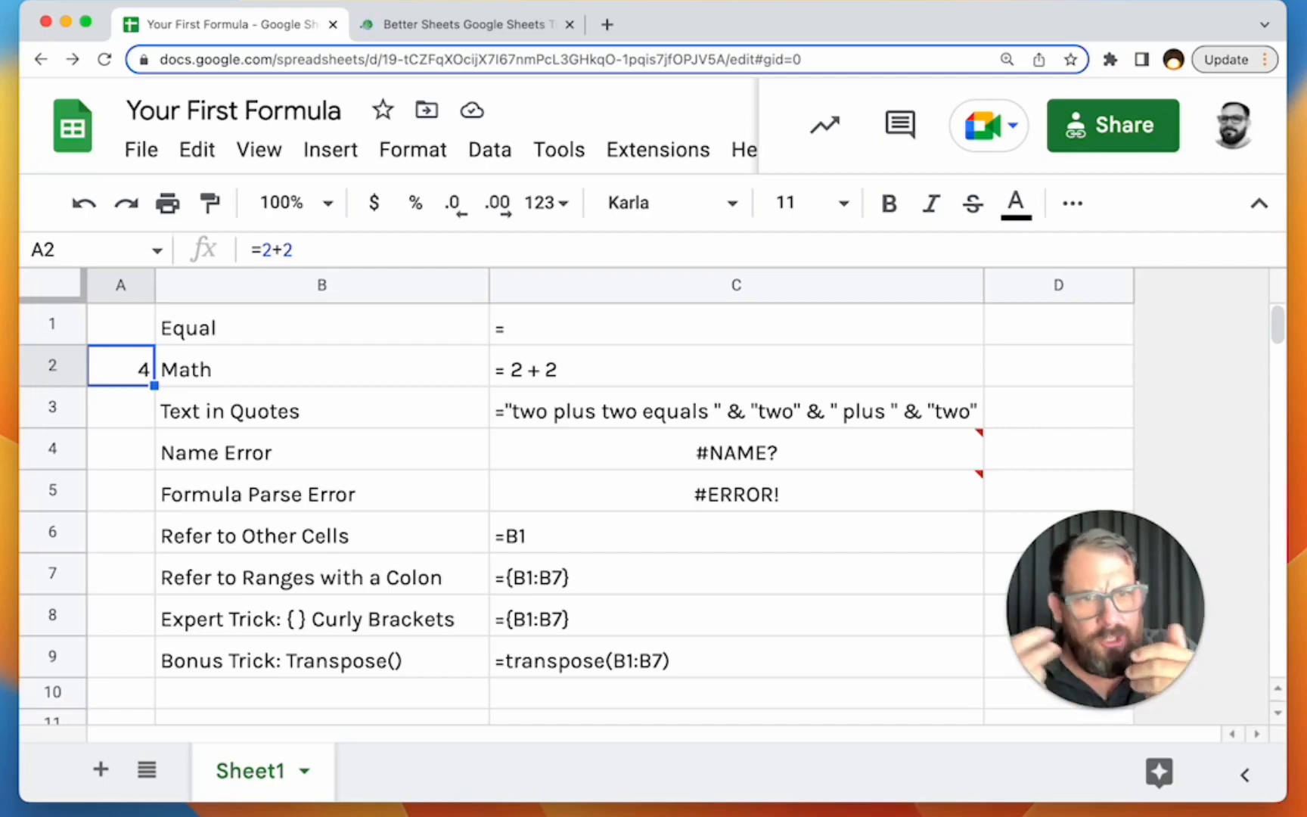
# - Replace the operator in A2's formula, trying multiplication before settling on division, so it reads =2/2
pyautogui.doubleClick(116, 370)
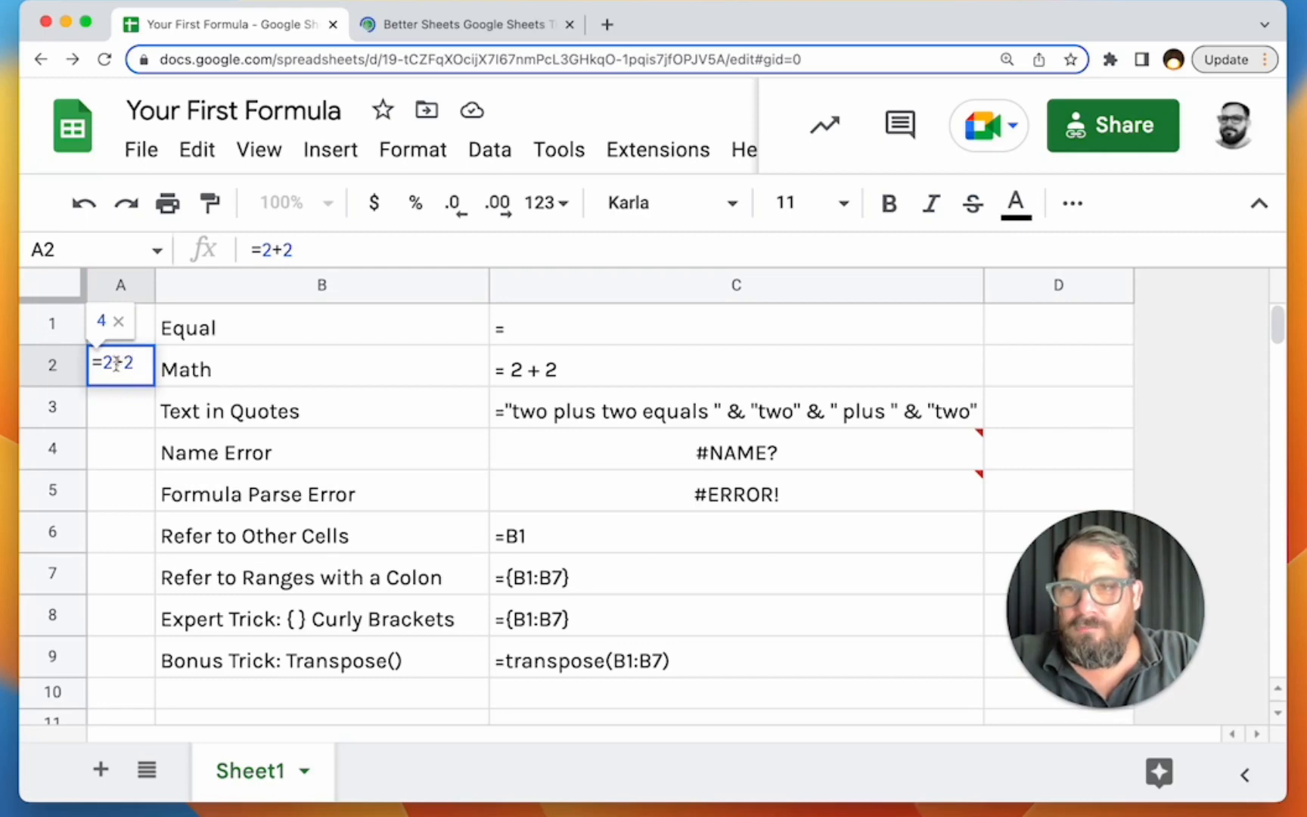
pyautogui.moveTo(115, 364); pyautogui.dragTo(123, 363)
pyautogui.write('*')
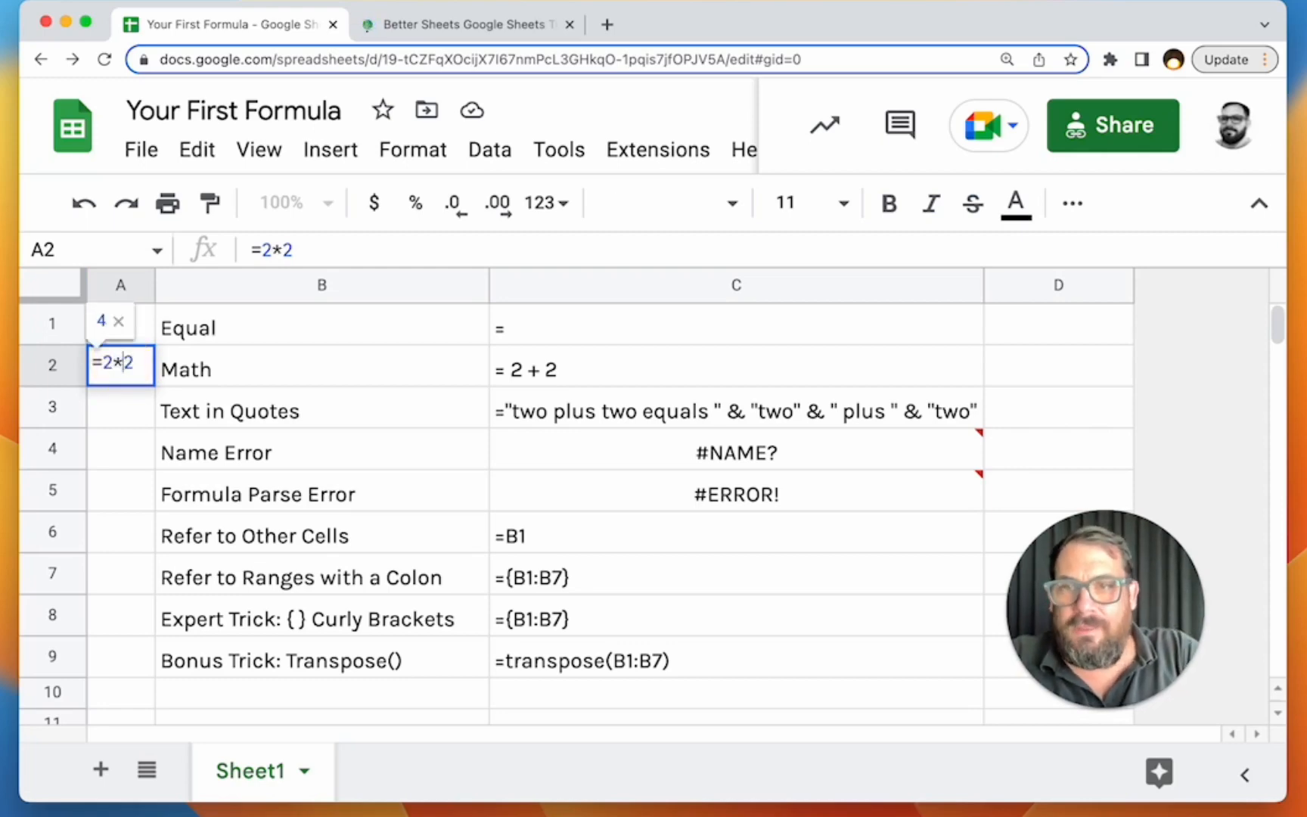
pyautogui.press('BackSpace')
pyautogui.write('/')
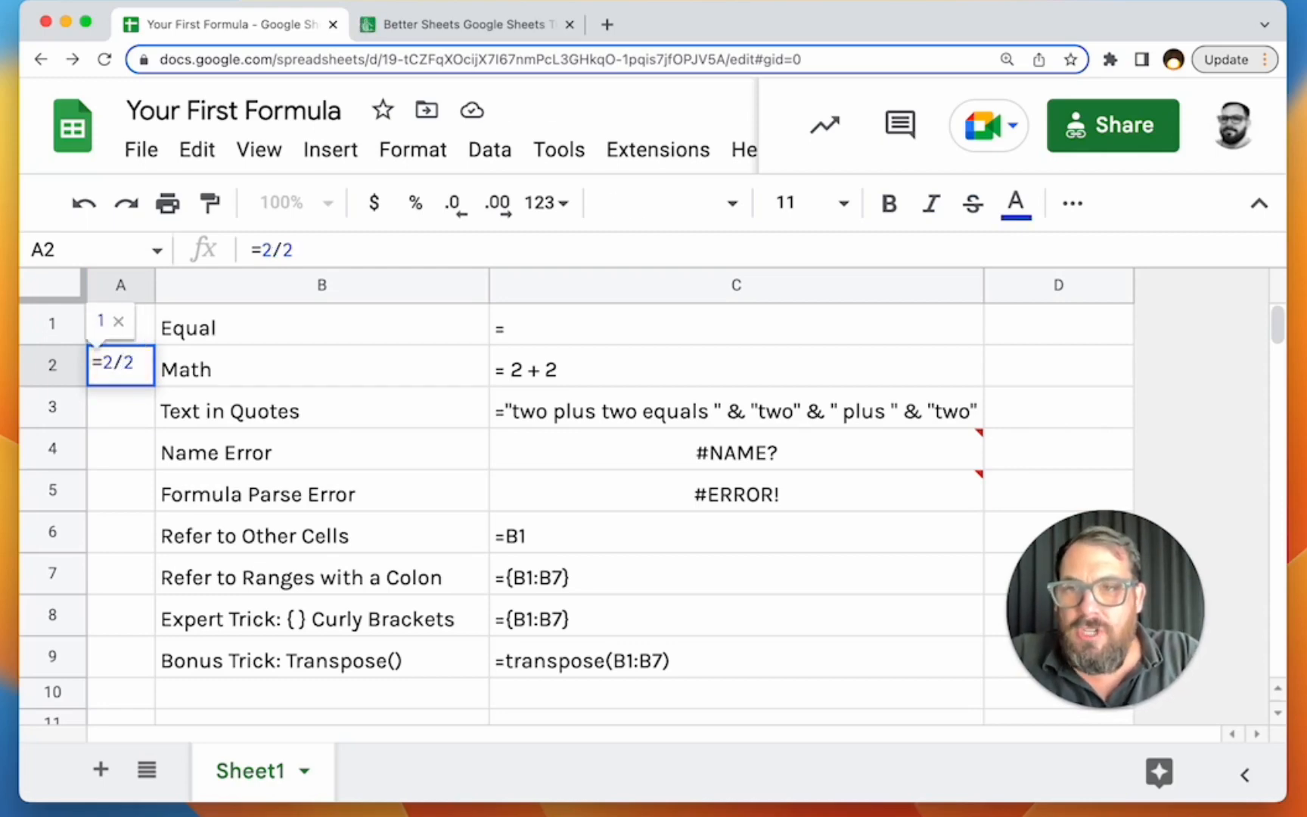
pyautogui.press('Return')
pyautogui.press('Up')
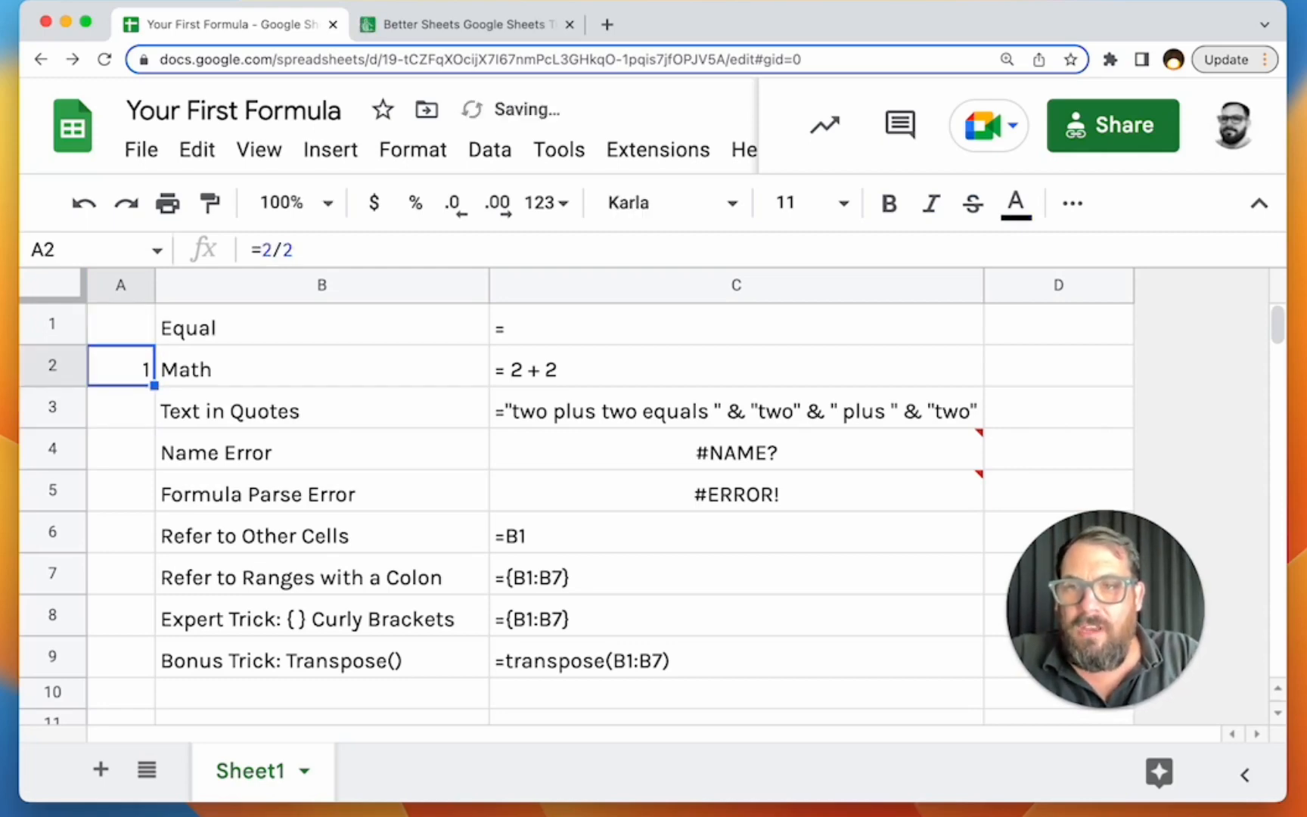
# - Enter the formula ="some text" in cell A3, beside the Text in Quotes label
pyautogui.click(133, 412)
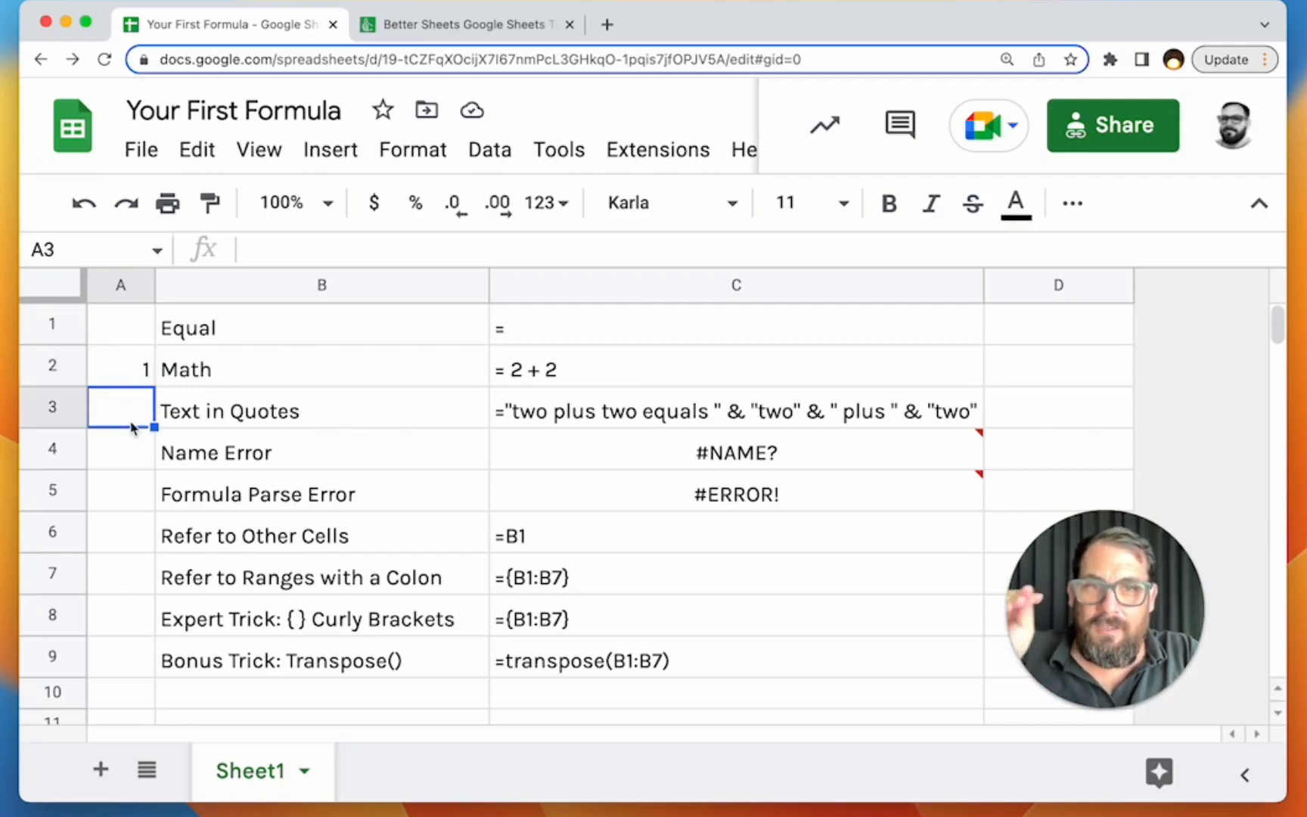
pyautogui.doubleClick(127, 405)
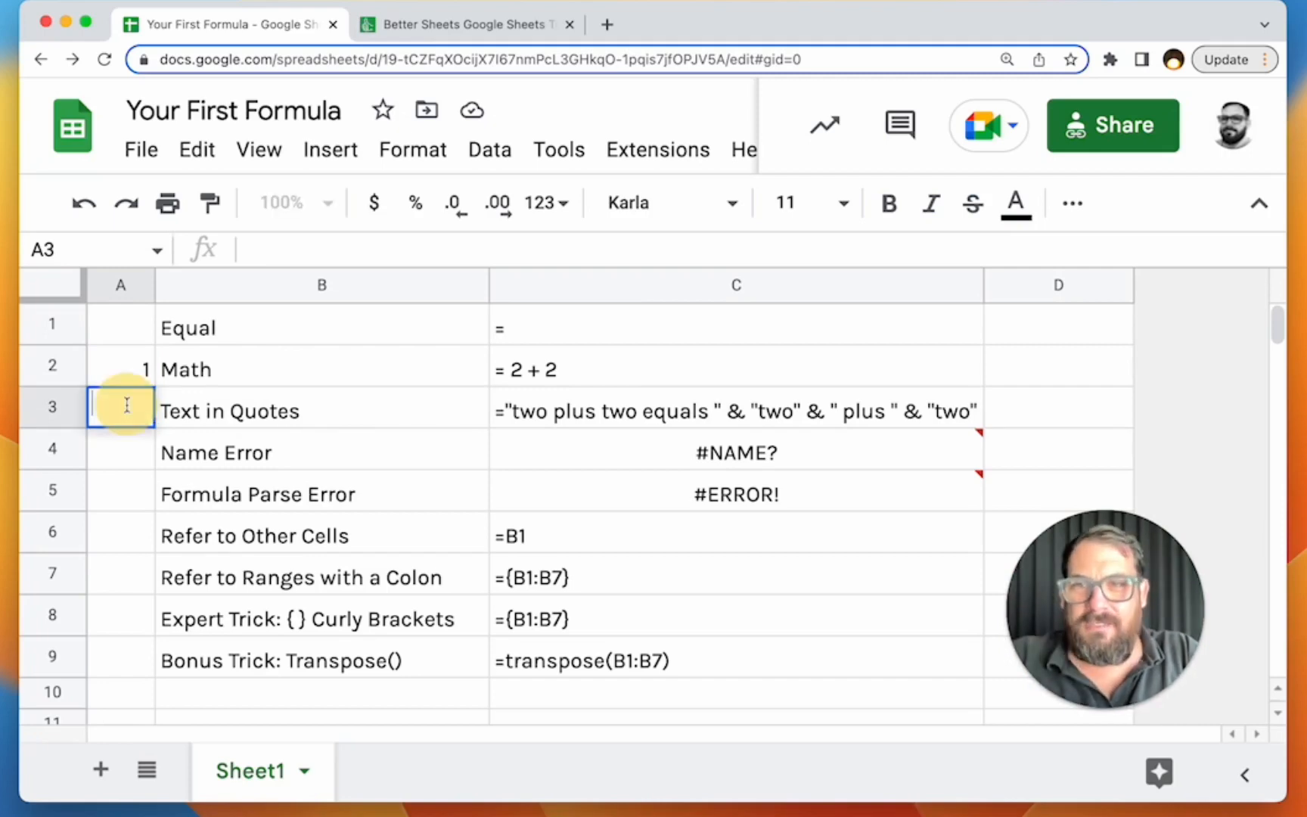
pyautogui.write('="som')
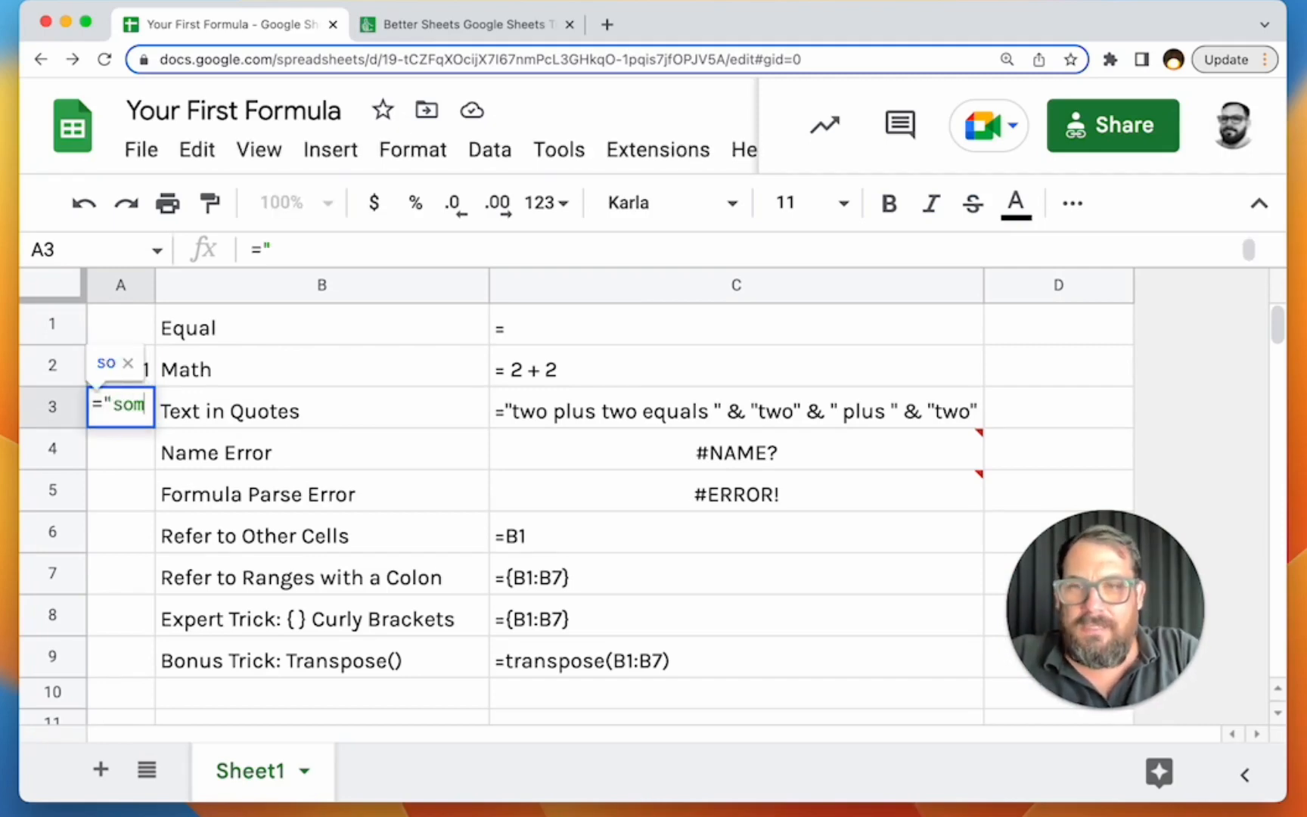
pyautogui.write('e text"')
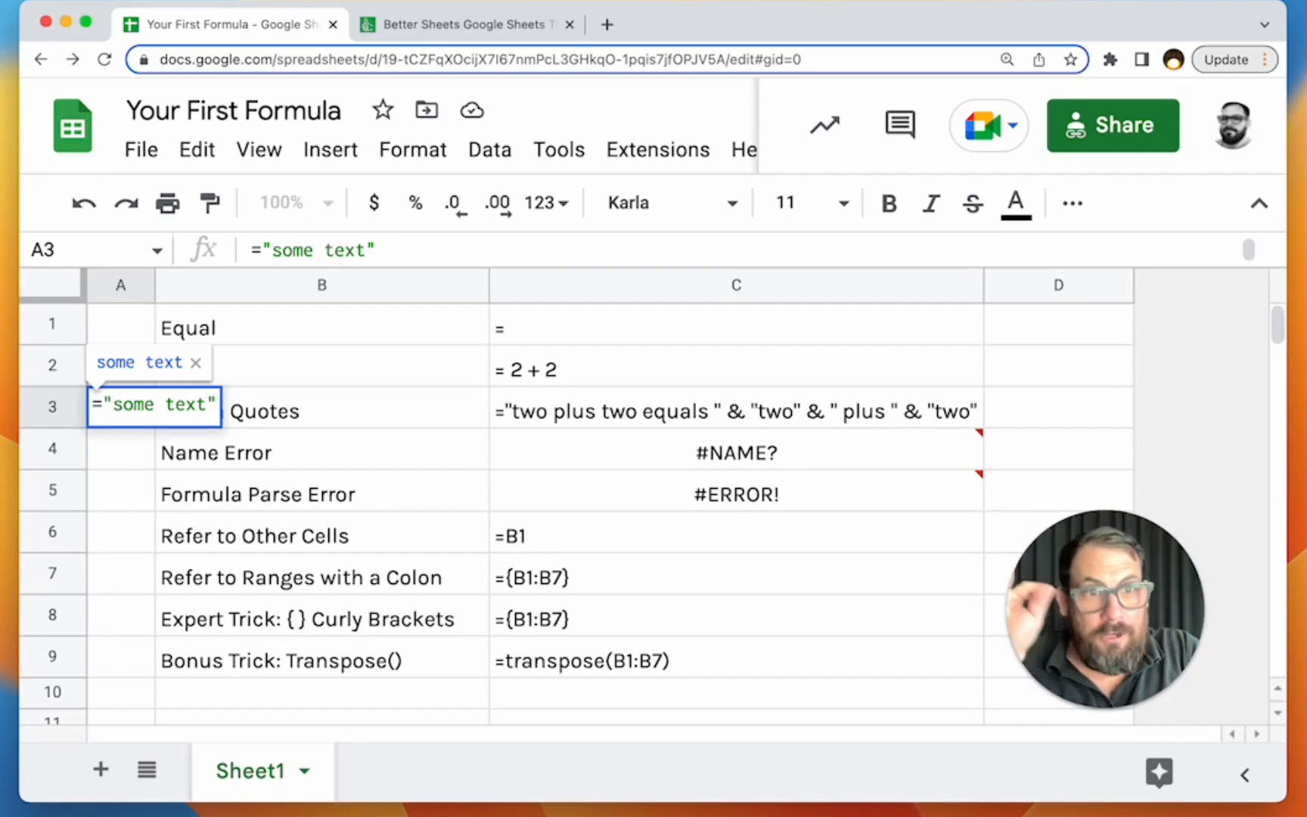
pyautogui.press('BackSpace')
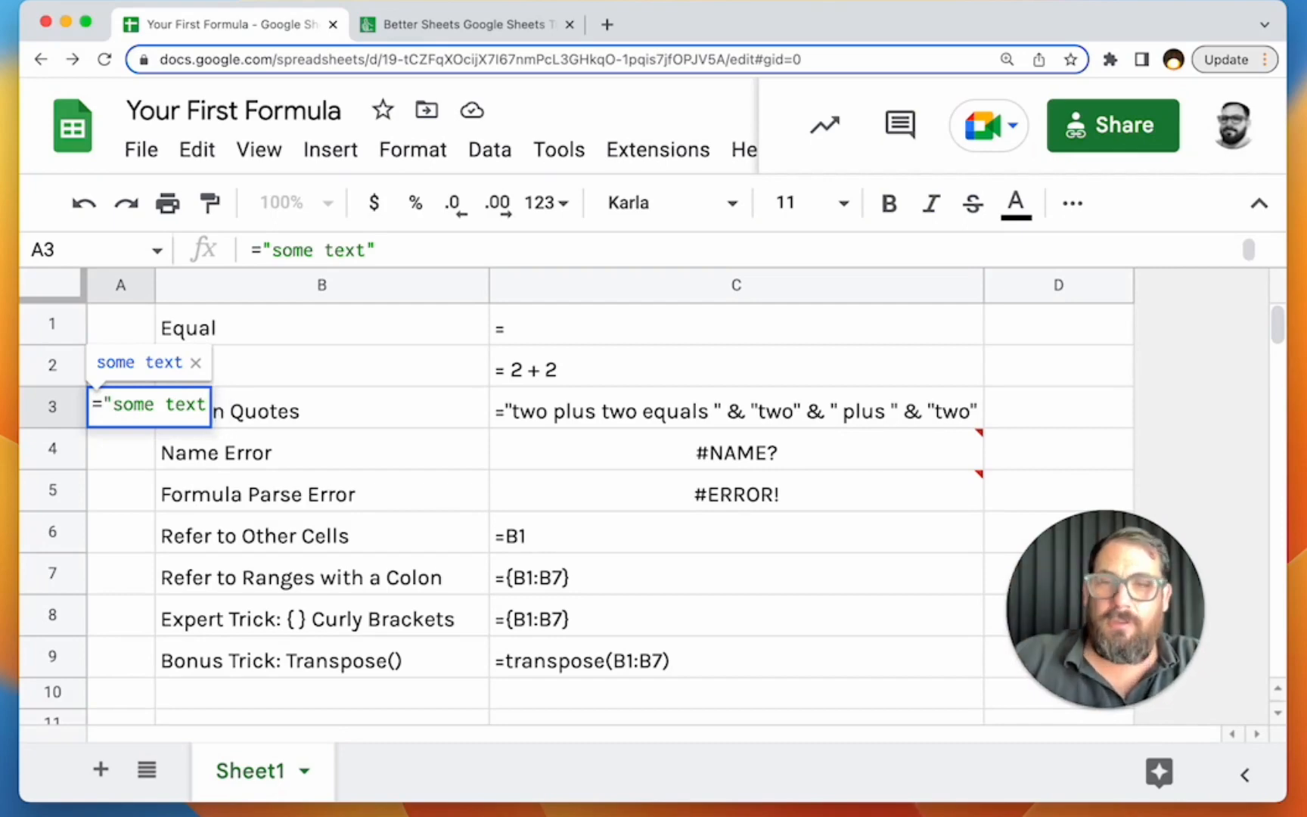
pyautogui.write('"')
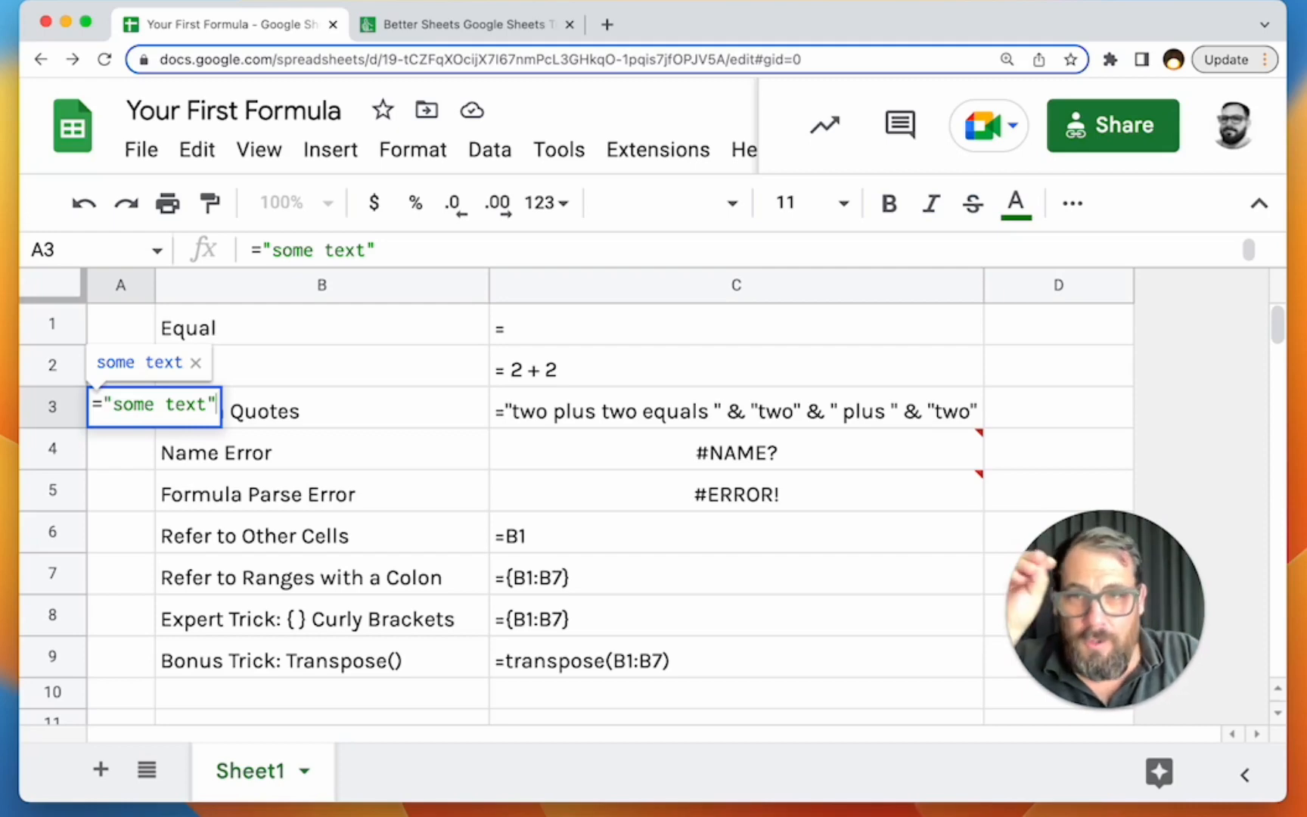
pyautogui.press('Return')
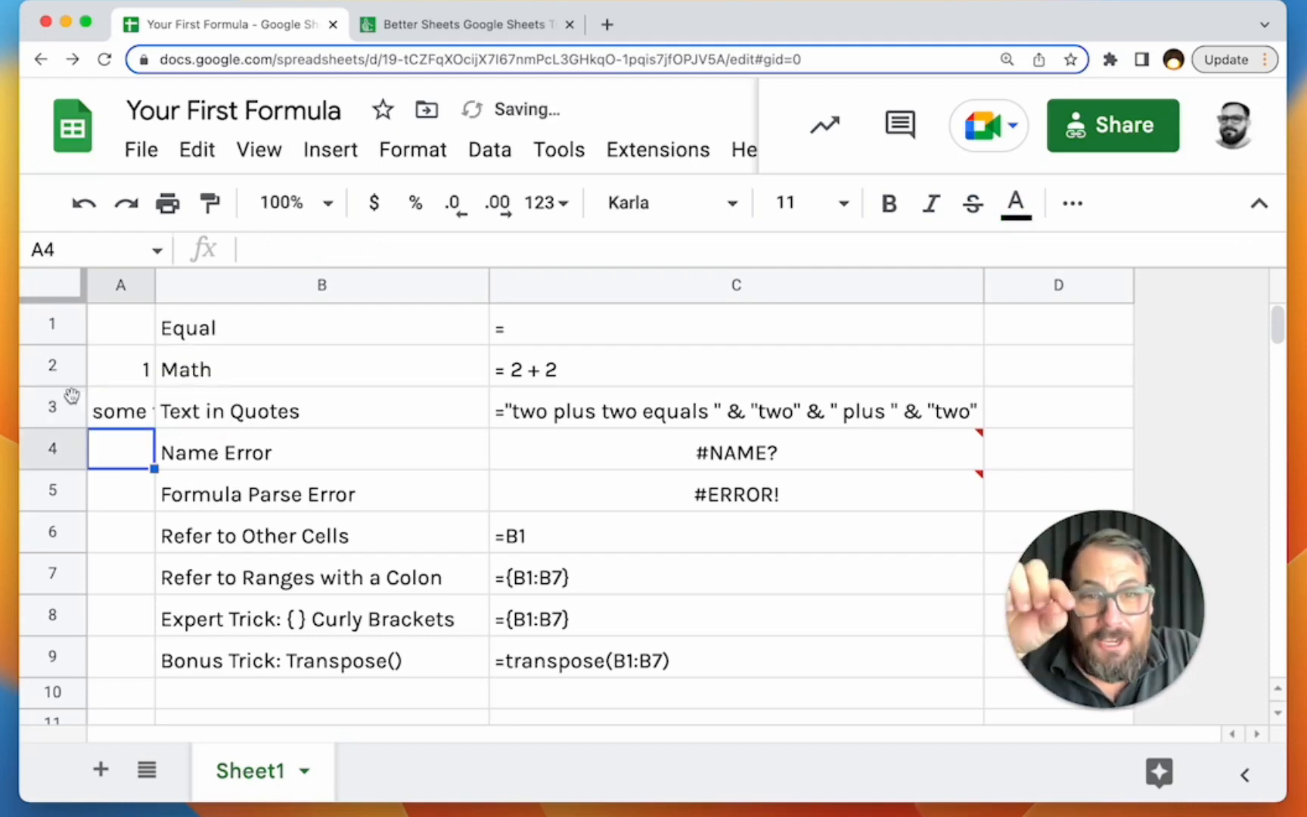
# - Extend the formula in A3 with a plus sign and a second string, making it ="some text"+"some other text"
pyautogui.click(123, 416)
pyautogui.doubleClick(127, 416)
pyautogui.write('+"some')
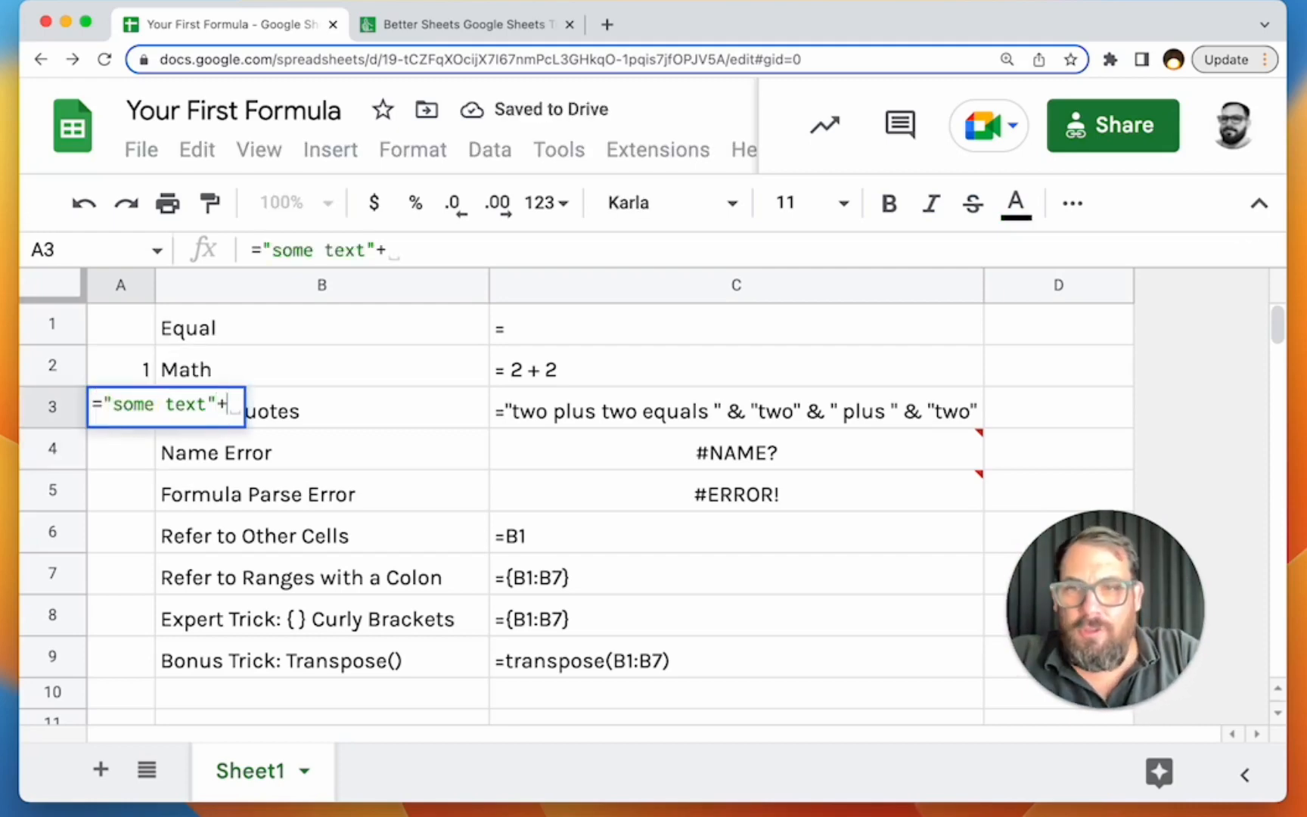
pyautogui.write(' other text"')
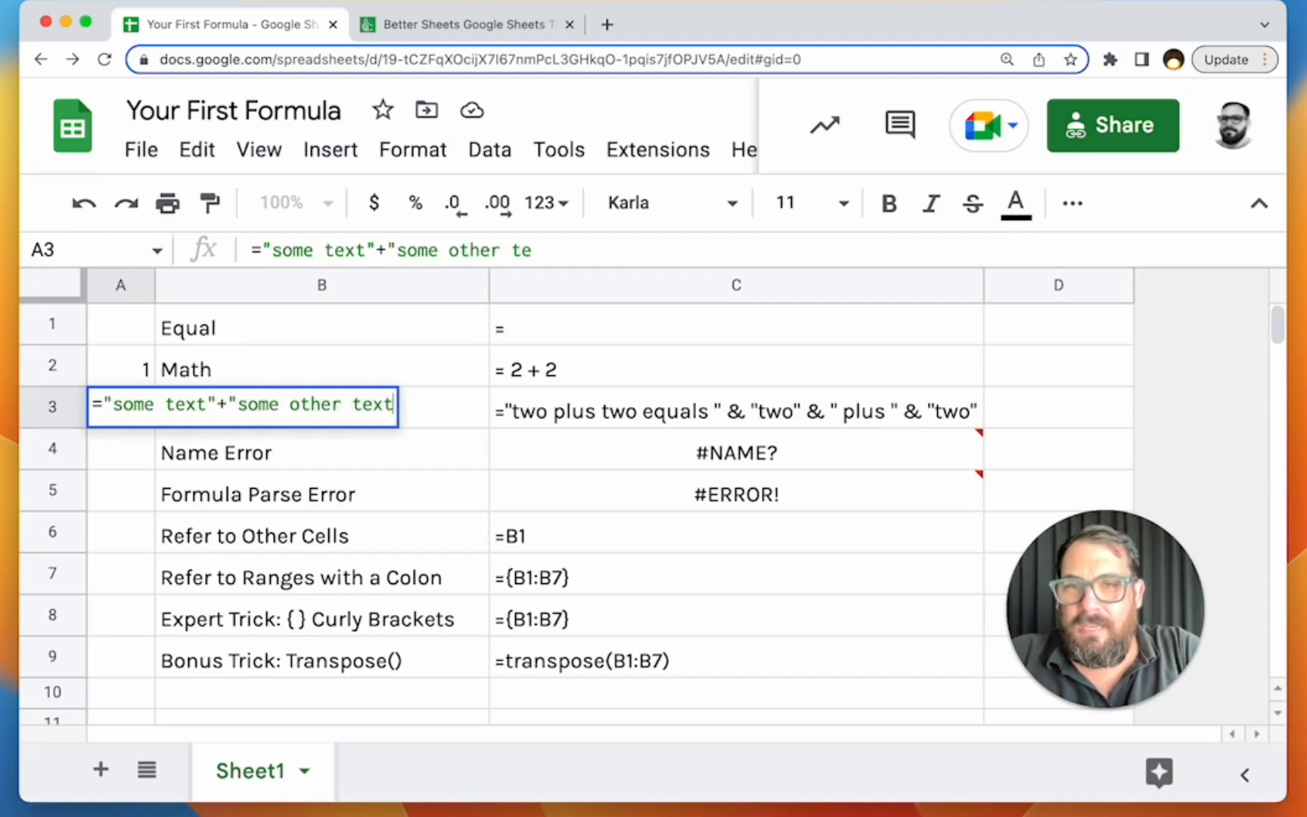
pyautogui.press('Return')
pyautogui.press('Up')
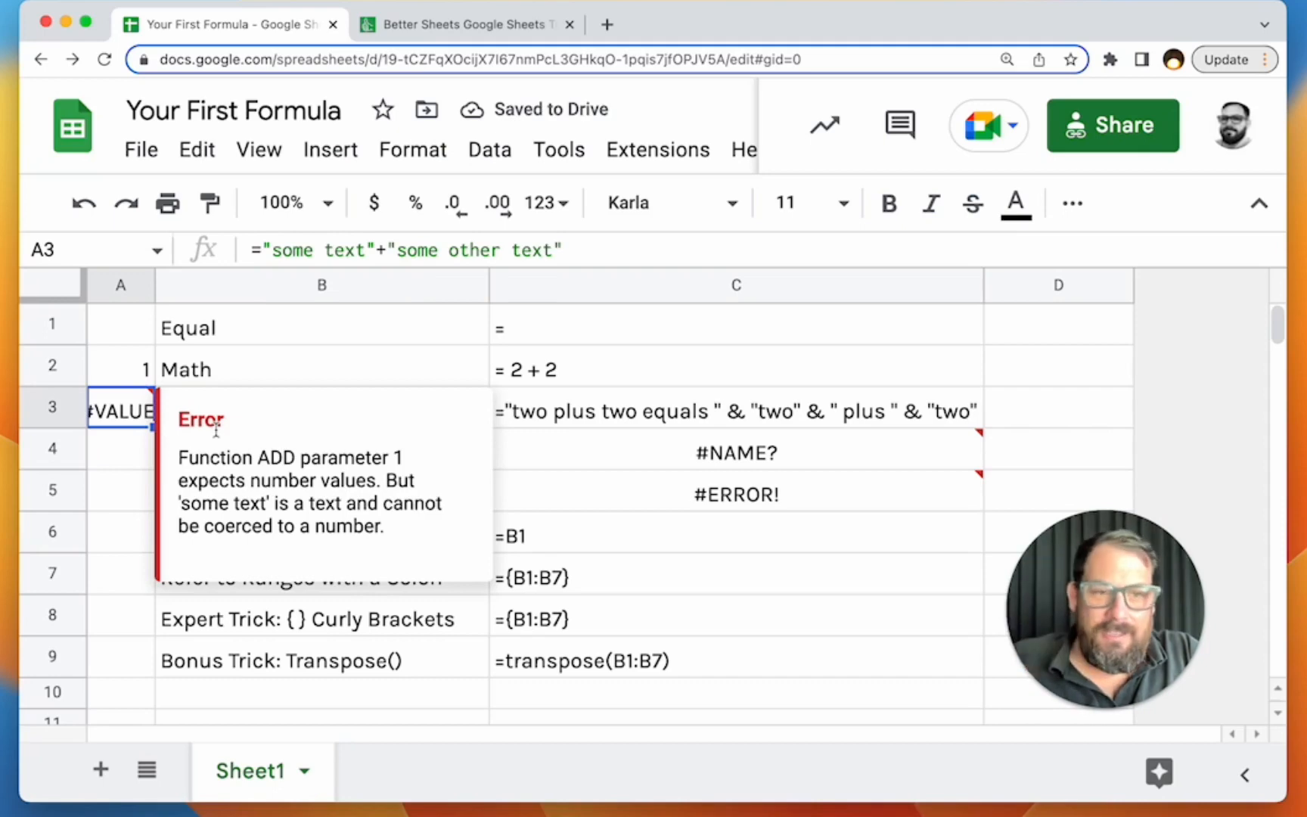
# - Check the error note on A3 and replace the plus sign with an ampersand, making the formula ="some text"&"some other text"
pyautogui.click(189, 369)
pyautogui.moveTo(133, 411)
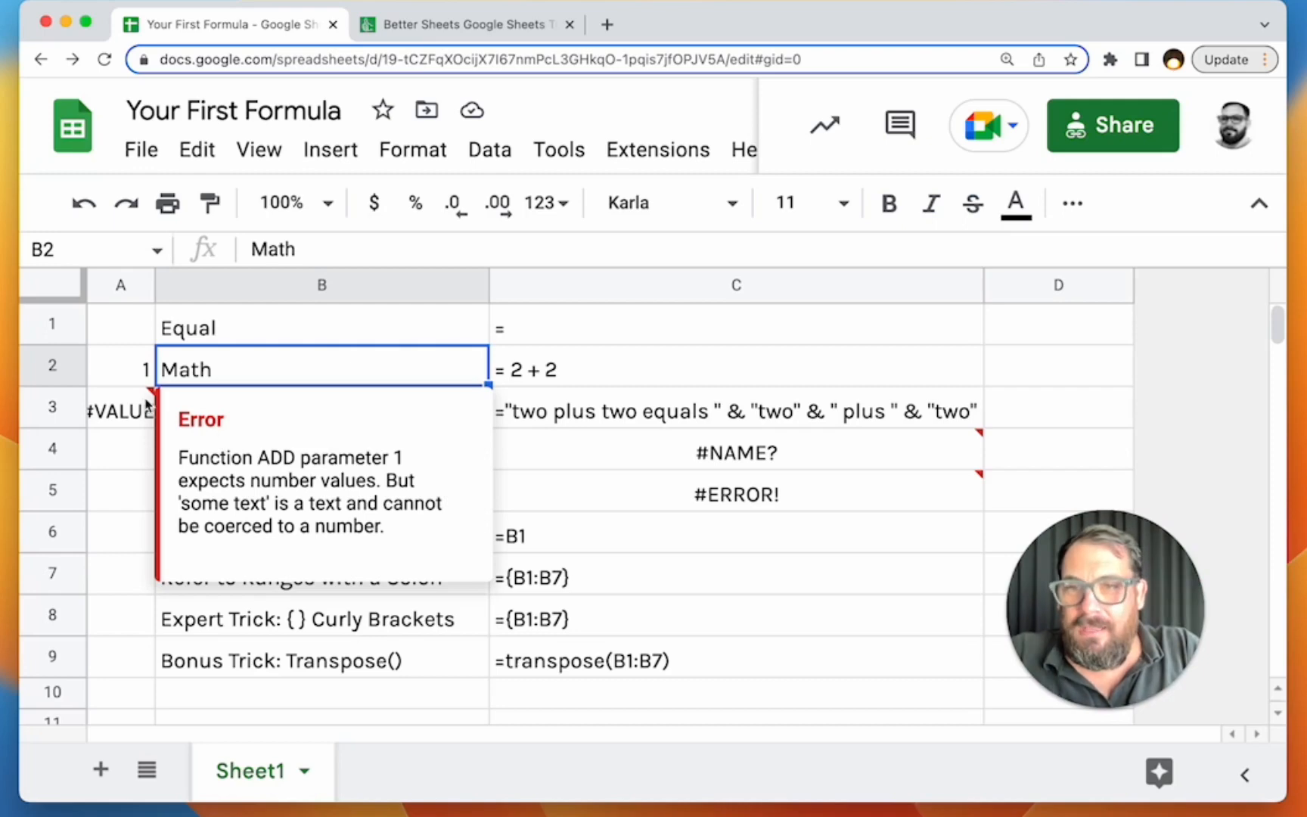
pyautogui.click(124, 413)
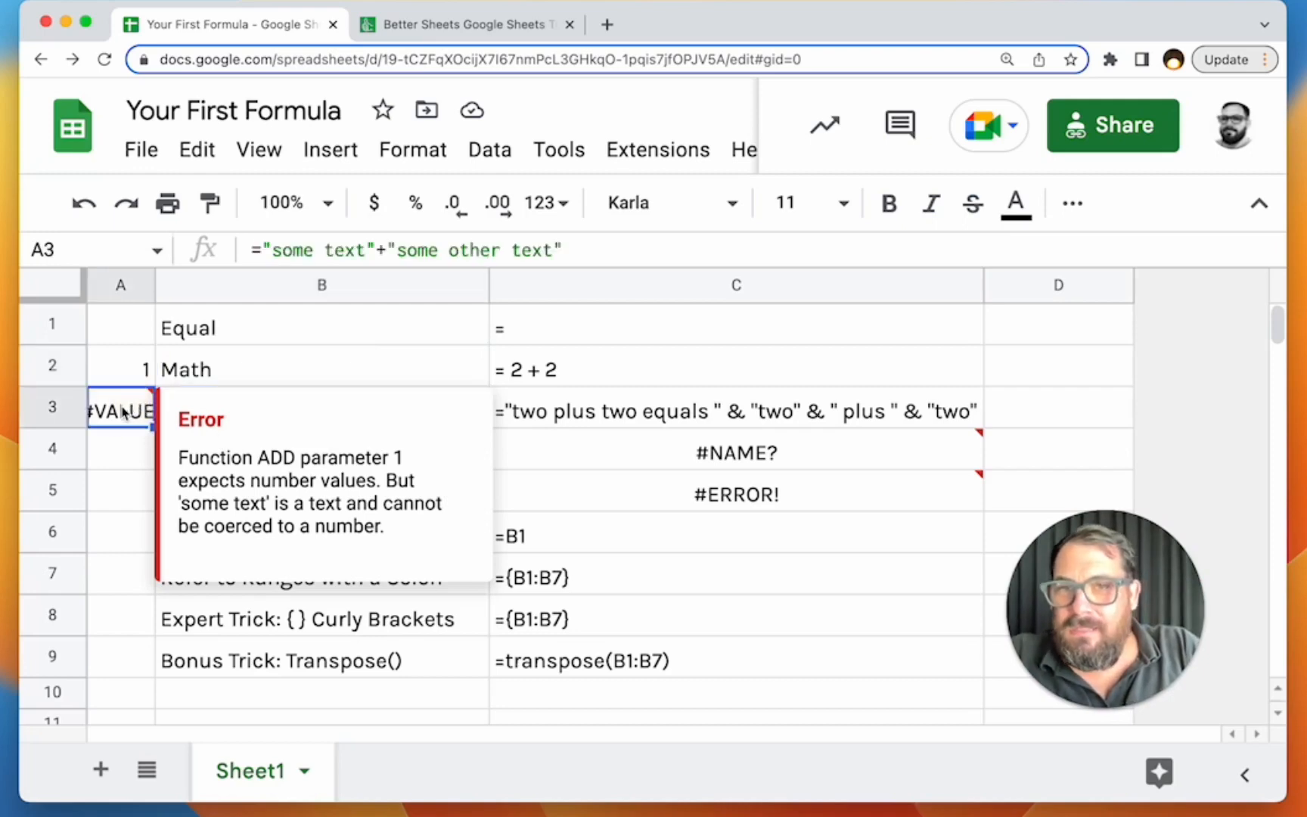
pyautogui.click(380, 250)
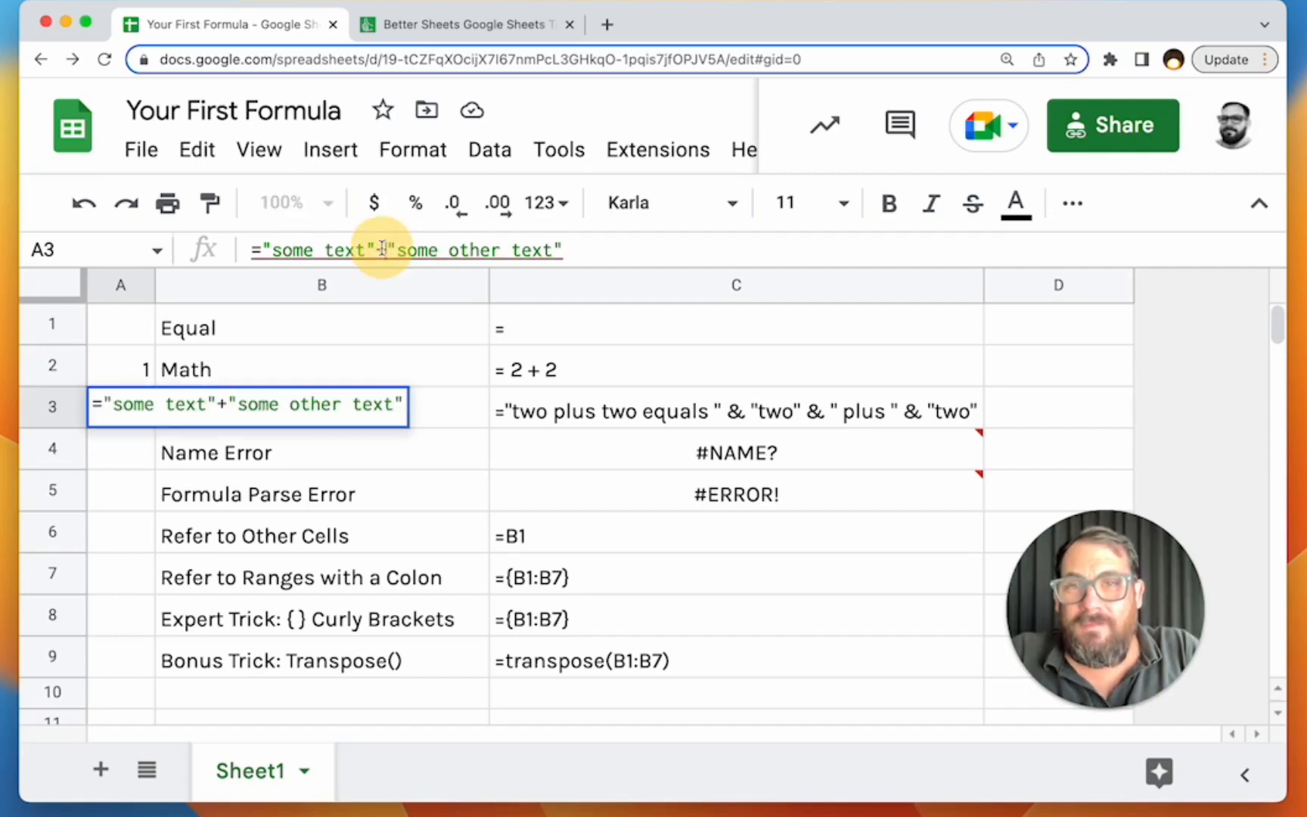
pyautogui.doubleClick(379, 250)
pyautogui.write('&')
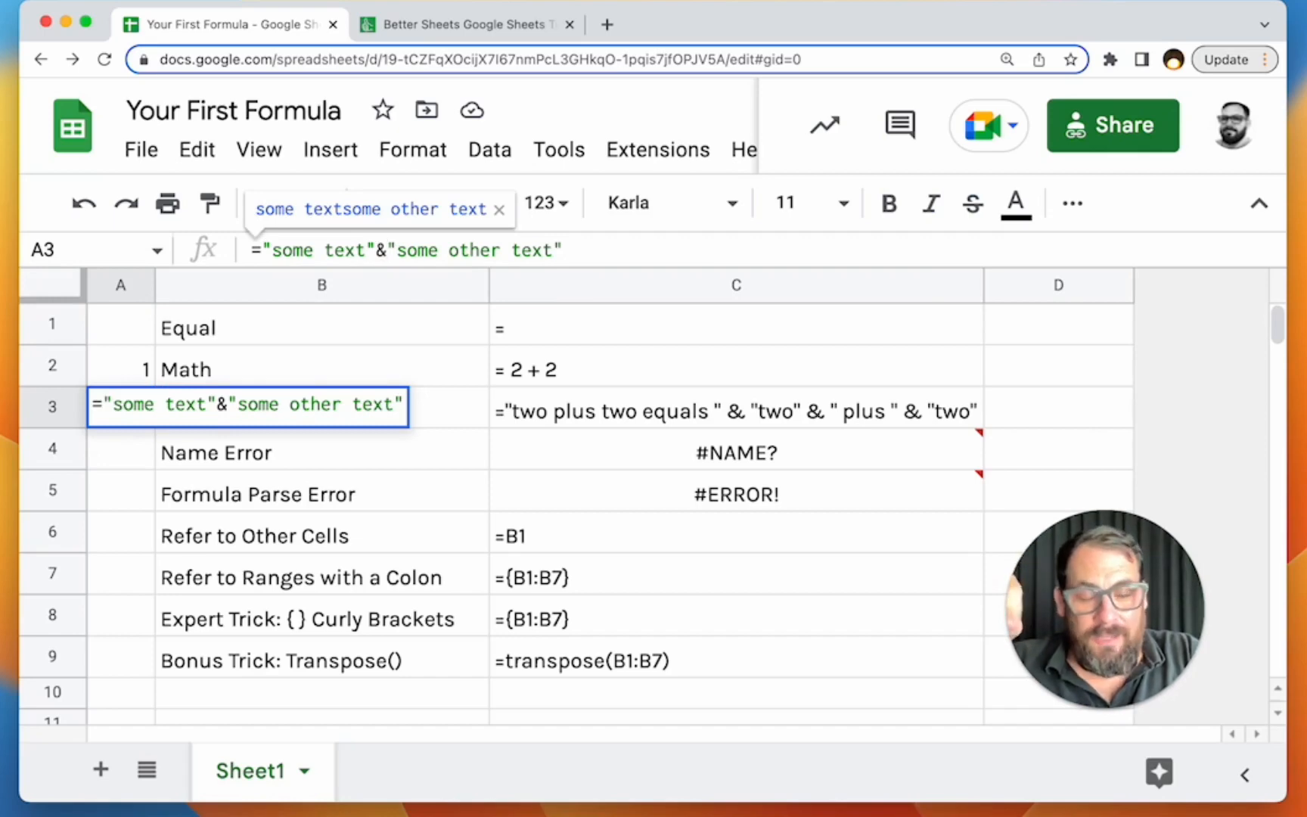
pyautogui.press('Return')
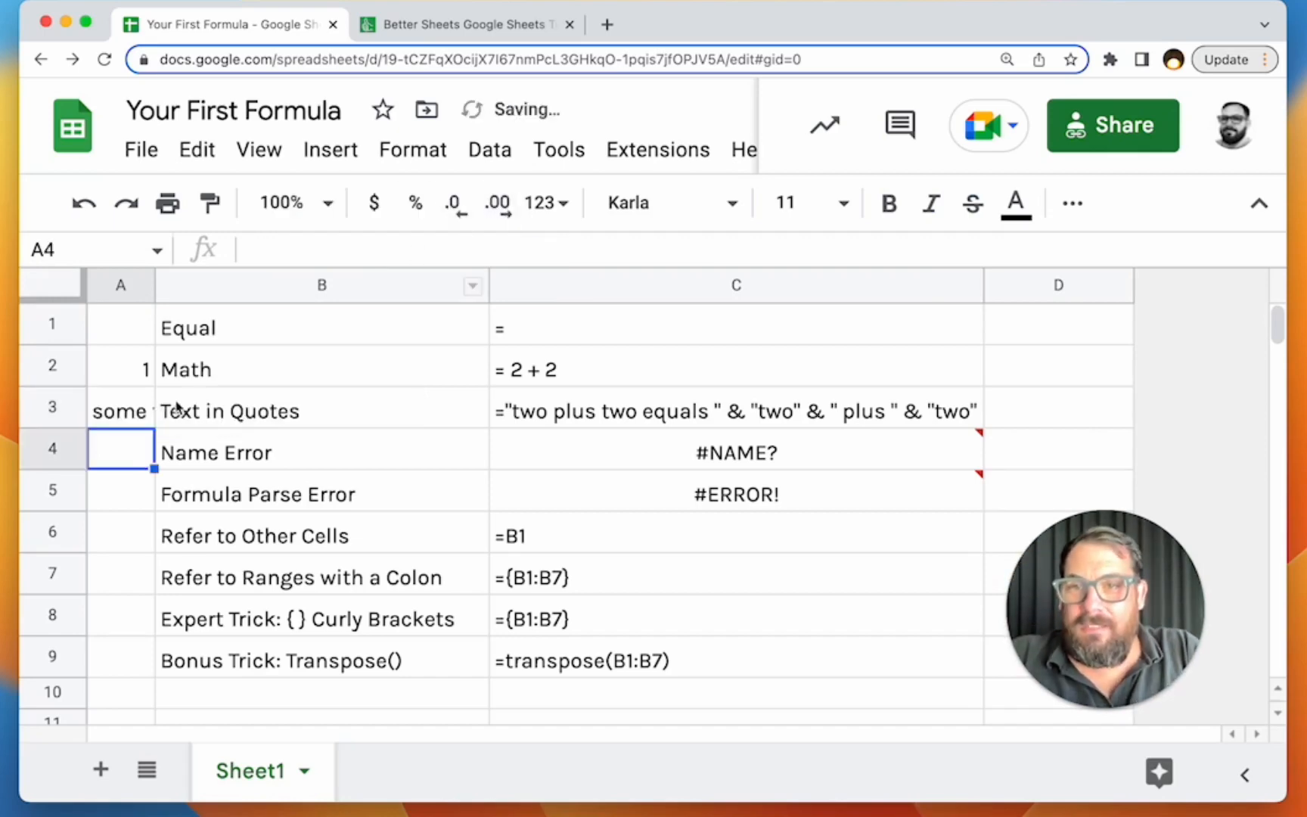
pyautogui.click(146, 414)
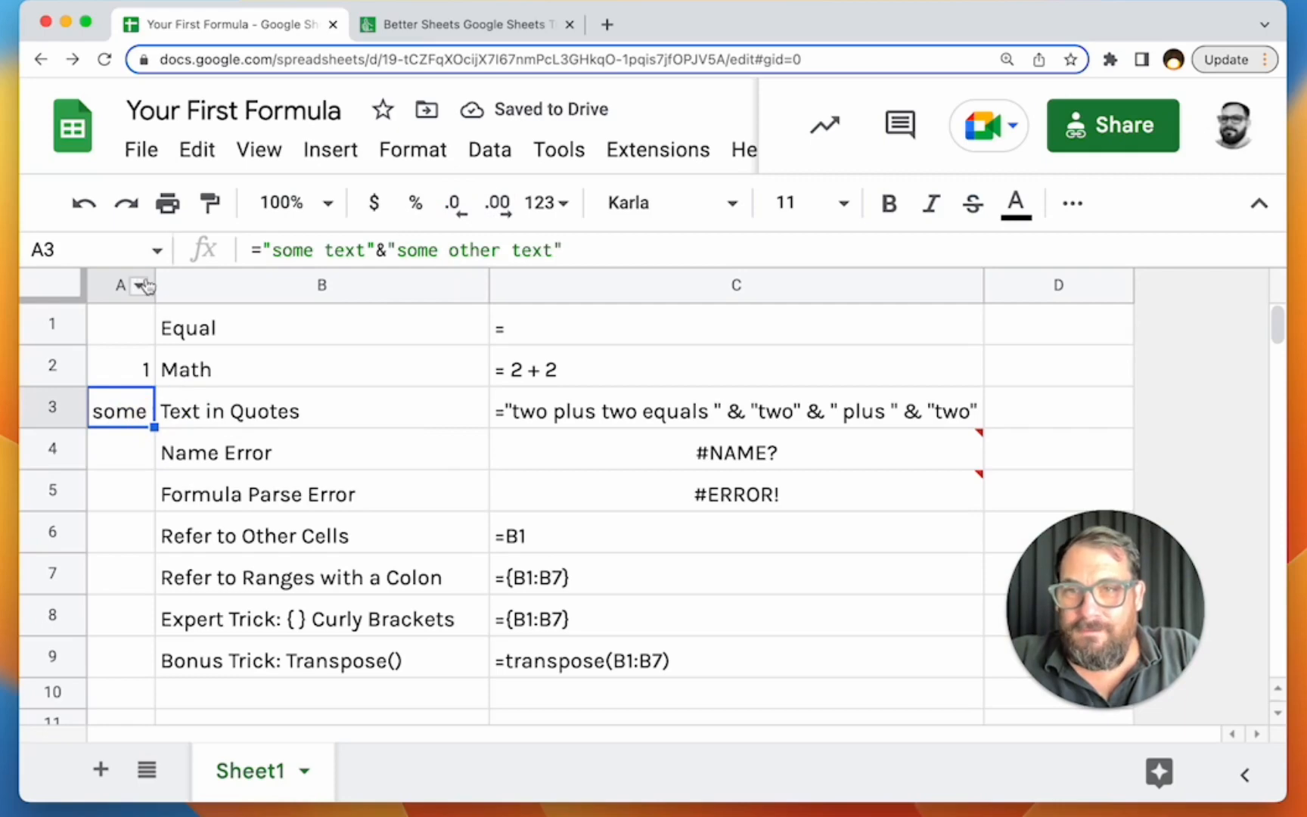
# - Widen column A and insert a quoted space into A3's formula, making it ="some text"&" "&"some other text"
pyautogui.moveTo(155, 285); pyautogui.dragTo(342, 285)
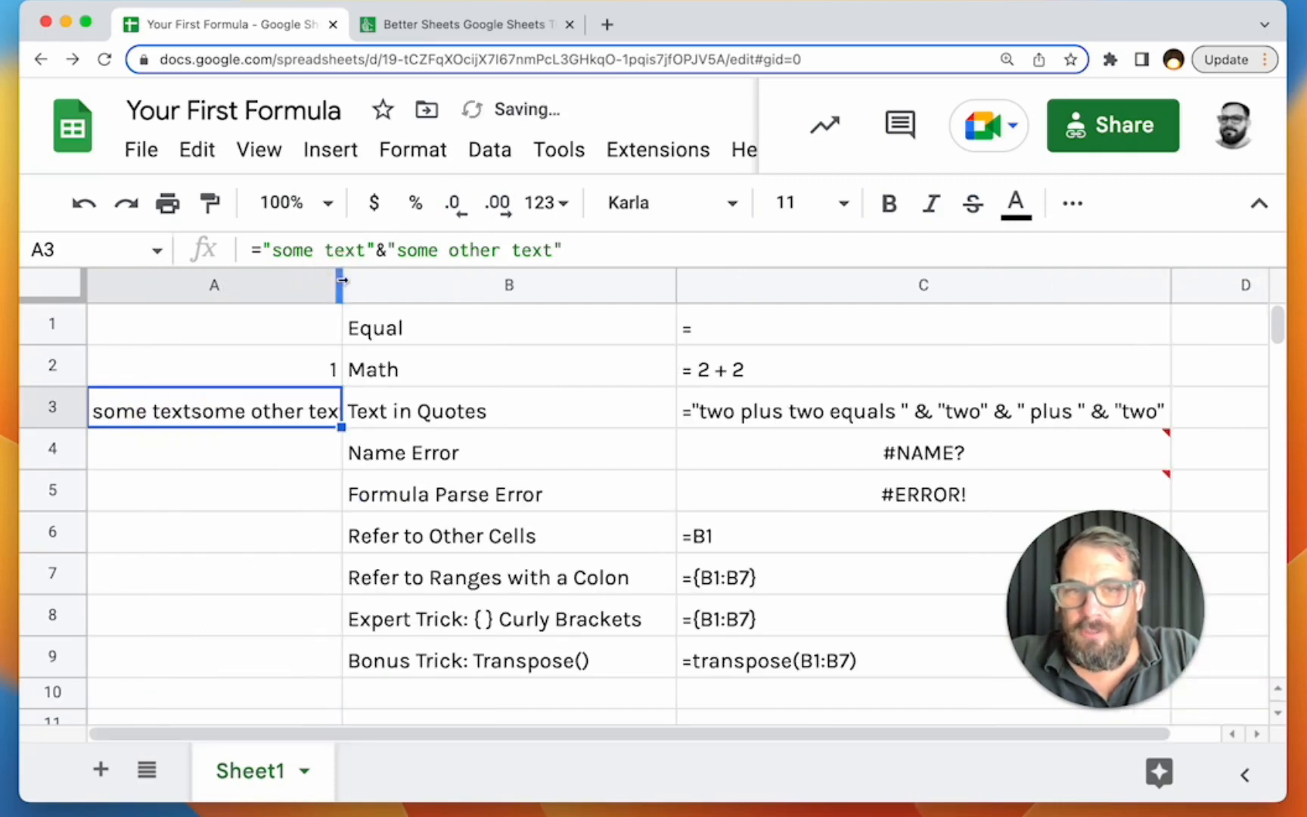
pyautogui.doubleClick(227, 415)
pyautogui.click(228, 413)
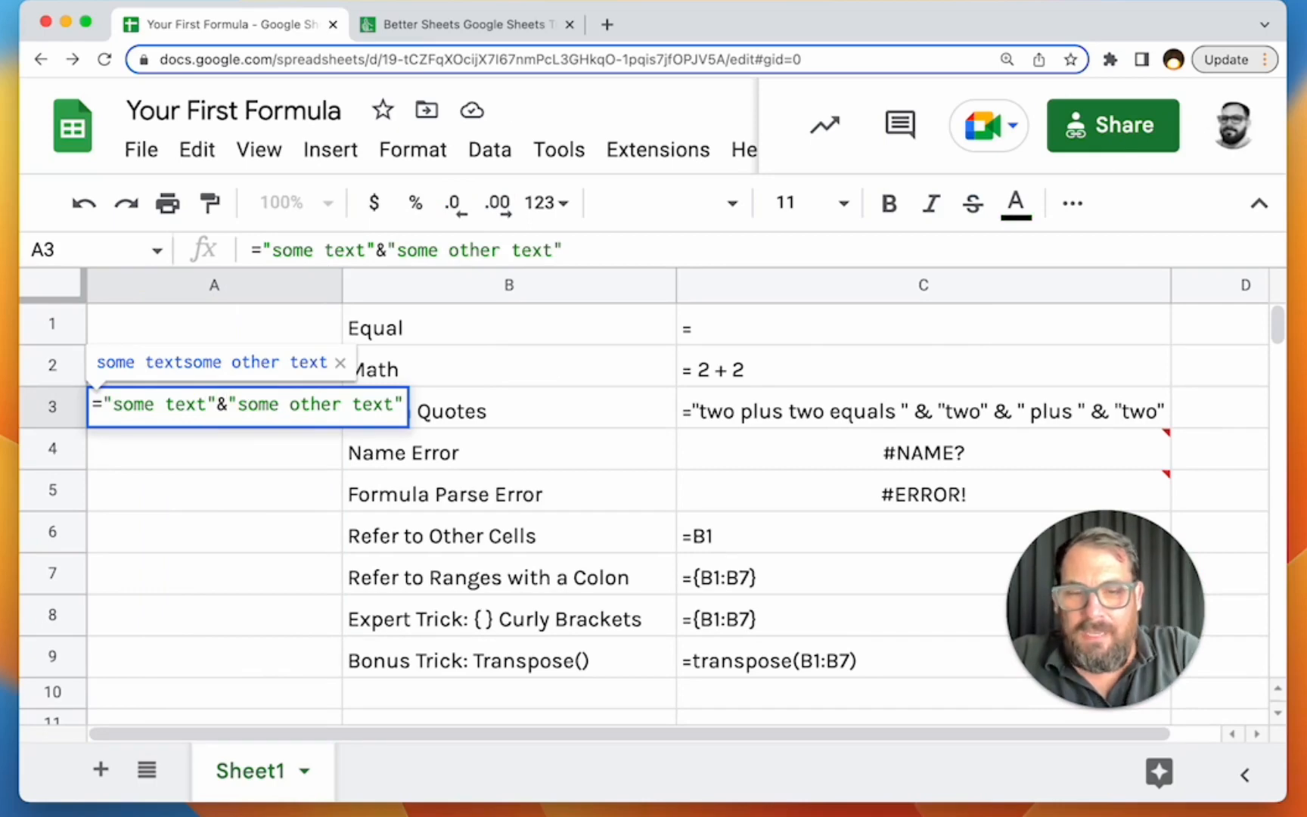
pyautogui.write('"')
pyautogui.write('"')
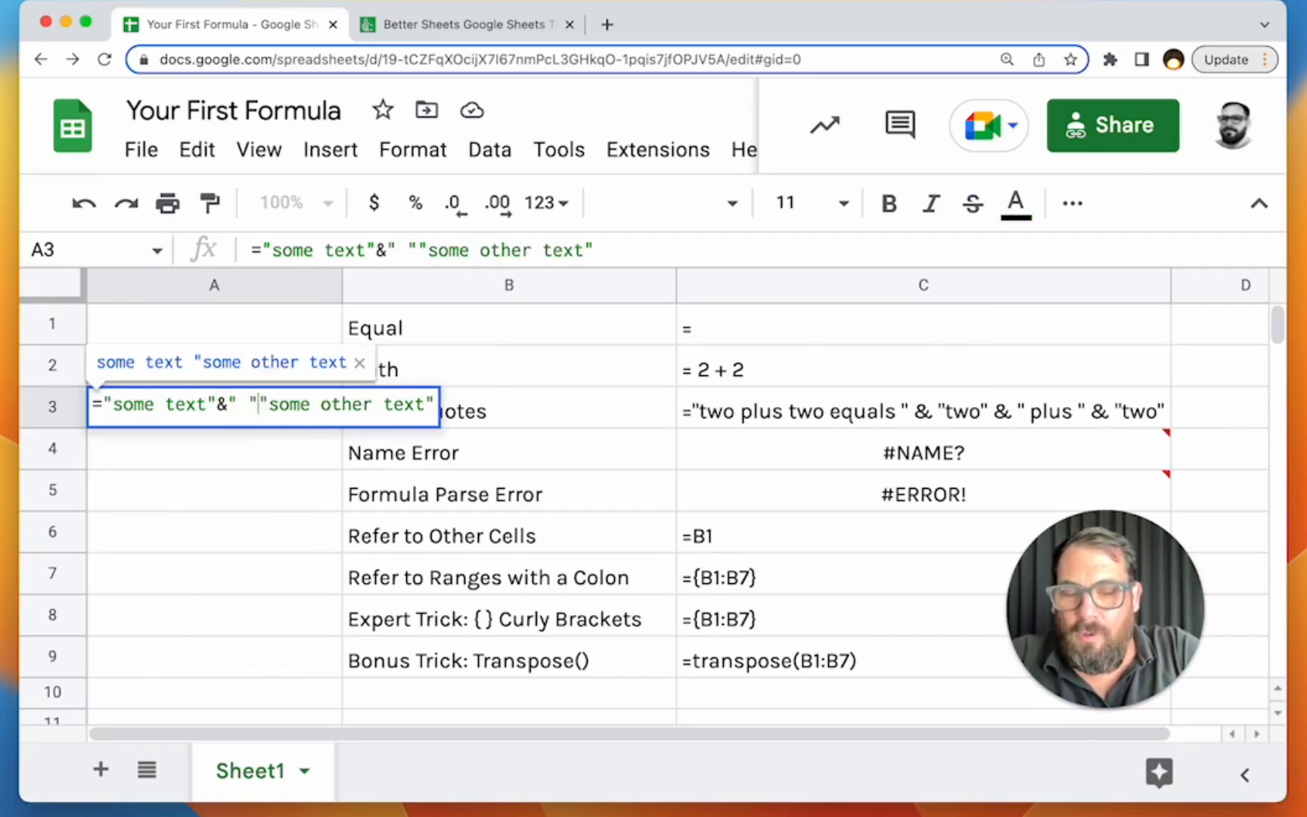
pyautogui.write('&')
pyautogui.press('Return')
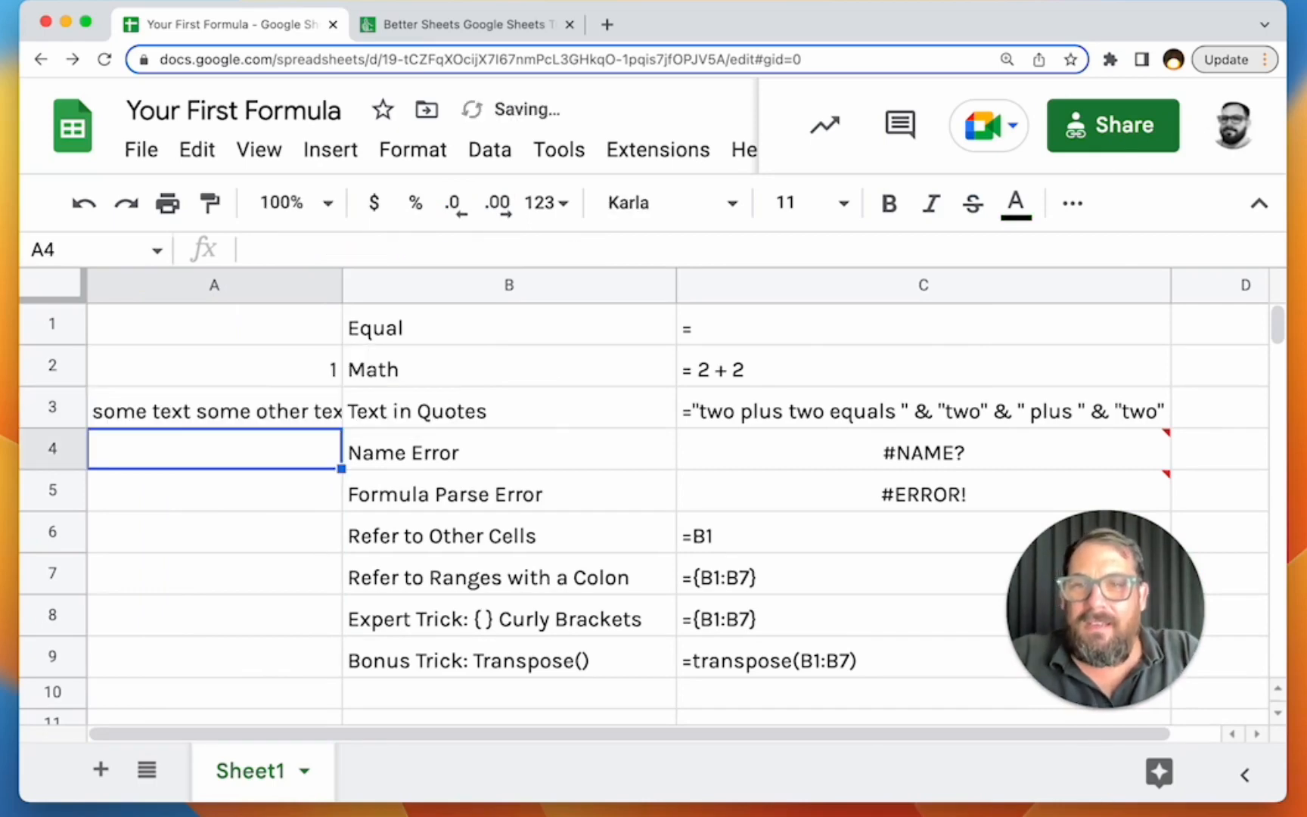
# - Clear the formula from cell A3
pyautogui.press('Up')
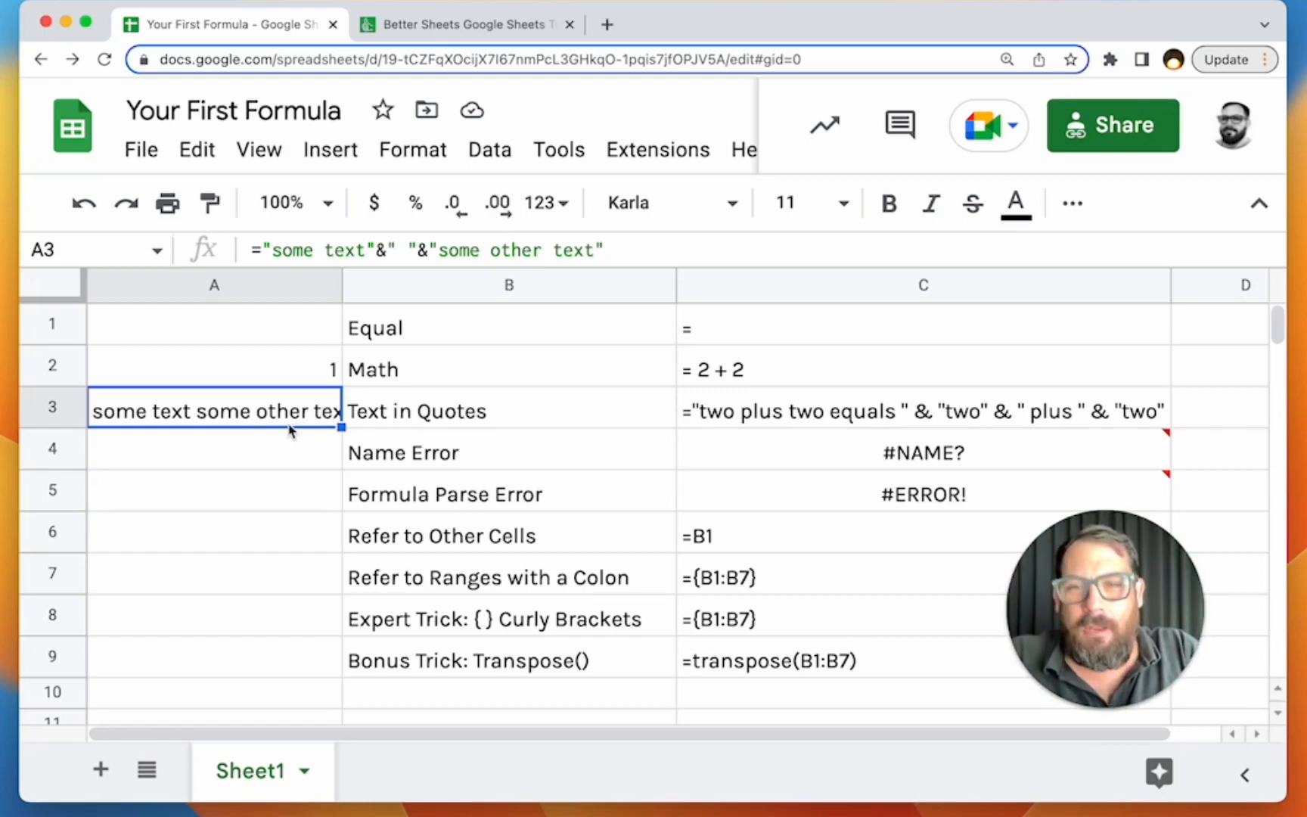
pyautogui.press('BackSpace')
pyautogui.press('Down')
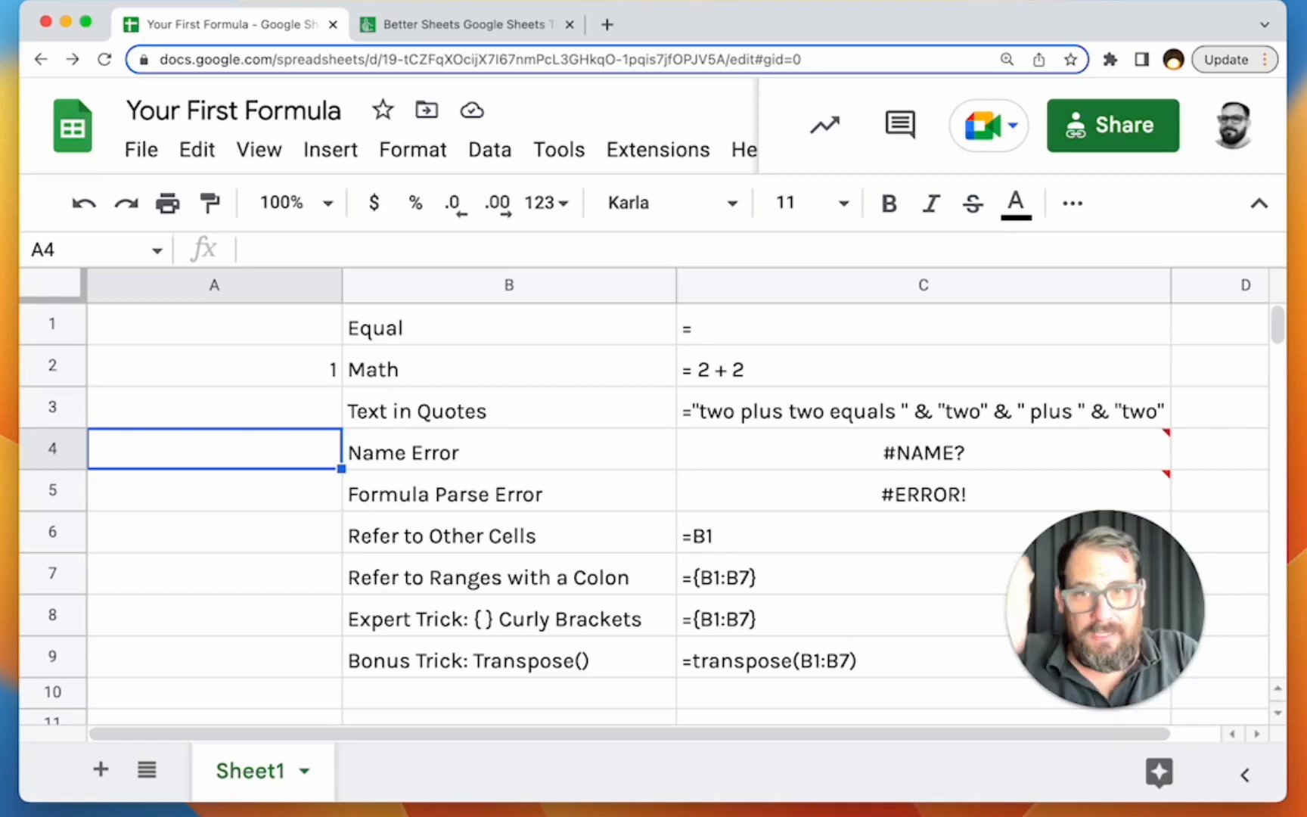
# - Inspect the formula behind the Name Error example in C4, selecting the unquoted text after the equal sign, and leave it unedited
pyautogui.doubleClick(741, 450)
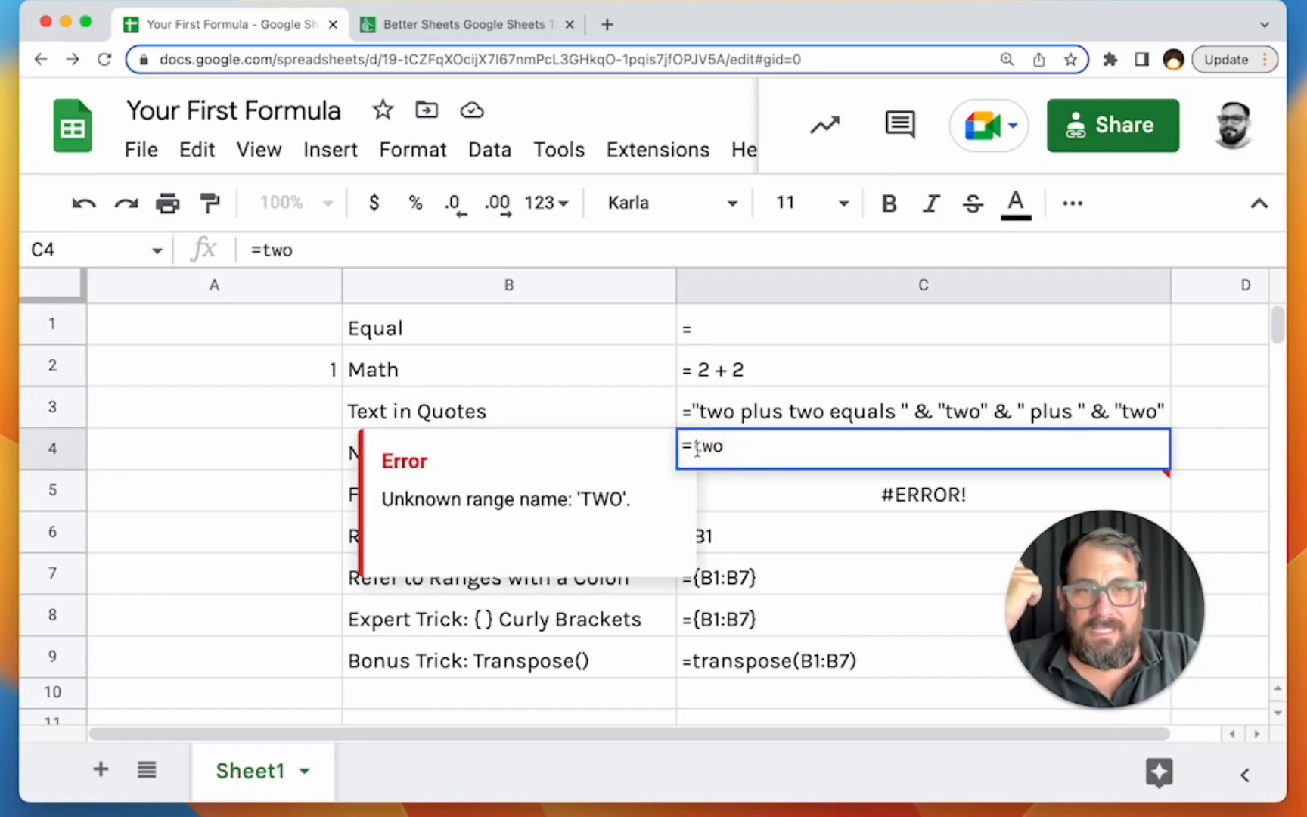
pyautogui.moveTo(695, 450); pyautogui.dragTo(753, 447)
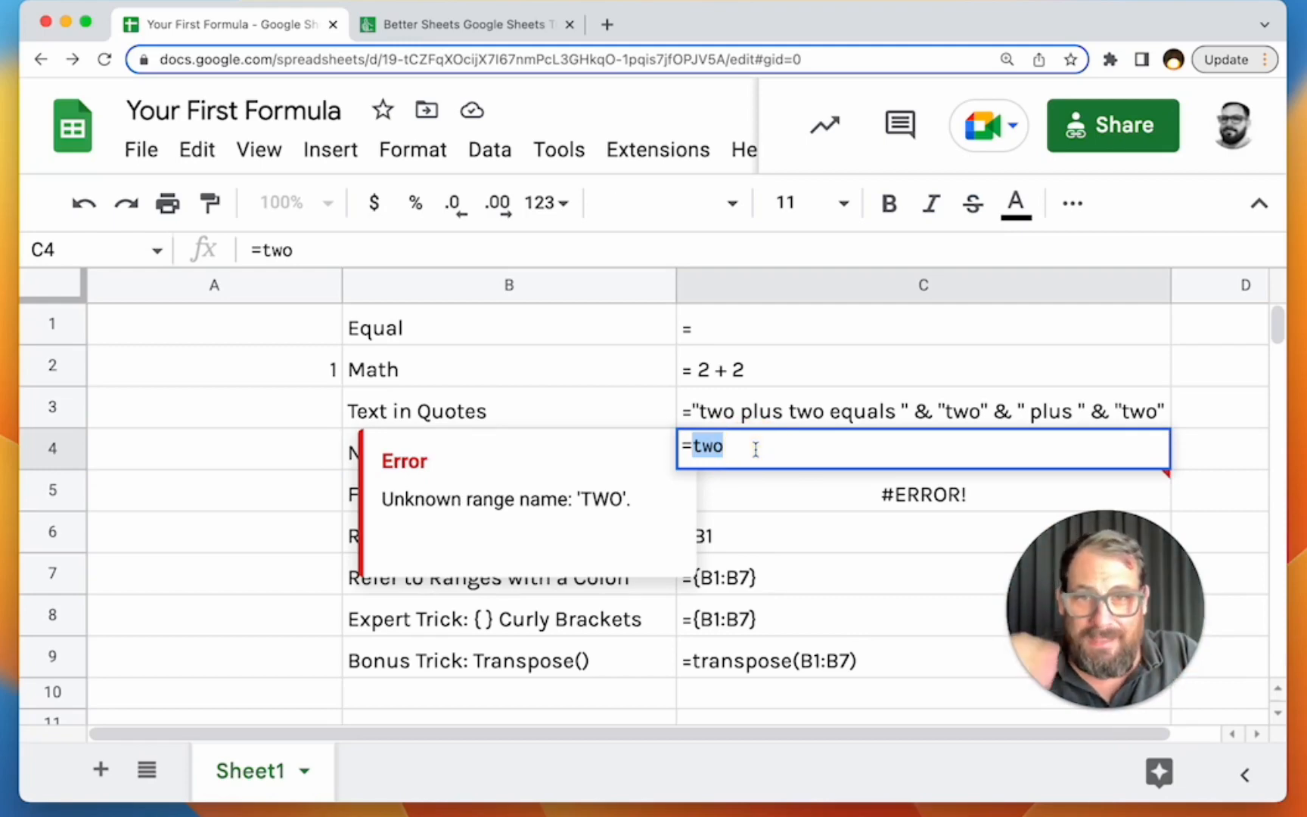
pyautogui.press('Escape')
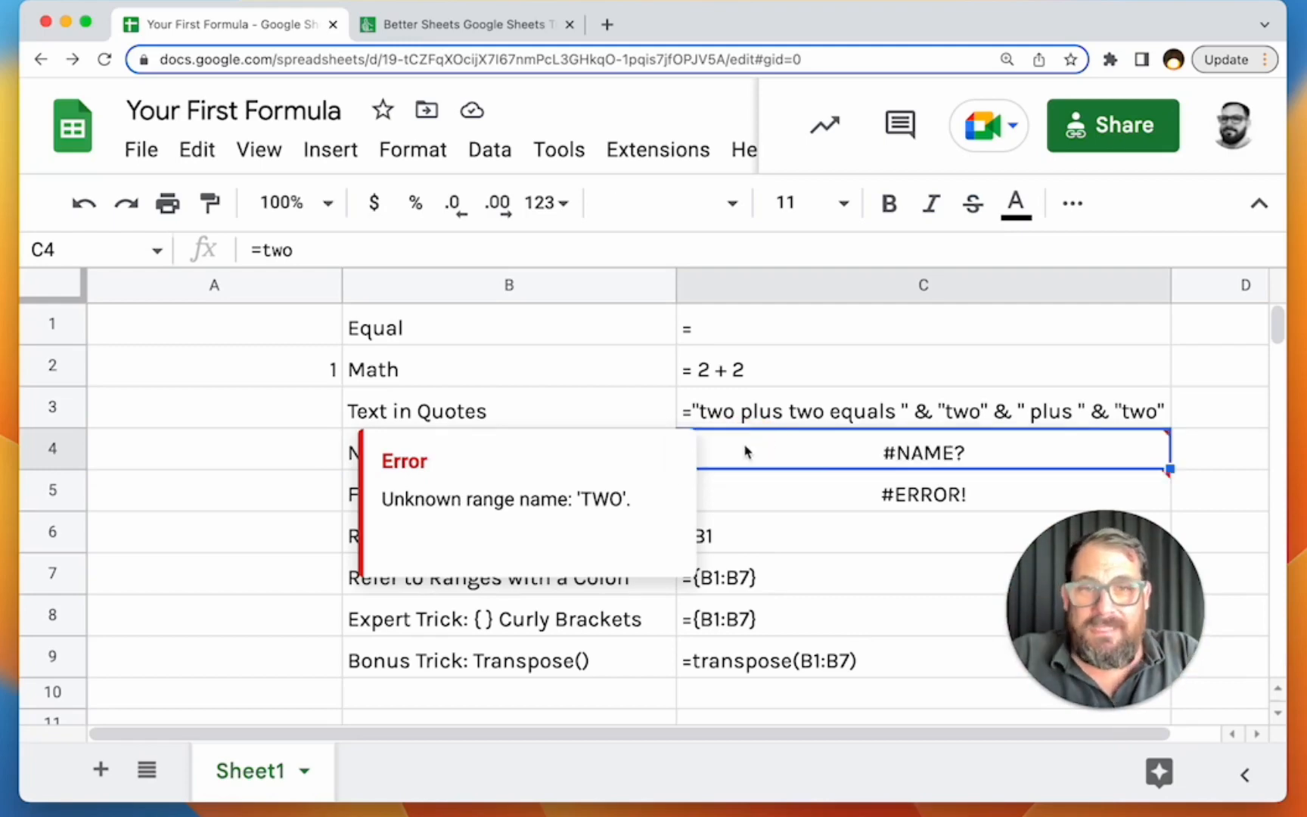
# - Replace the formula in C4 with the misspelled function =ifsna()
pyautogui.click(817, 457)
pyautogui.doubleClick(817, 458)
pyautogui.press('BackSpace')
pyautogui.press('BackSpace')
pyautogui.press('BackSpace')
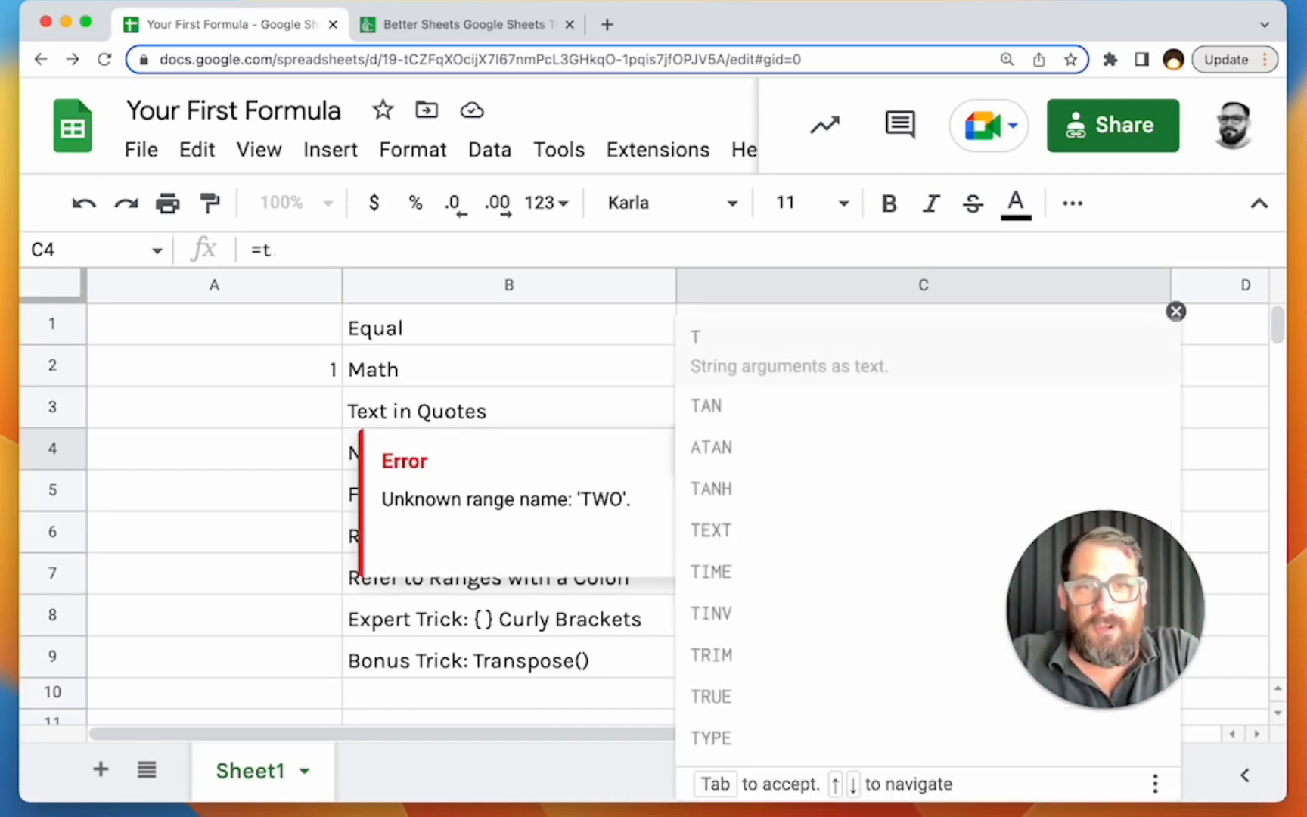
pyautogui.write('ifsna(')
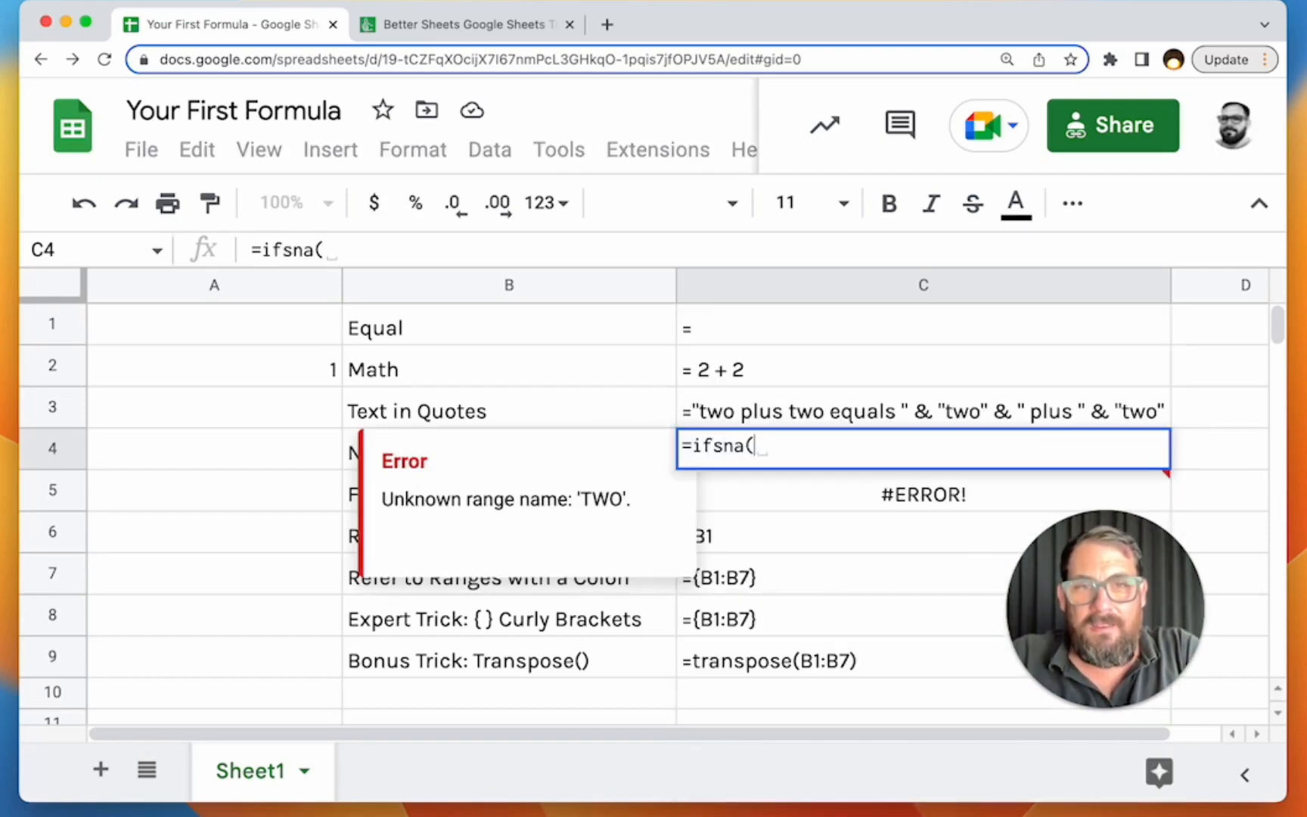
pyautogui.press('Return')
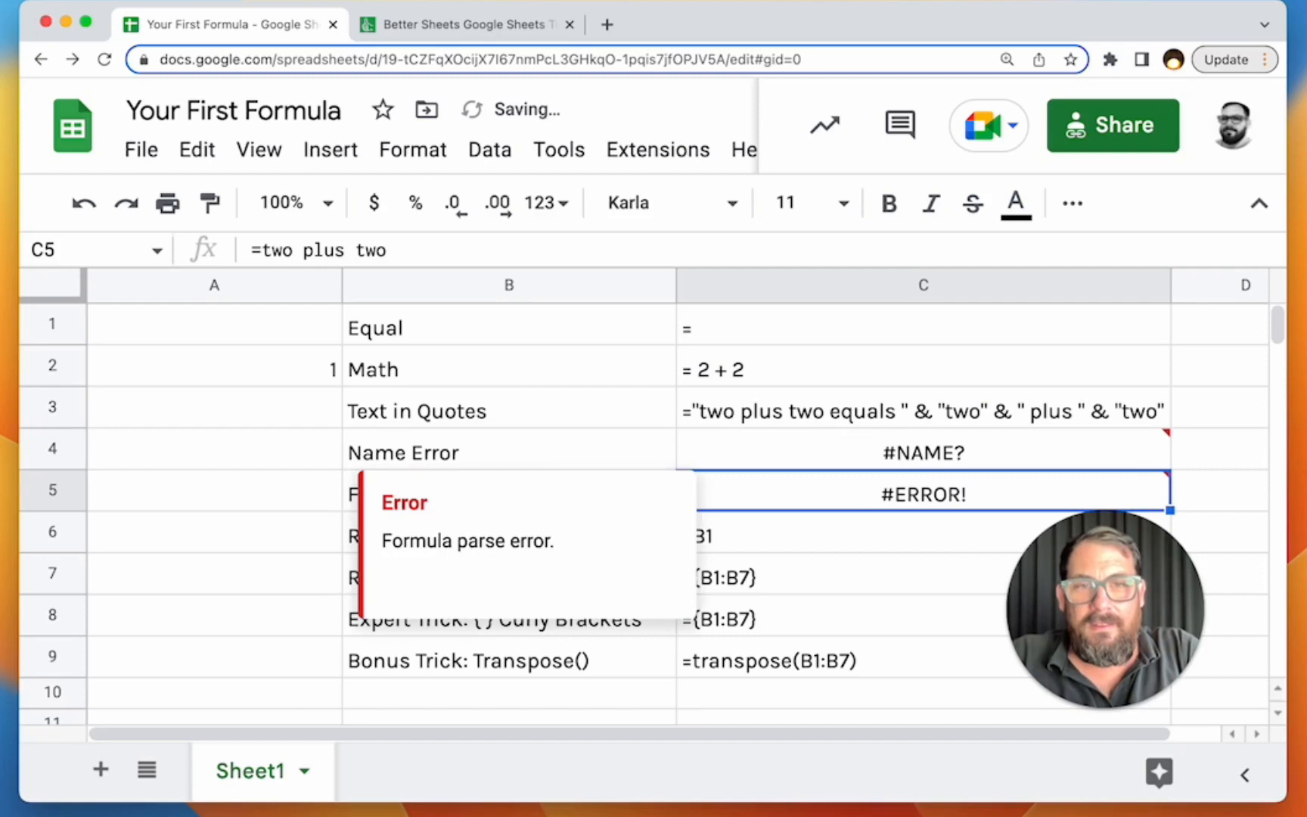
# - Reopen C4's formula, replace ifsna() with if, and accept the suggested IF function
pyautogui.click(863, 457)
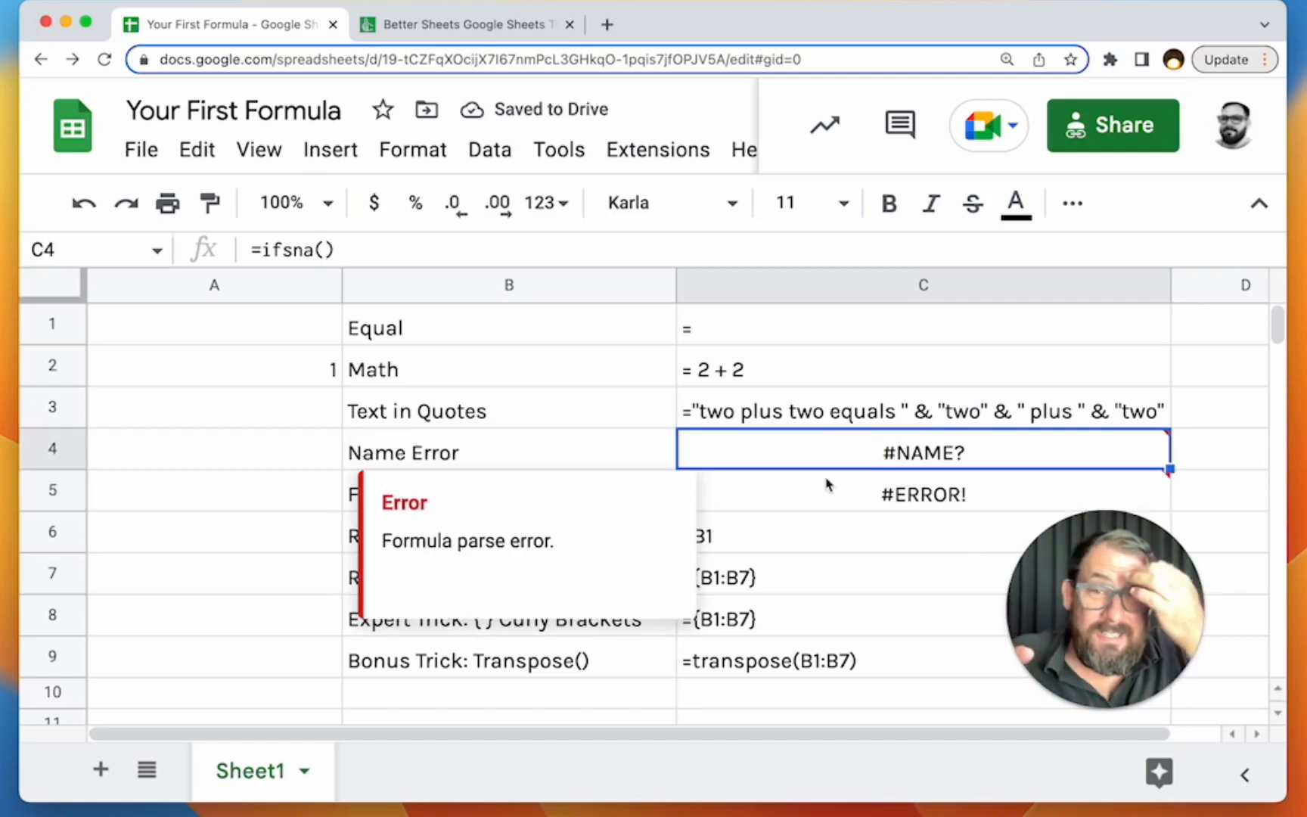
pyautogui.doubleClick(794, 465)
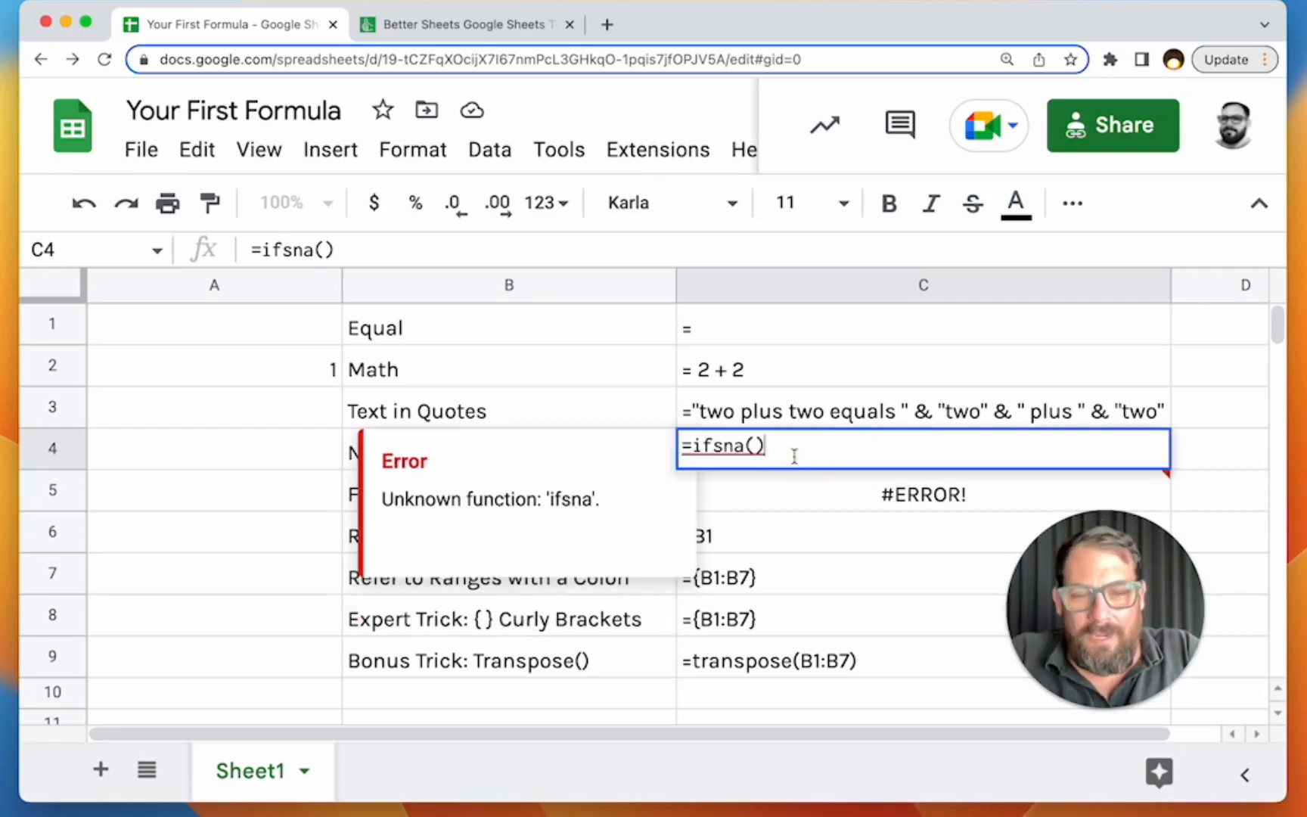
pyautogui.moveTo(695, 447); pyautogui.dragTo(787, 446)
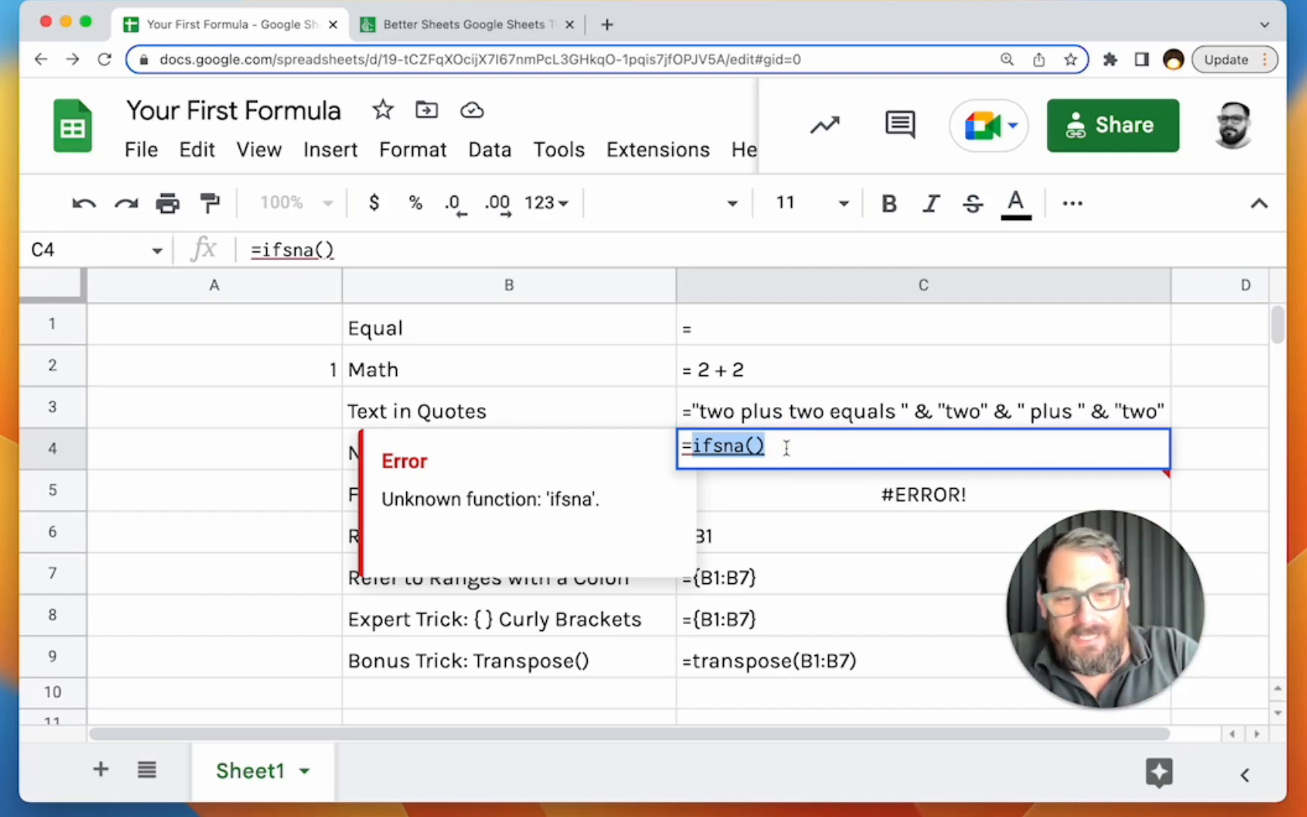
pyautogui.write('if')
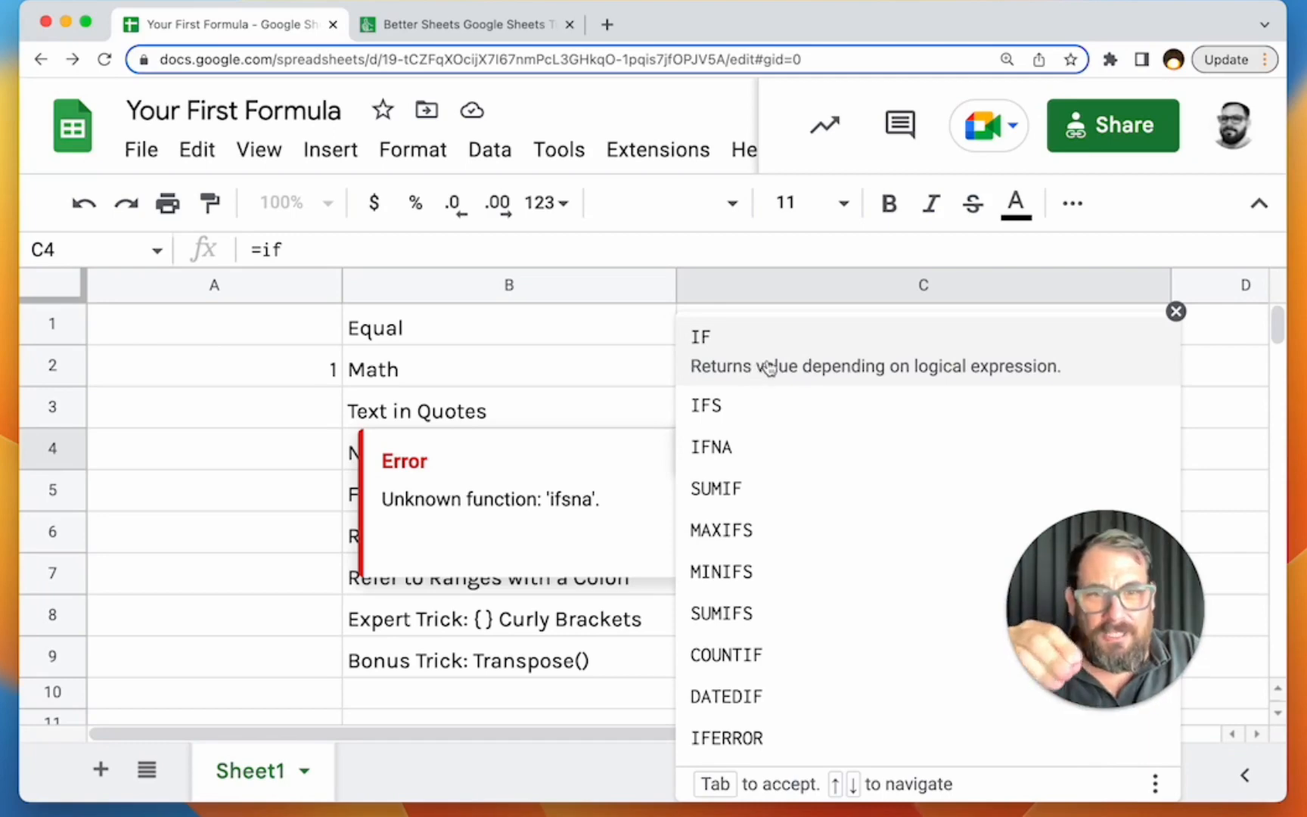
pyautogui.click(783, 368)
pyautogui.moveTo(1101, 604); pyautogui.dragTo(1171, 664)
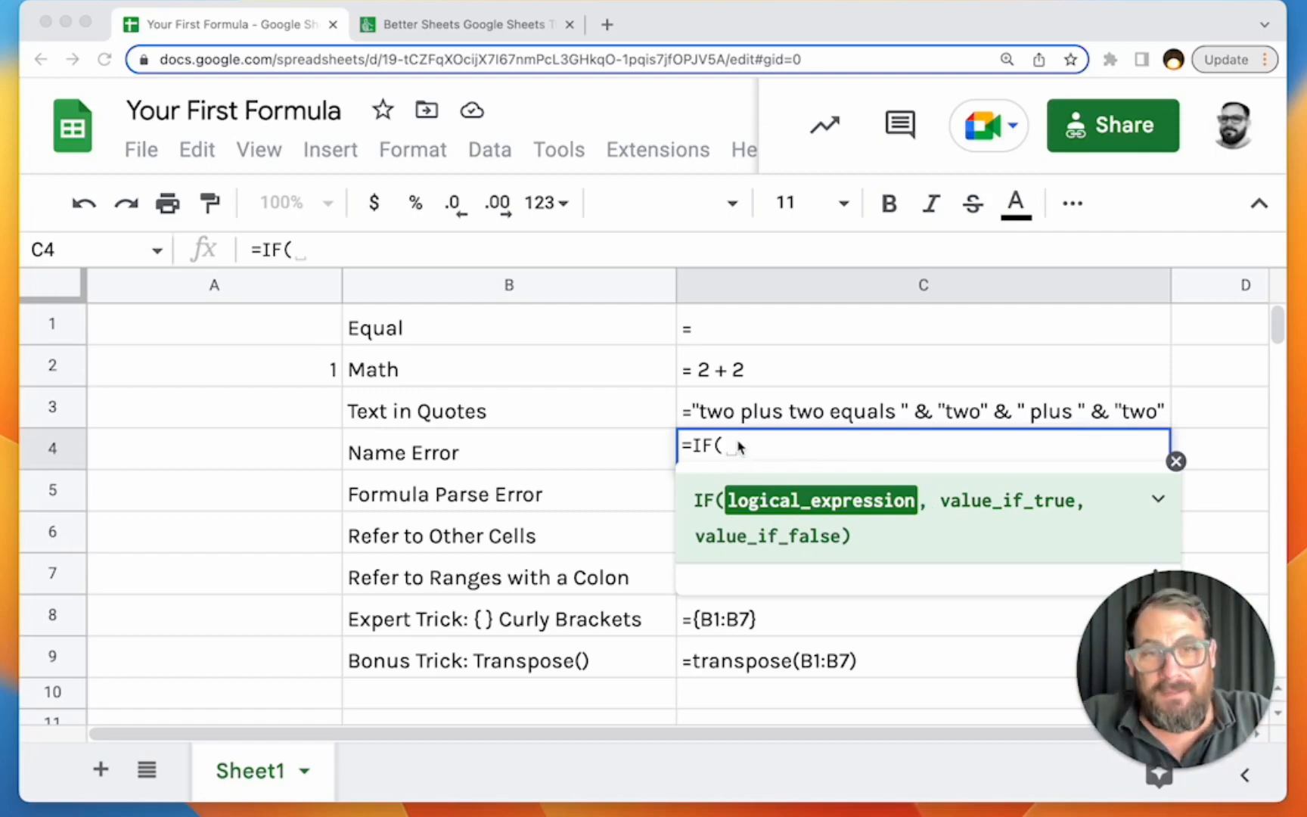
# - Replace IF with conc in C4 to look through the CONCAT and CONCATENATE suggestions, and discard the edit
pyautogui.press('BackSpace')
pyautogui.press('BackSpace')
pyautogui.press('BackSpace')
pyautogui.write('conc')
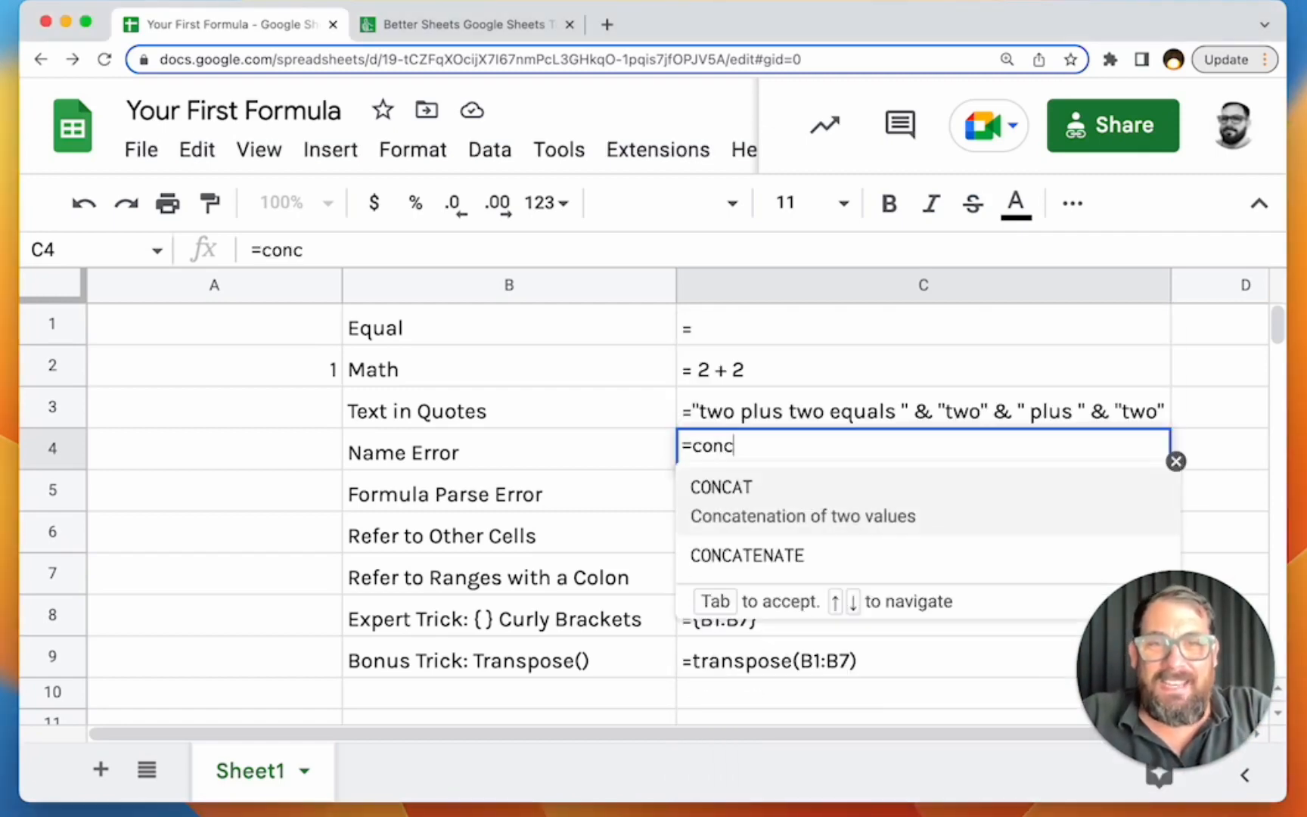
pyautogui.press('Down')
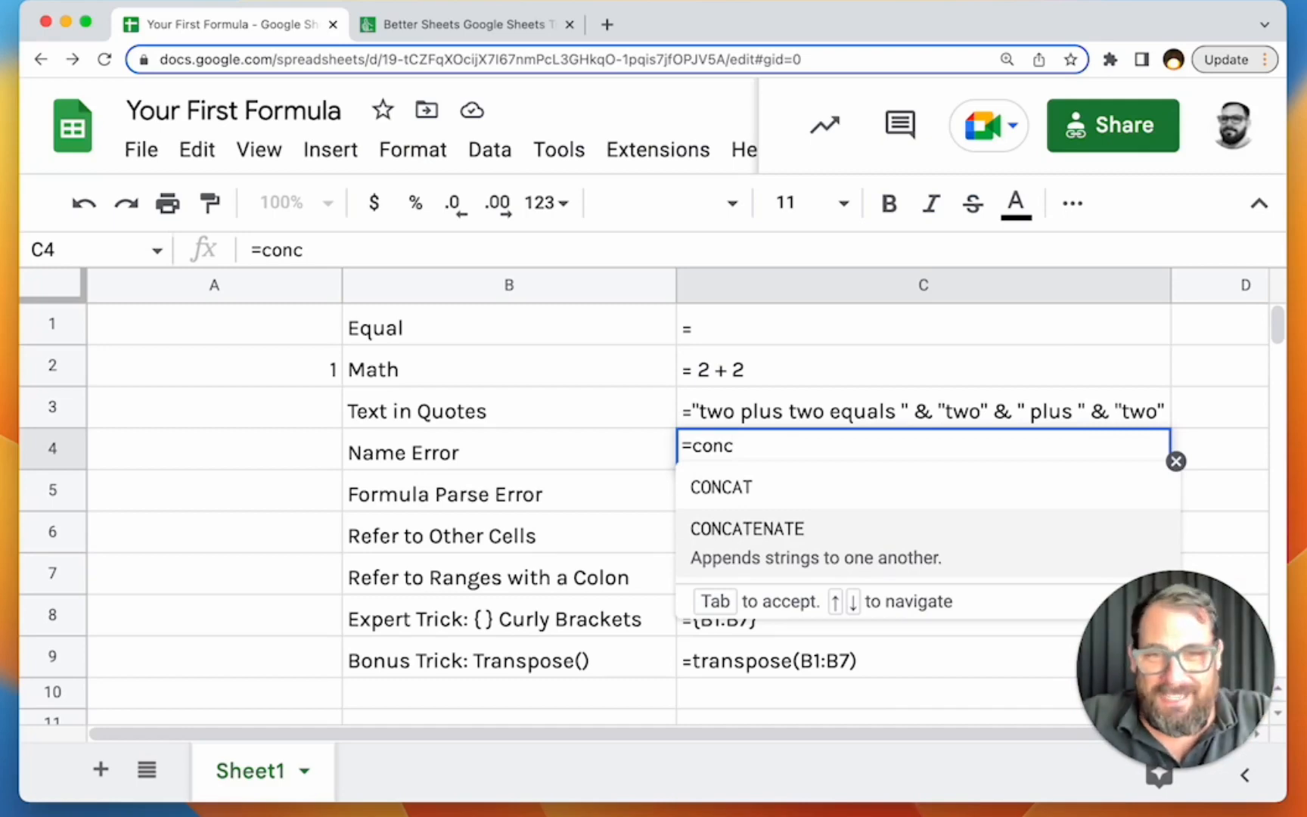
pyautogui.press('BackSpace')
pyautogui.press('BackSpace')
pyautogui.press('BackSpace')
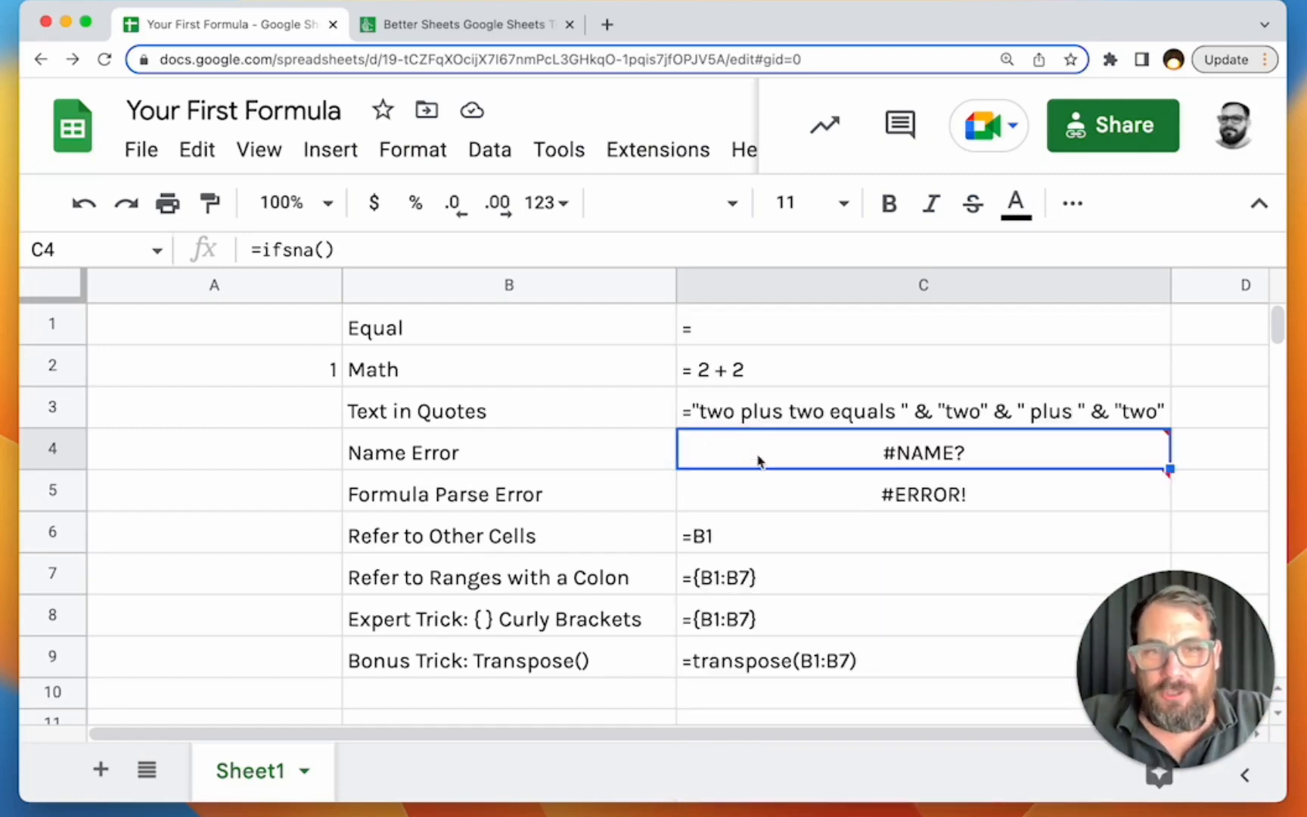
# - Check C4's error note, start a fresh =conc entry to read the CONCATENATE suggestion's description, and cancel the entry
pyautogui.moveTo(735, 469)
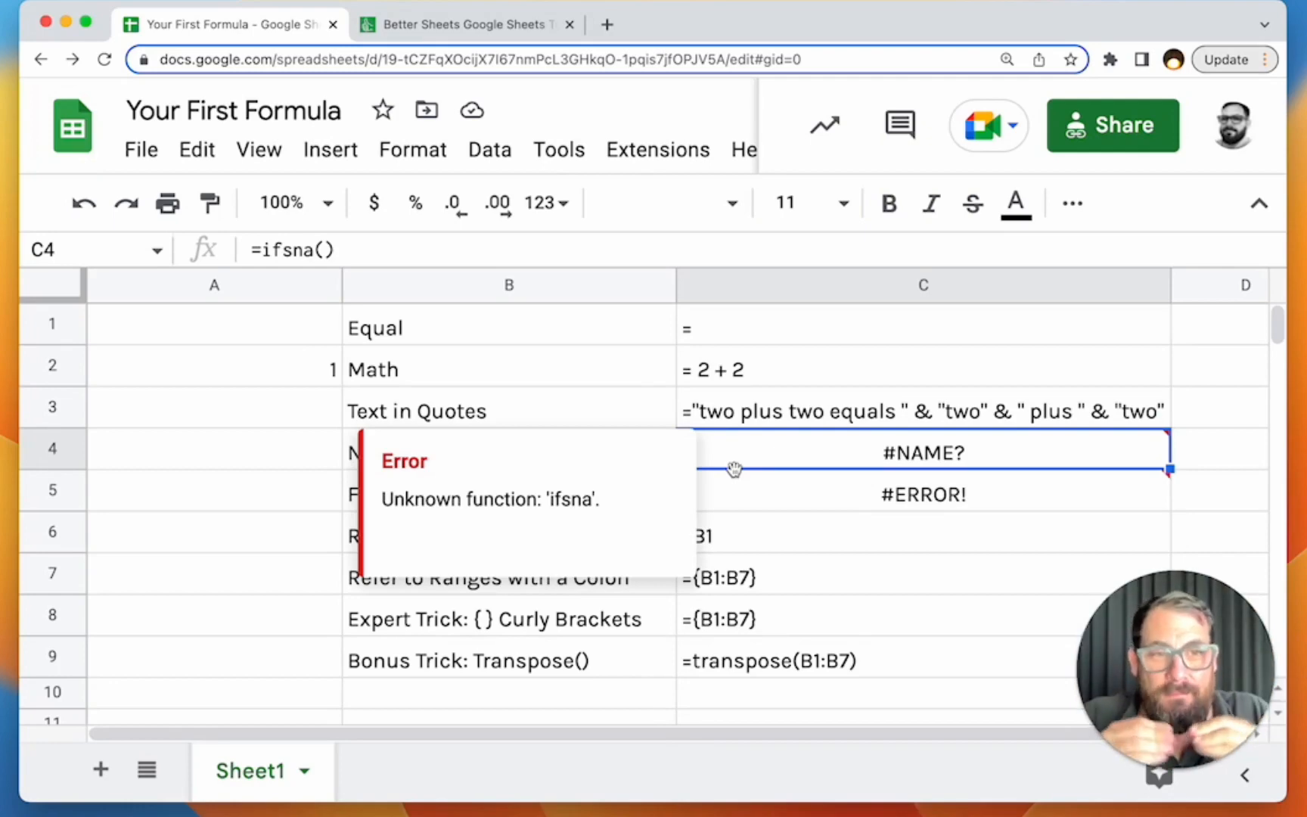
pyautogui.write('=if')
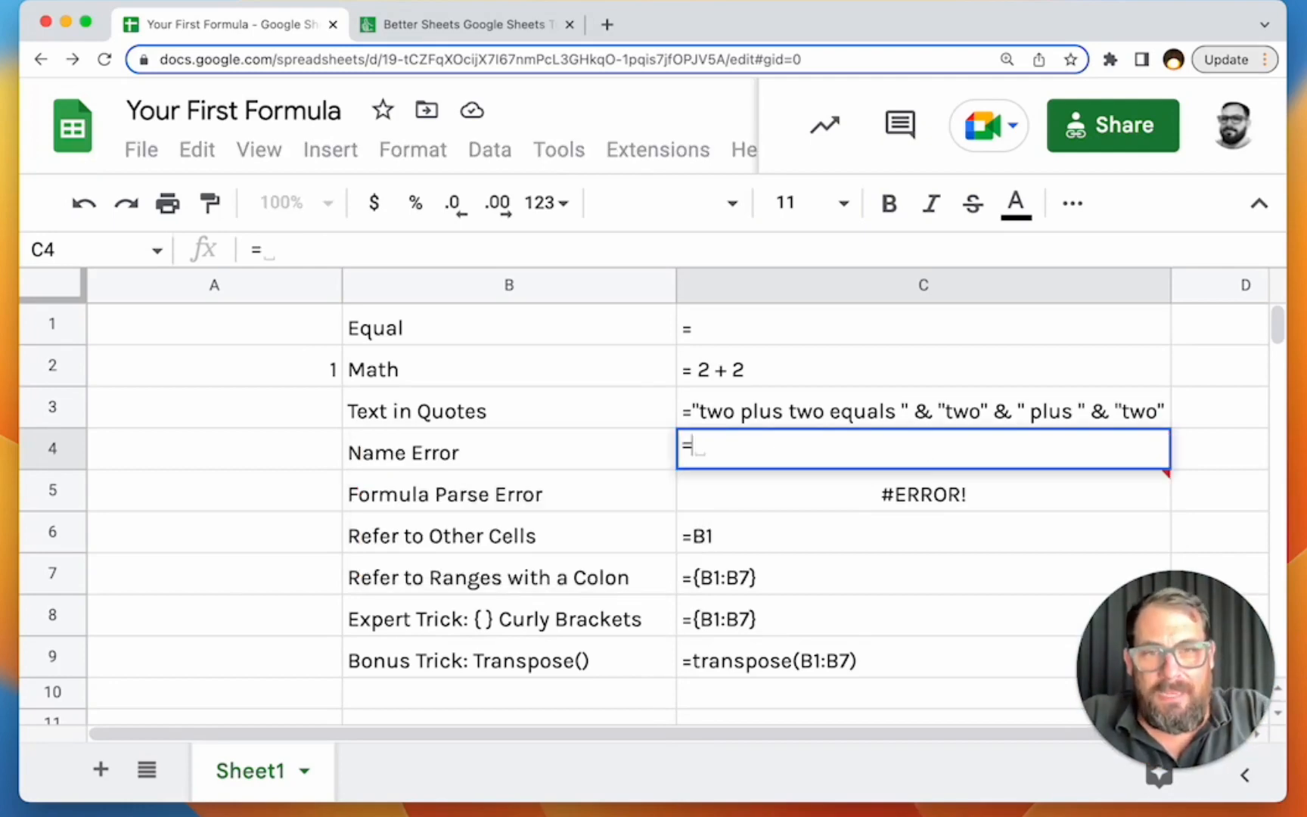
pyautogui.press('BackSpace')
pyautogui.press('BackSpace')
pyautogui.press('BackSpace')
pyautogui.write('co')
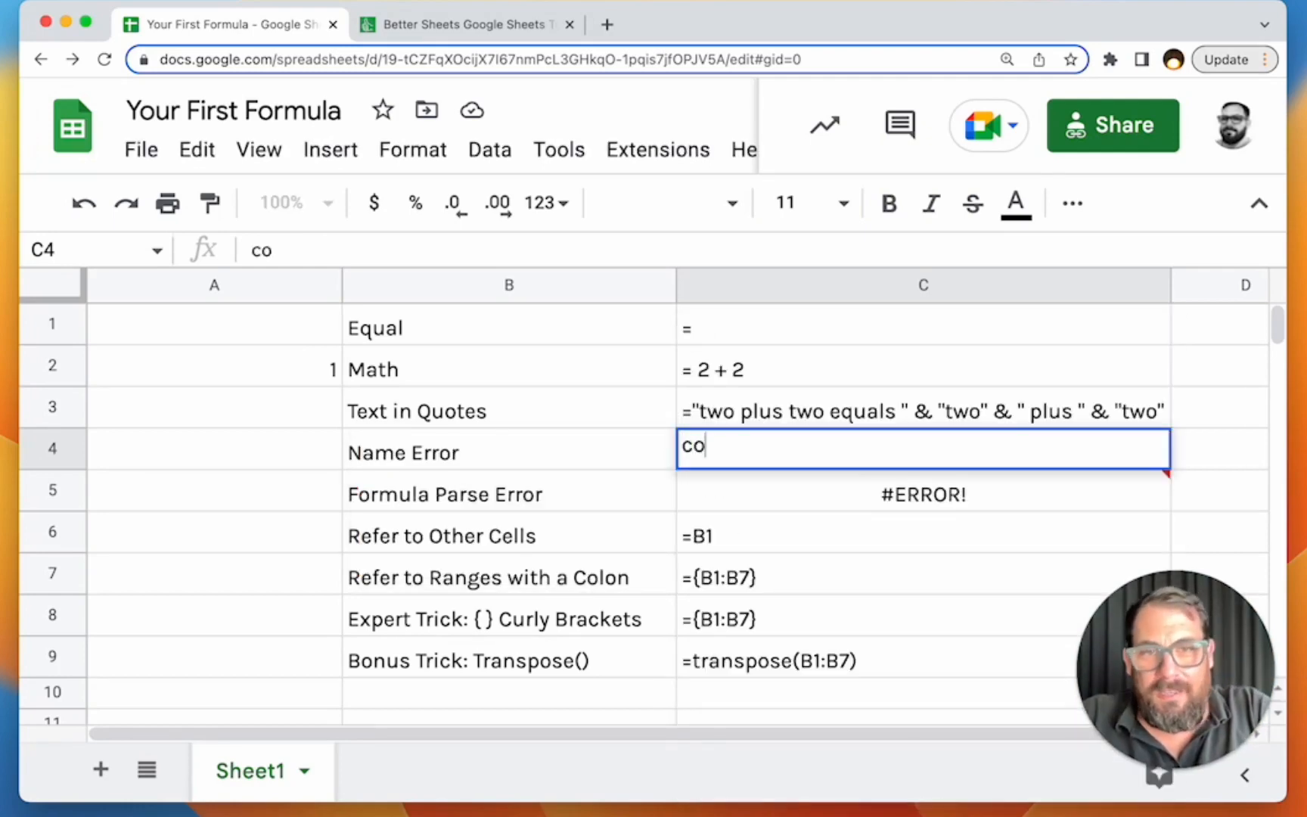
pyautogui.press('BackSpace')
pyautogui.press('BackSpace')
pyautogui.write('=conc')
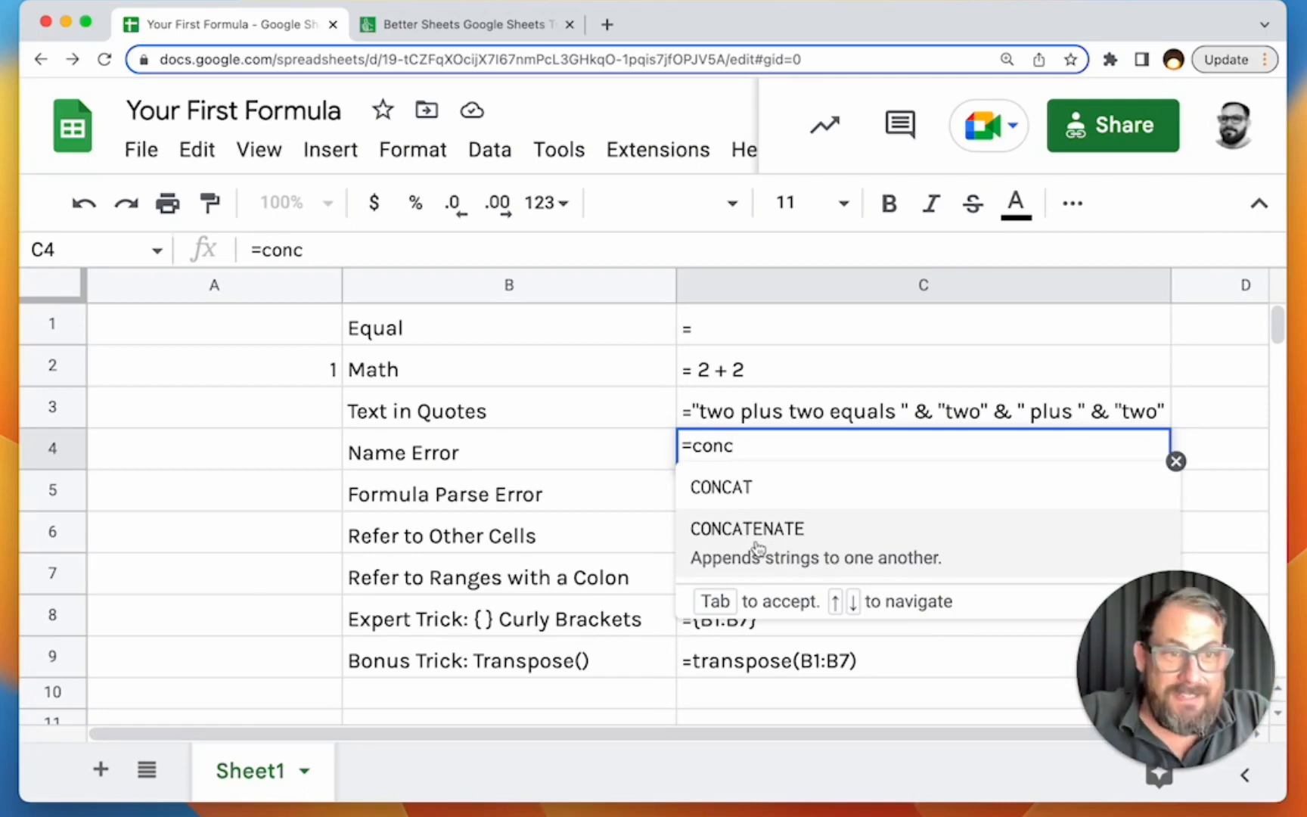
pyautogui.press('Escape')
pyautogui.press('Escape')
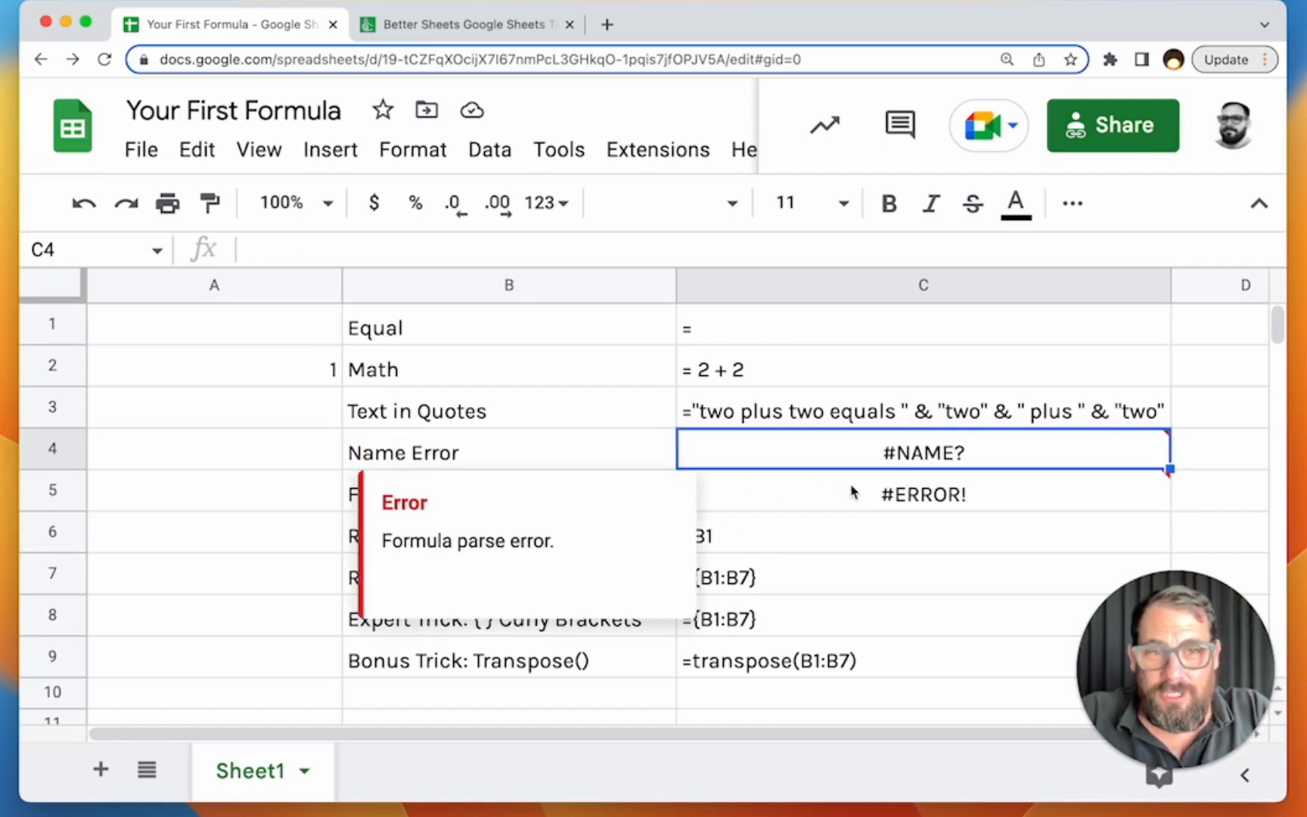
# - Examine the error note on the =two plus two example in C5 and its label in B5
pyautogui.click(853, 492)
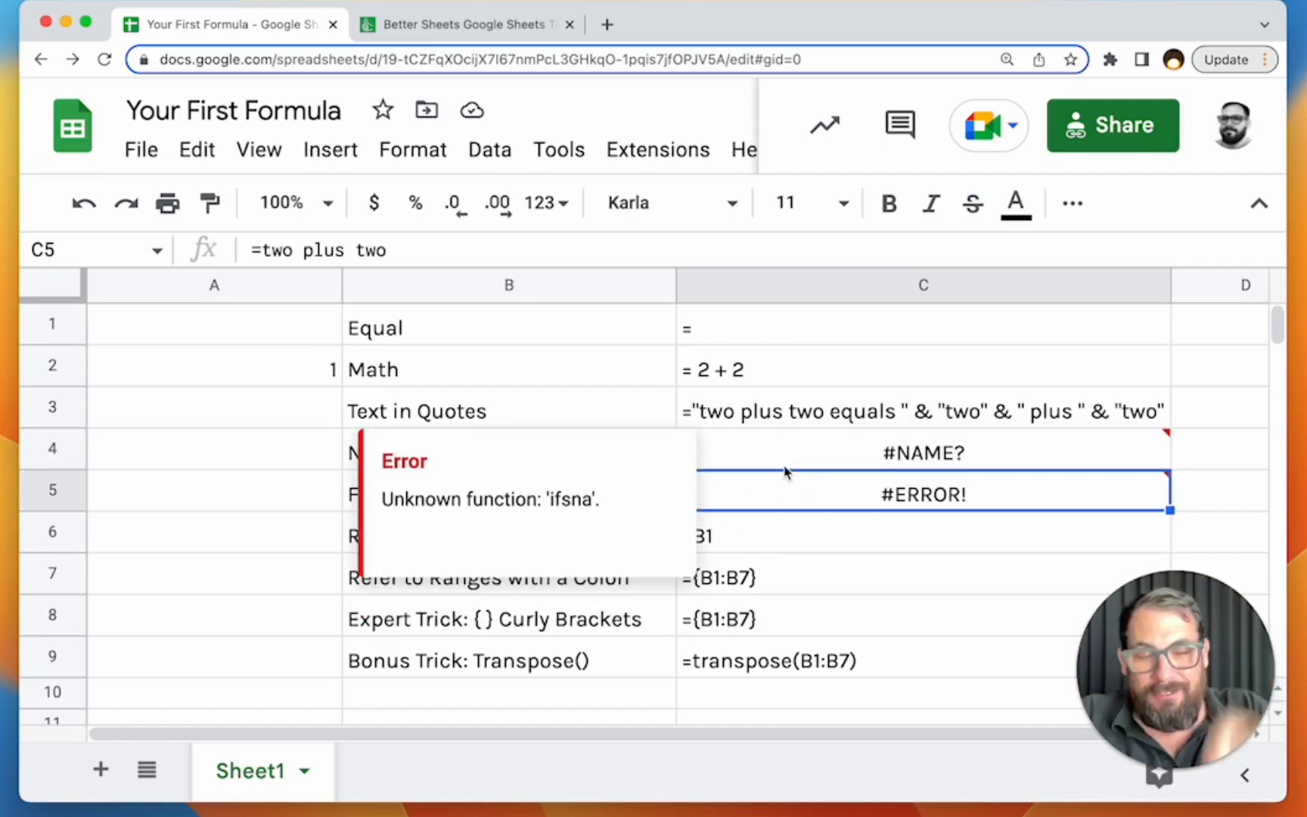
pyautogui.moveTo(753, 493)
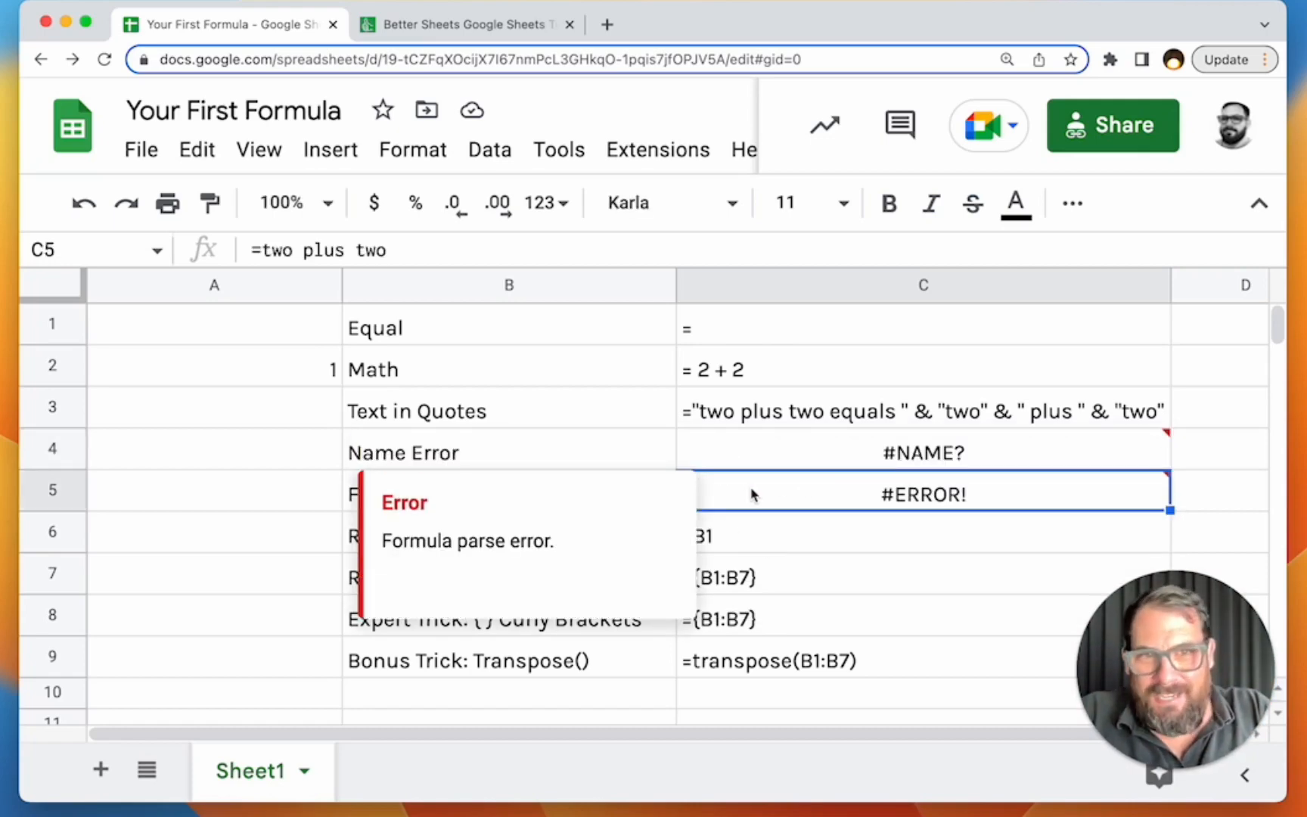
pyautogui.click(438, 490)
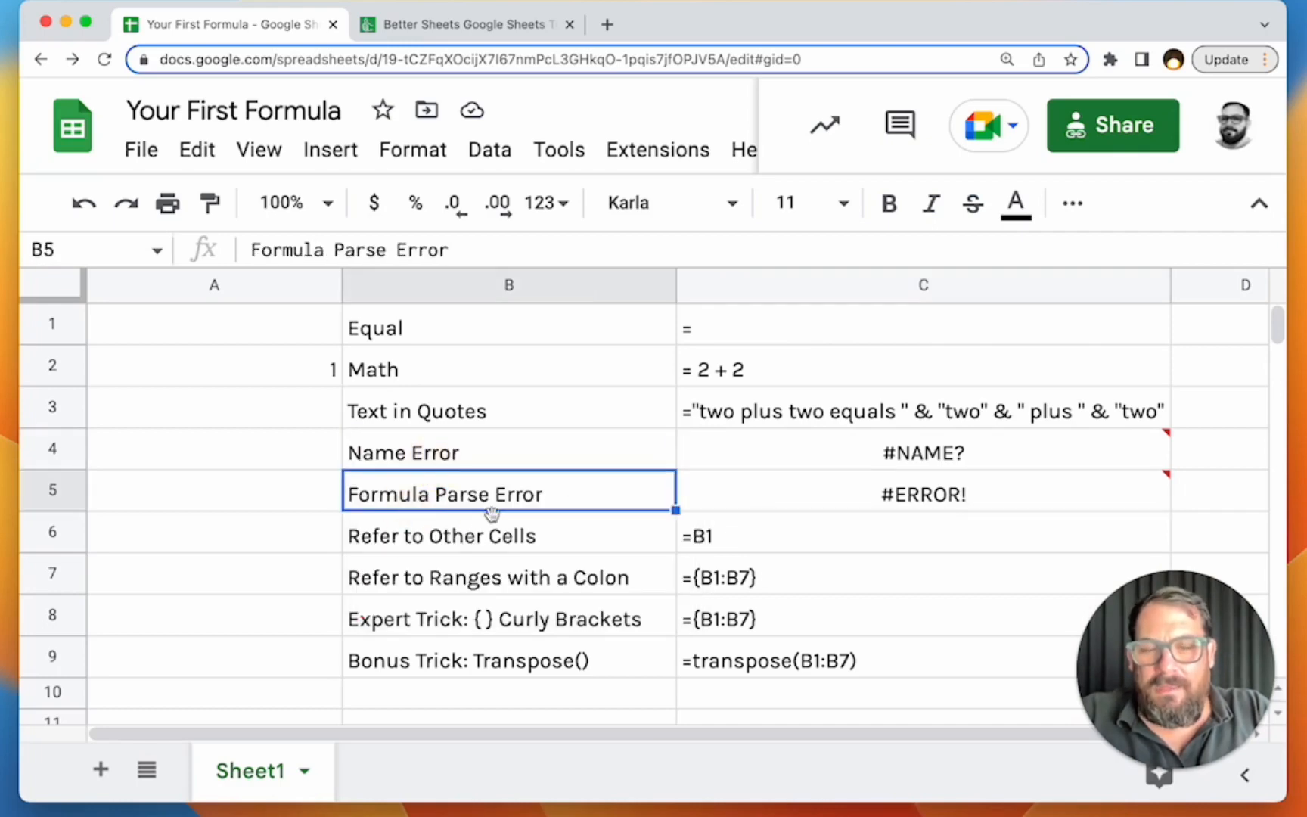
pyautogui.moveTo(794, 499)
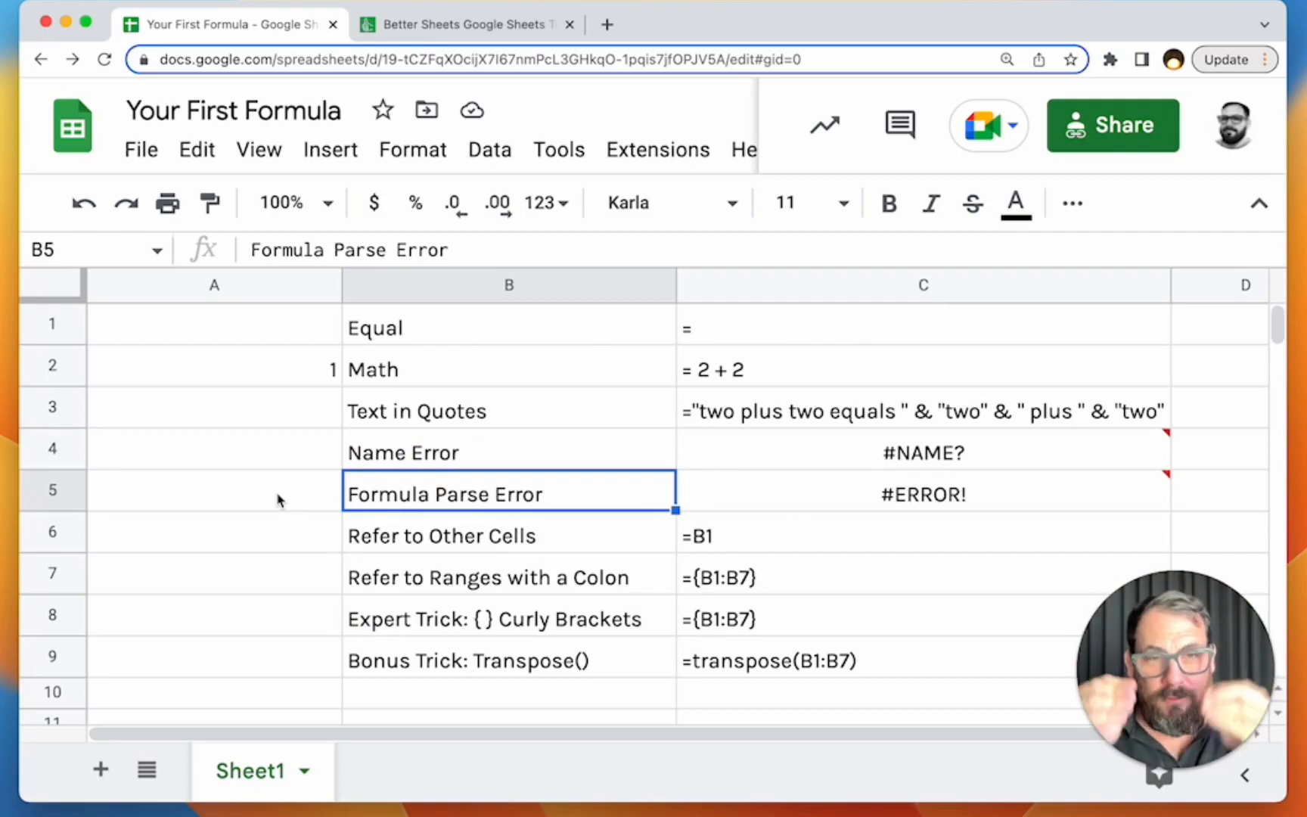
# - Enter the faulty formula =if(nakfgnakl,) in cell A5 and view its error note
pyautogui.doubleClick(301, 489)
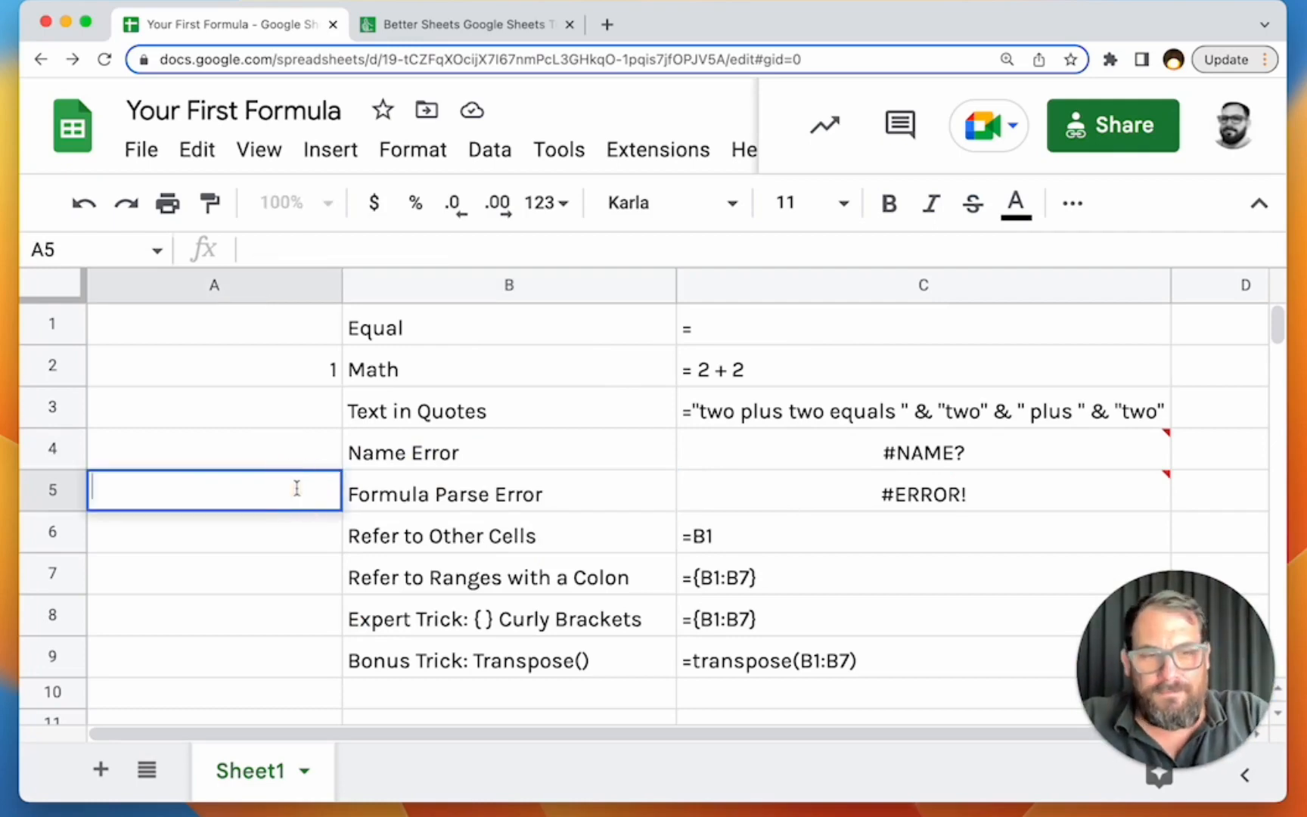
pyautogui.write('=if(')
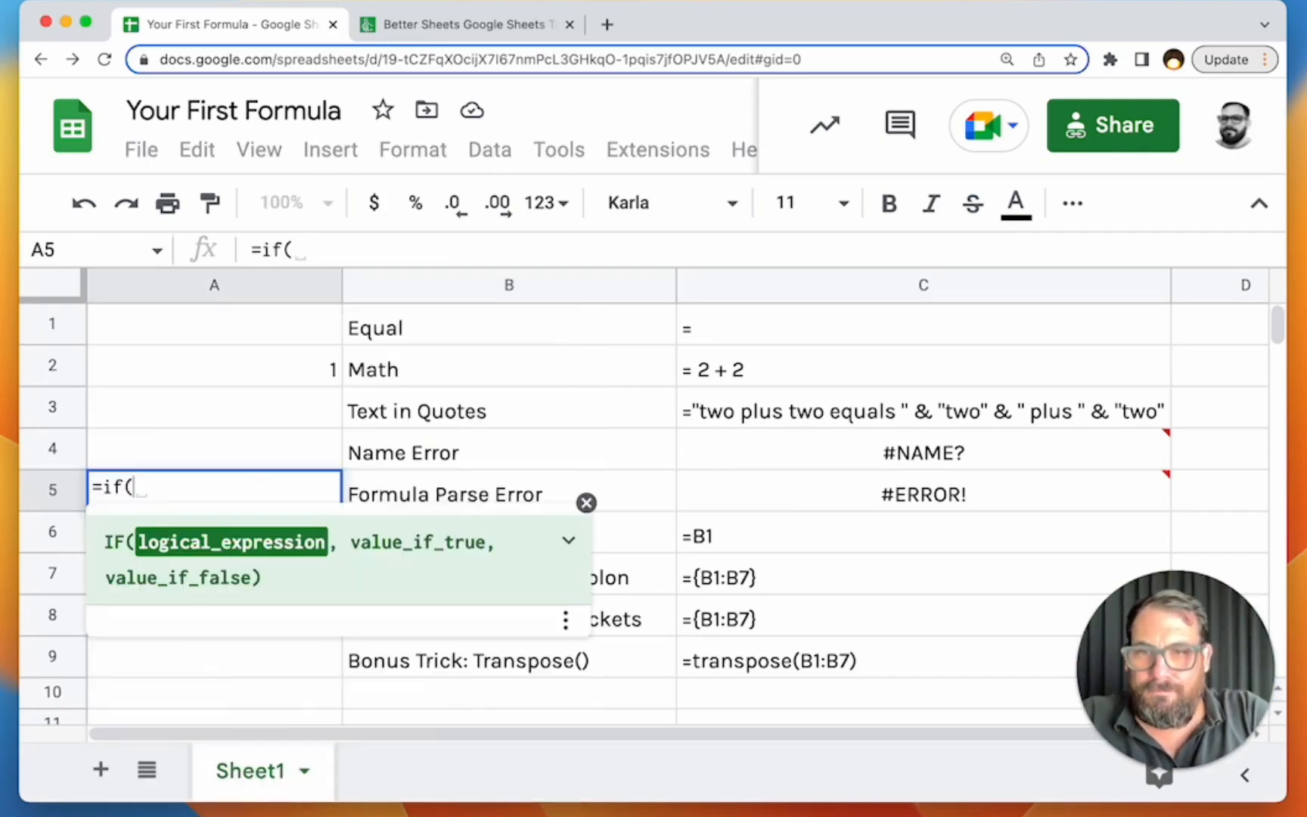
pyautogui.write('nakfgnakl')
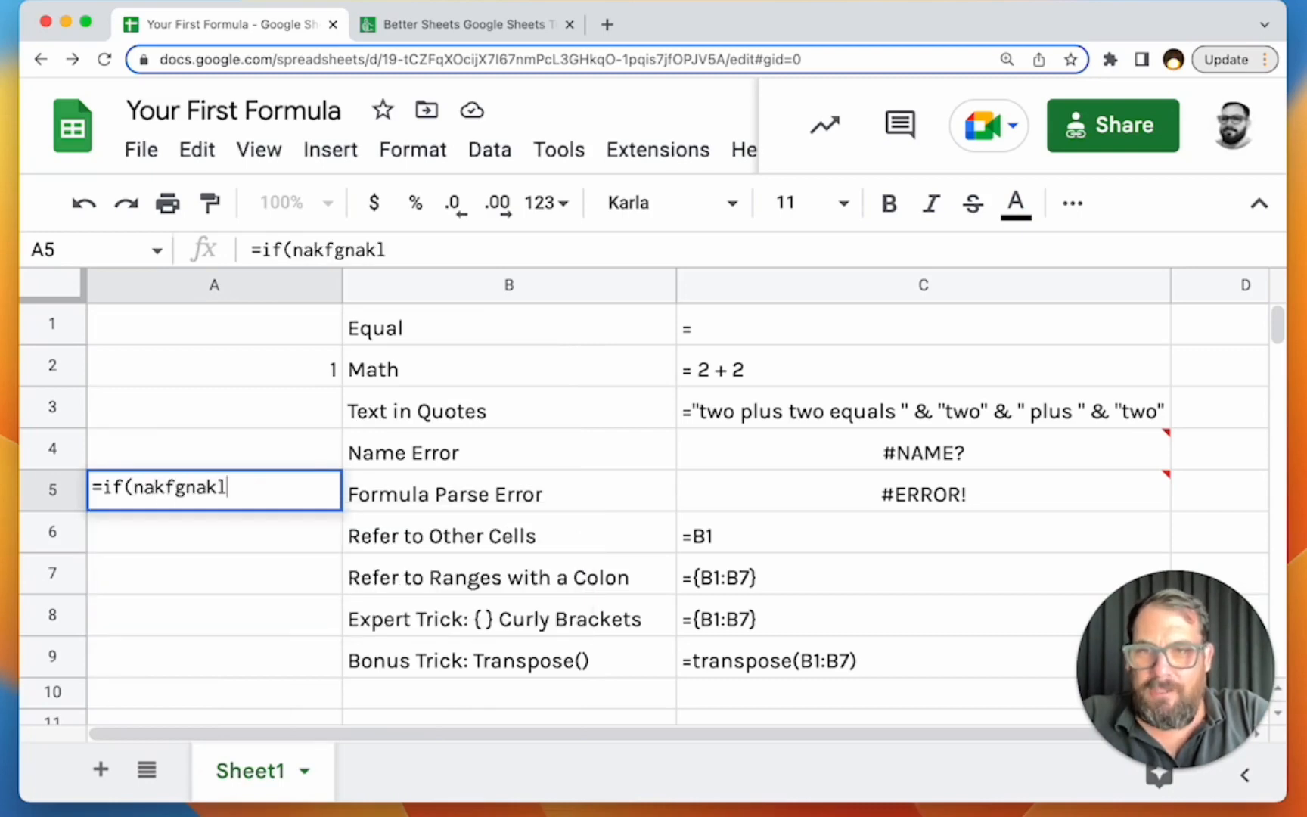
pyautogui.write(',)')
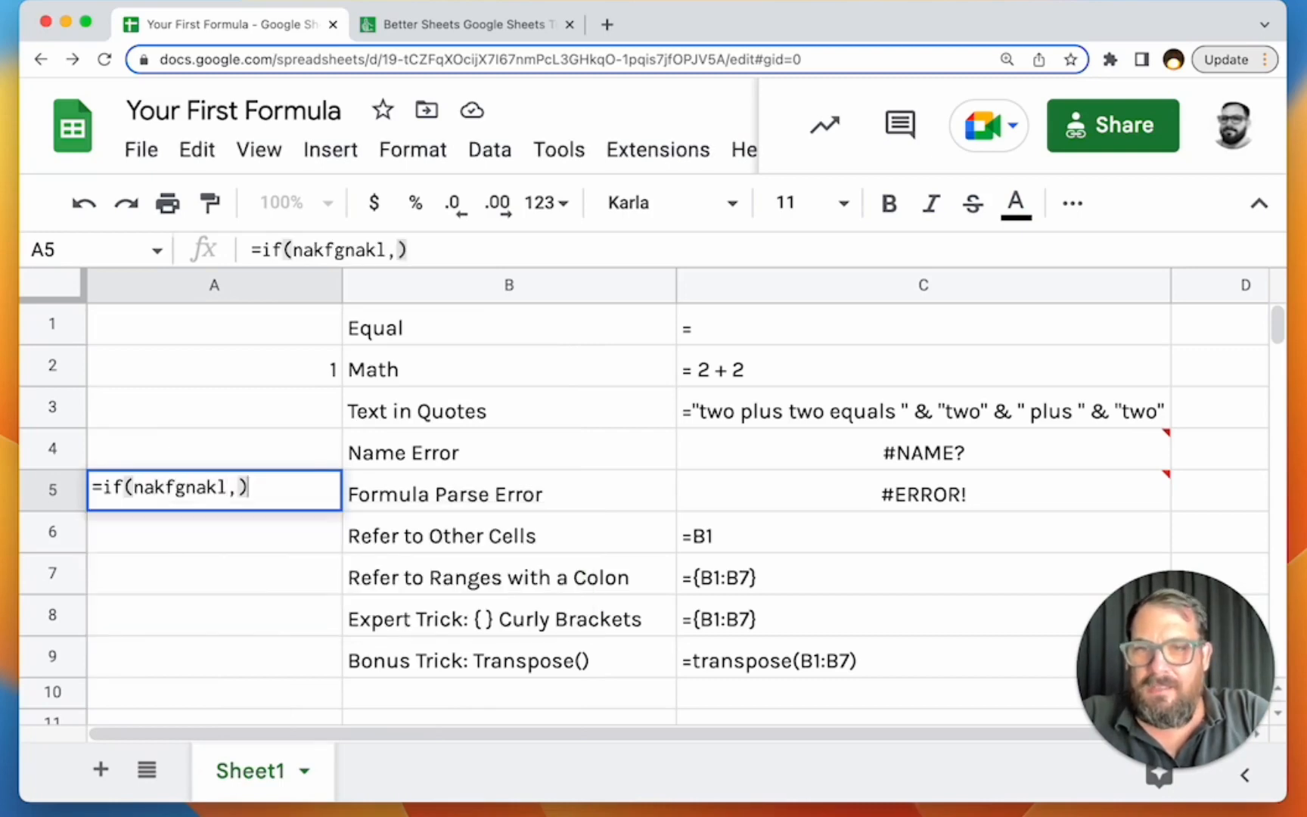
pyautogui.press('Return')
pyautogui.press('Up')
pyautogui.click(229, 502)
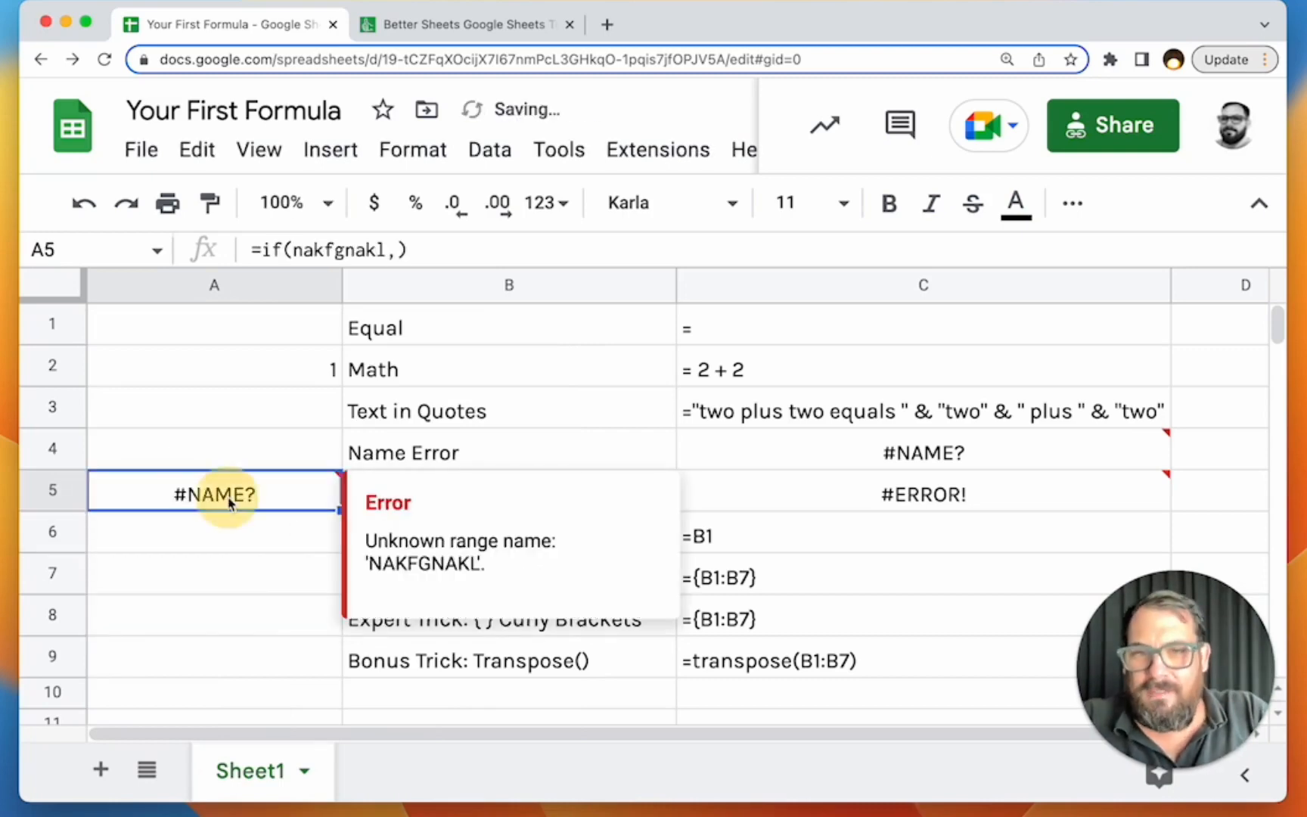
# - Change the formula in A5 to the faulty =if(A1//,,) and view its error note
pyautogui.doubleClick(230, 502)
pyautogui.doubleClick(182, 486)
pyautogui.write('A1')
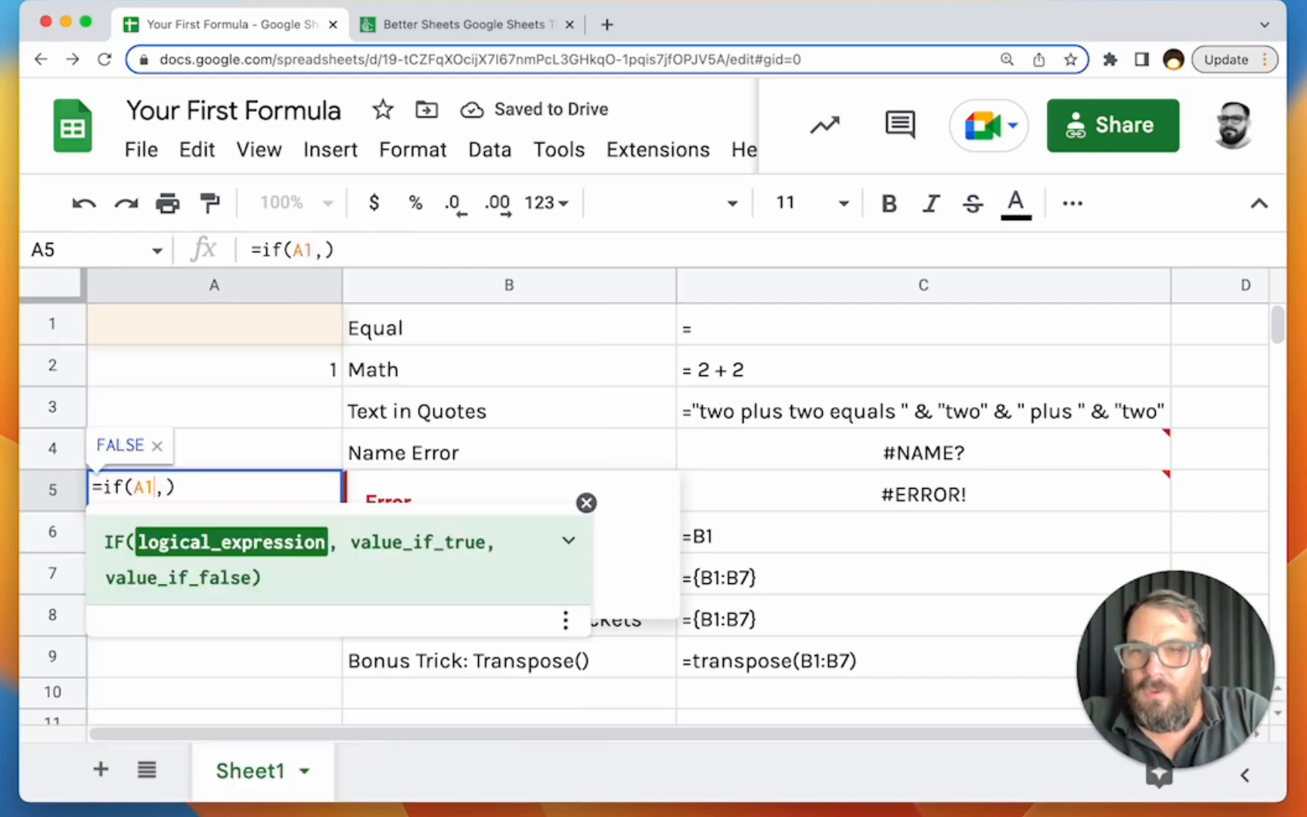
pyautogui.write(';;')
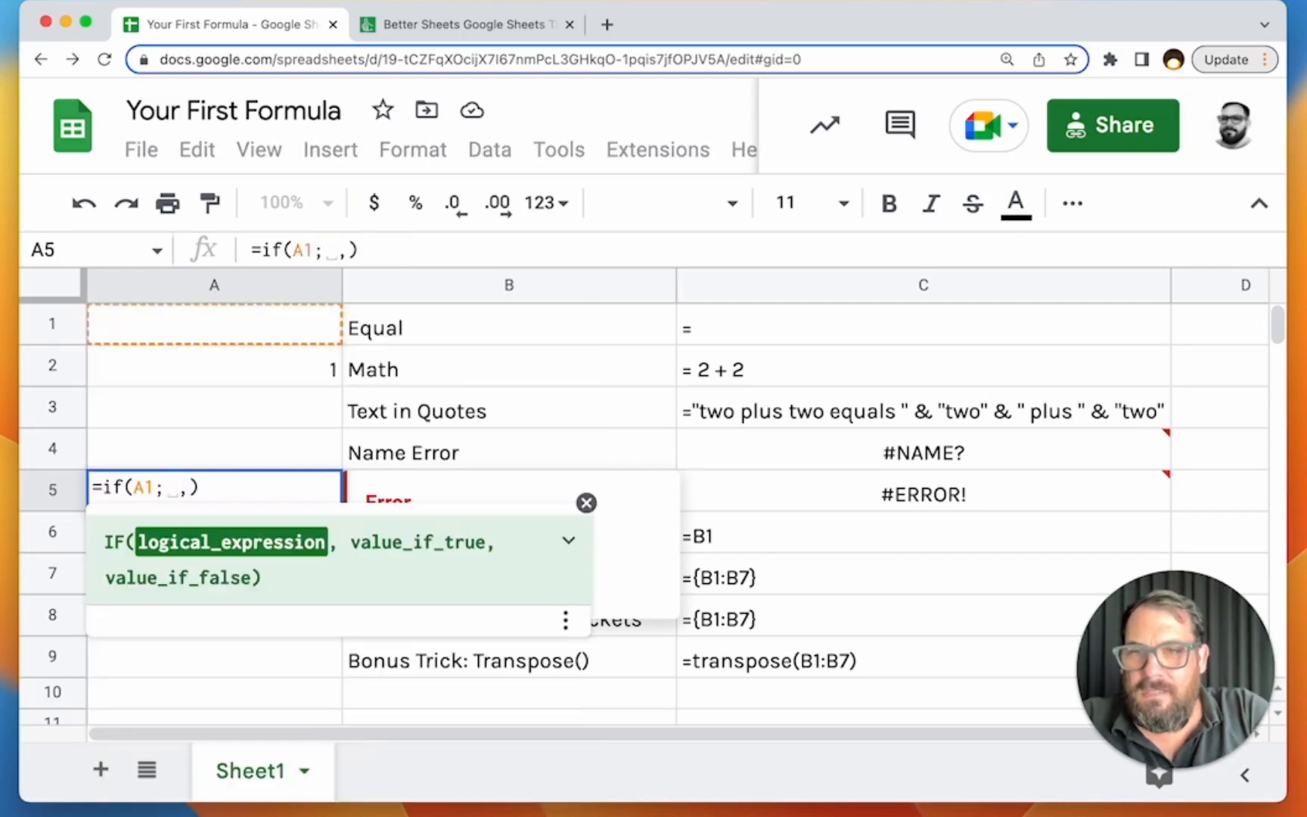
pyautogui.press('BackSpace')
pyautogui.press('BackSpace')
pyautogui.write('//,')
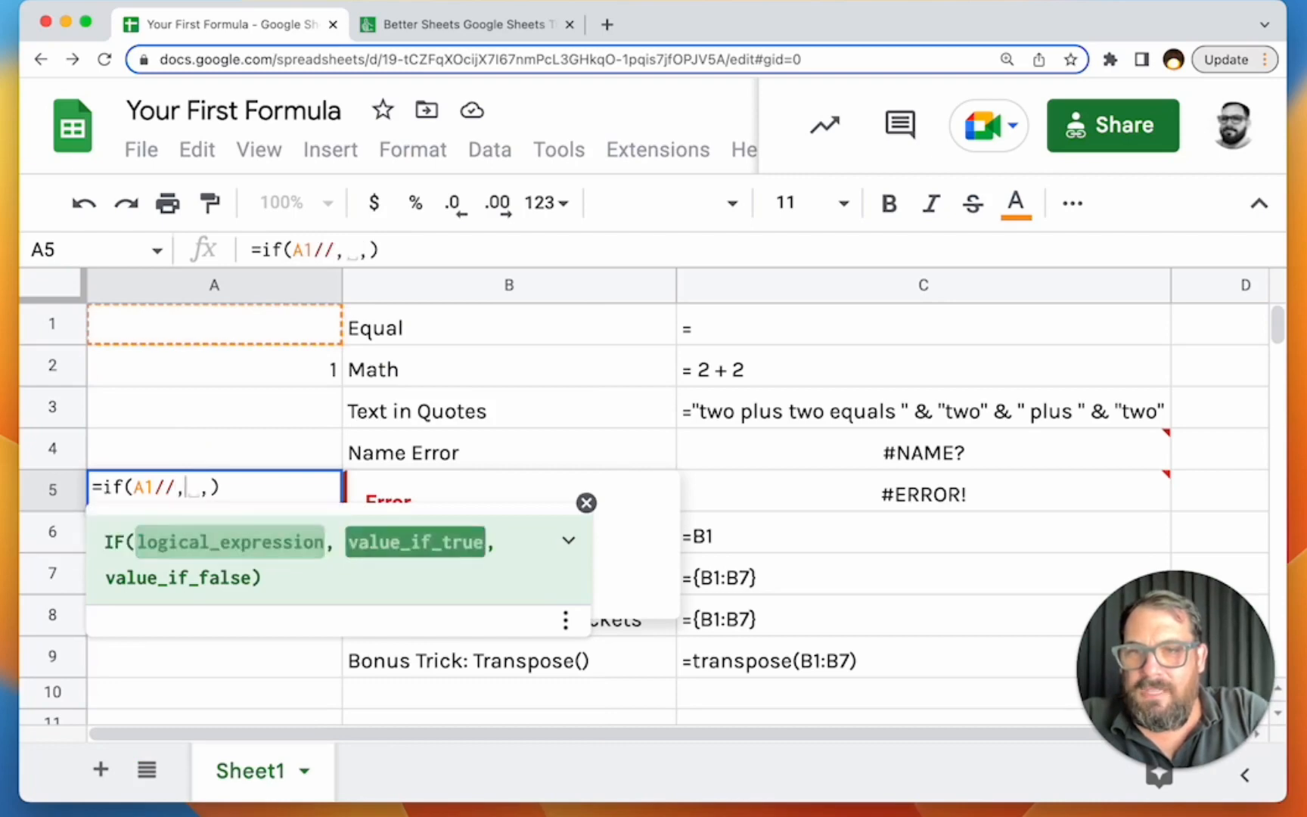
pyautogui.press('Return')
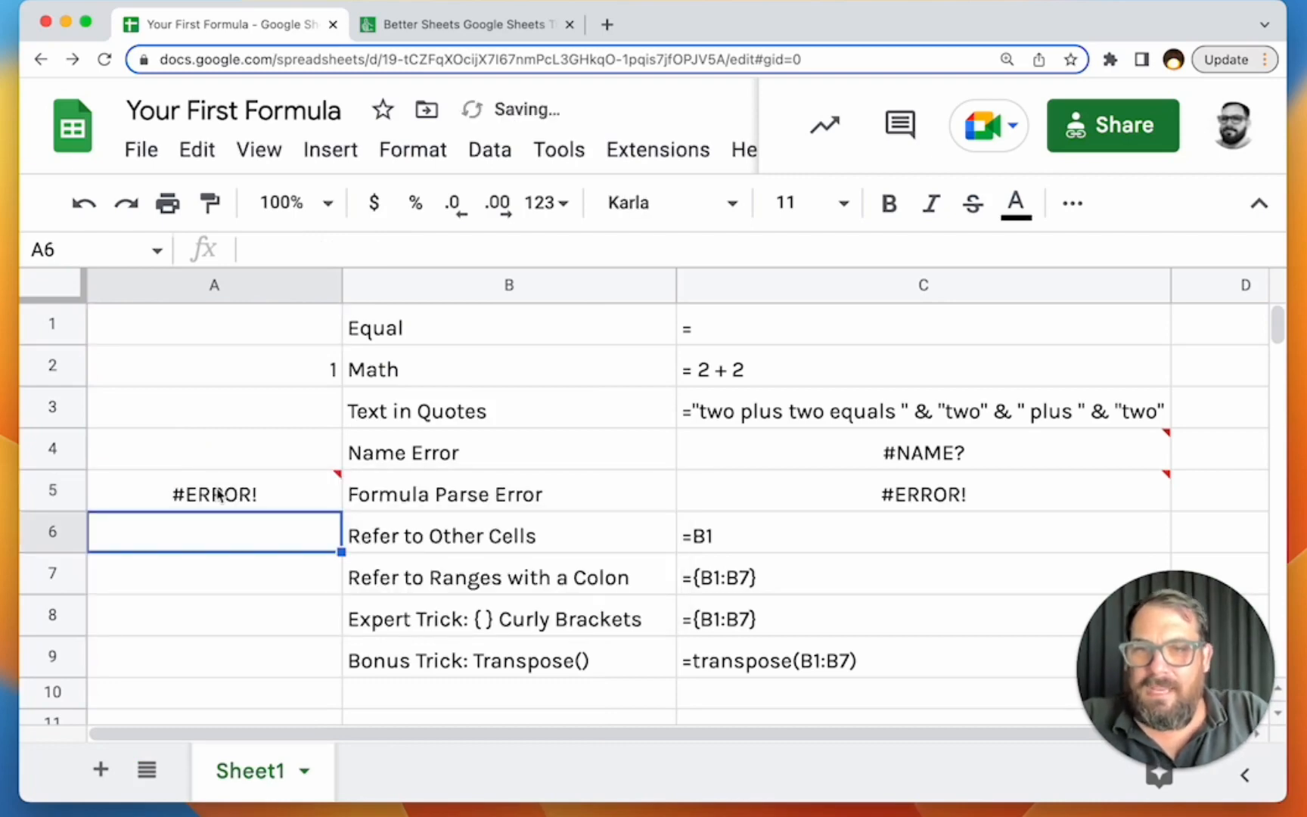
pyautogui.click(219, 494)
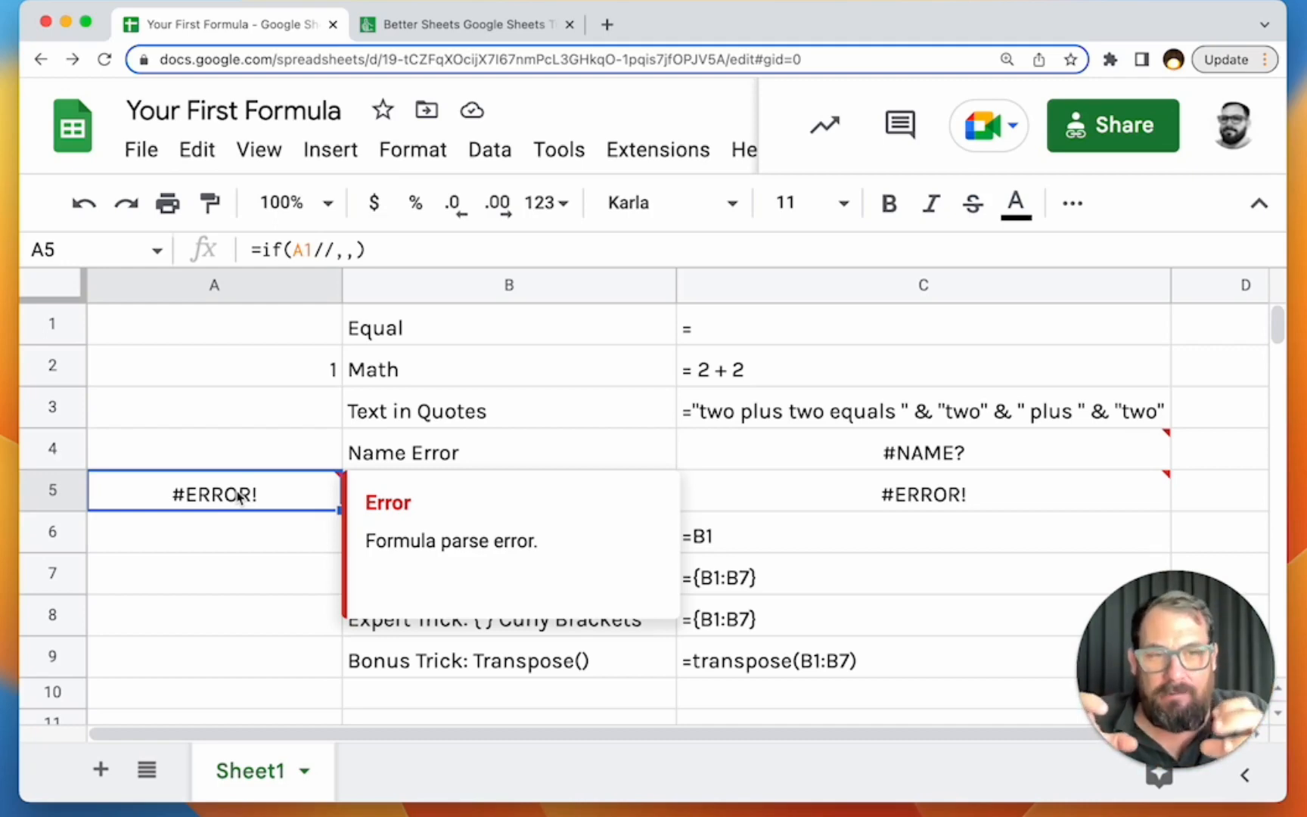
# - Cut the formula in A5 back to =if(A1, to bring up the IF argument hint
pyautogui.doubleClick(258, 492)
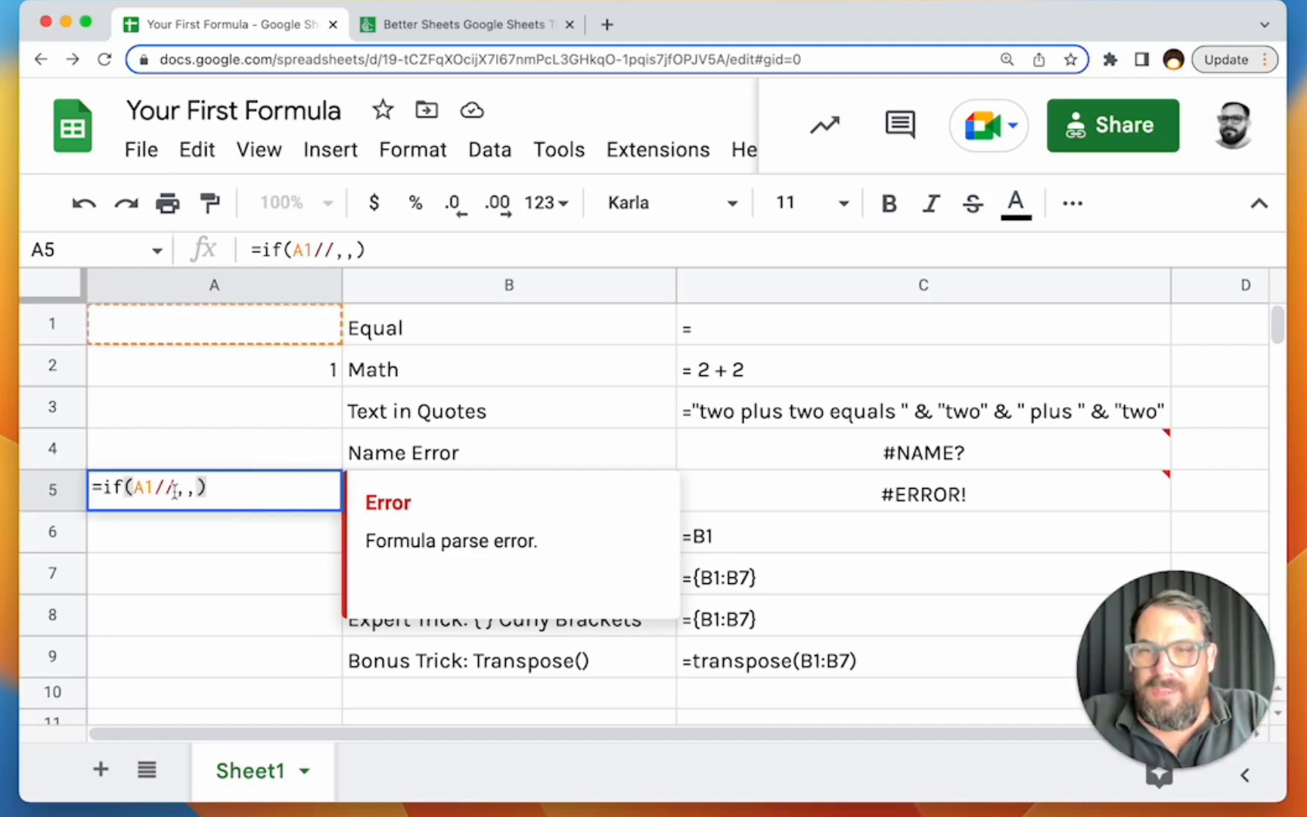
pyautogui.moveTo(152, 488); pyautogui.dragTo(233, 505)
pyautogui.press('BackSpace')
pyautogui.write(',')
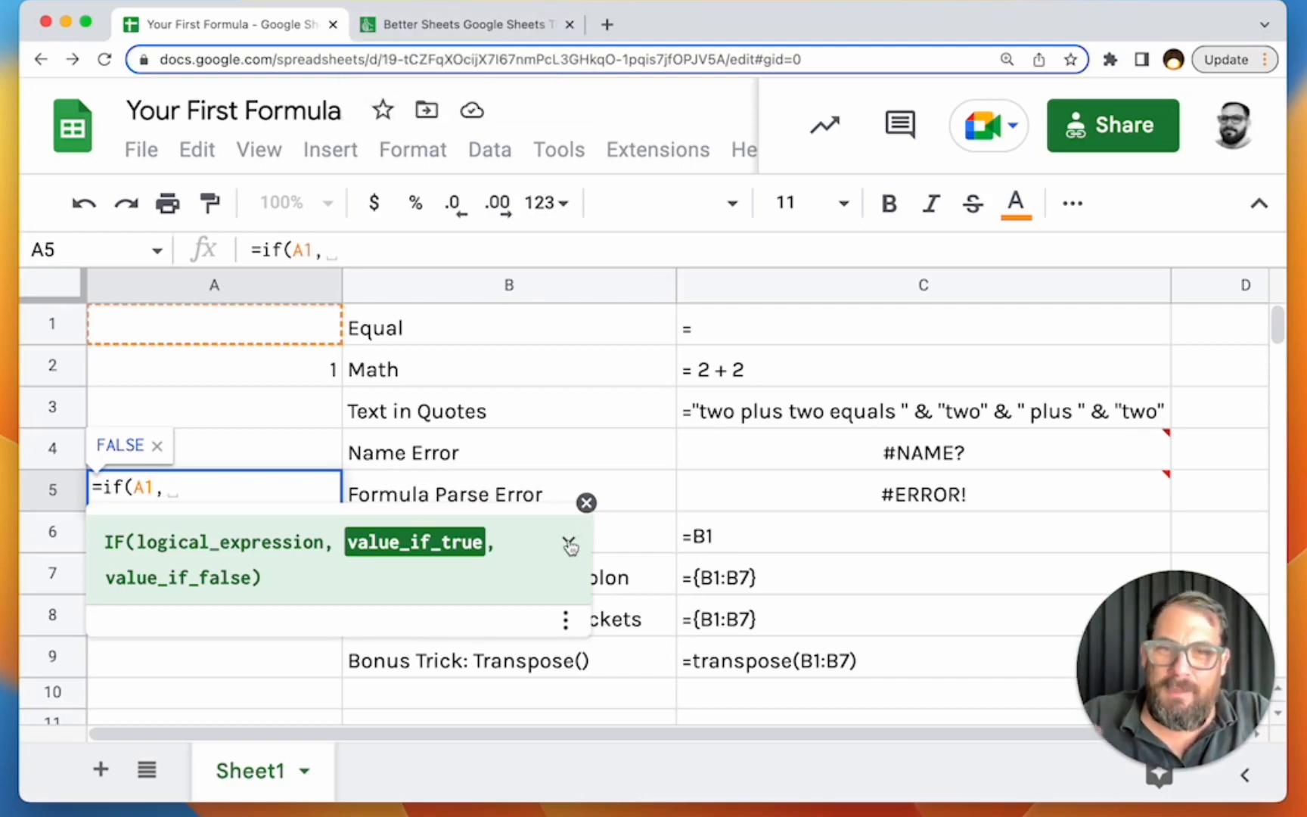
# - Switch to the Better Sheets formulas page, search it for if(), and open the IF() formula's page
pyautogui.click(476, 27)
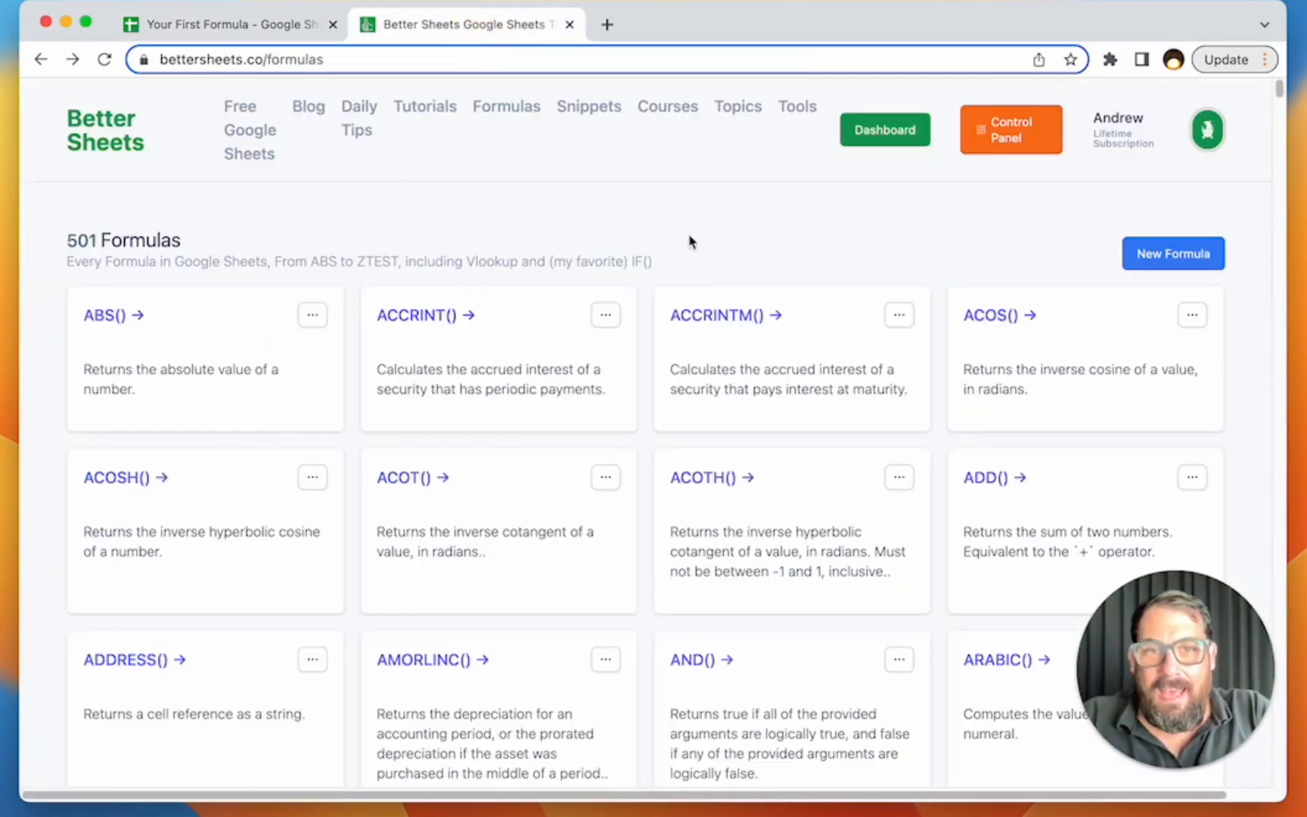
pyautogui.scroll(-1, 731, 356)
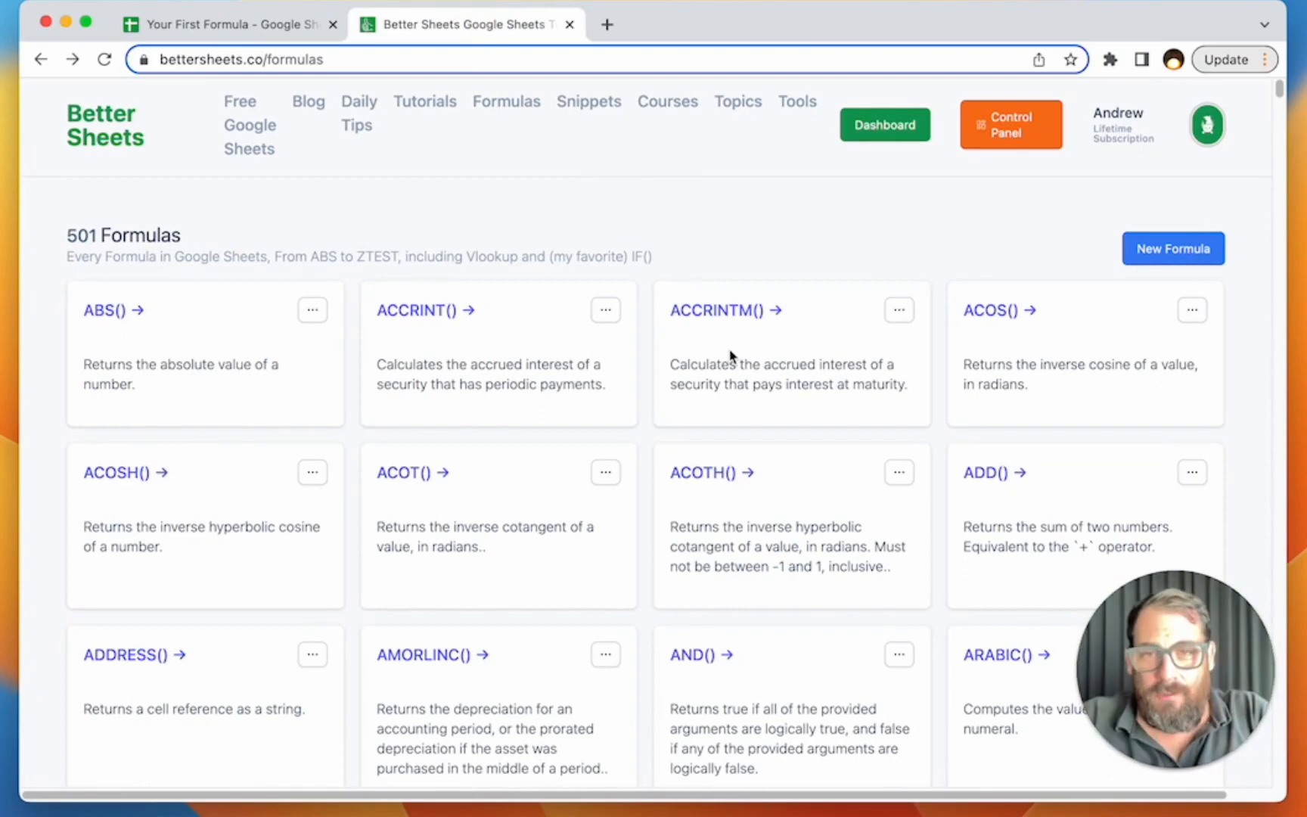
pyautogui.press('super+f')
pyautogui.write('if()')
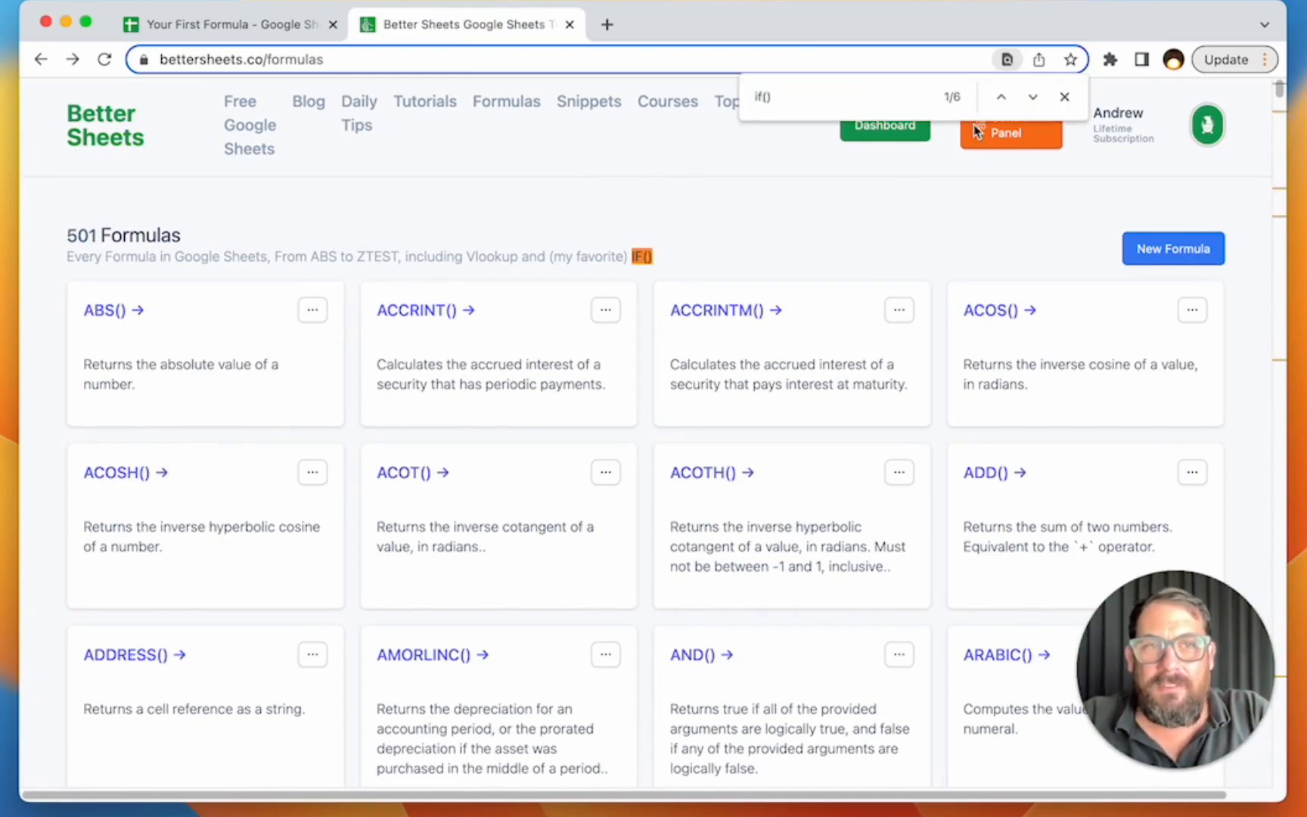
pyautogui.press('Return')
pyautogui.press('Return')
pyautogui.press('Return')
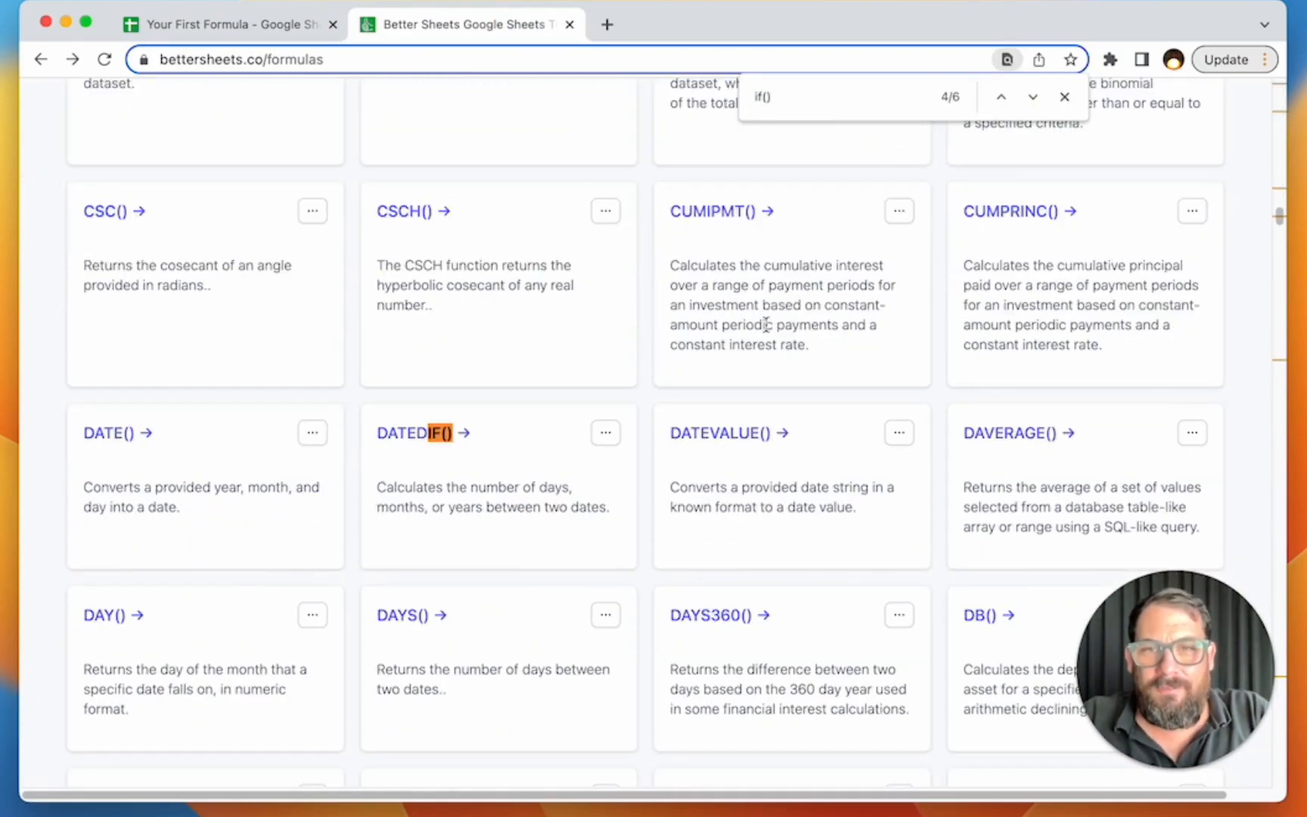
pyautogui.press('Return')
pyautogui.click(678, 444)
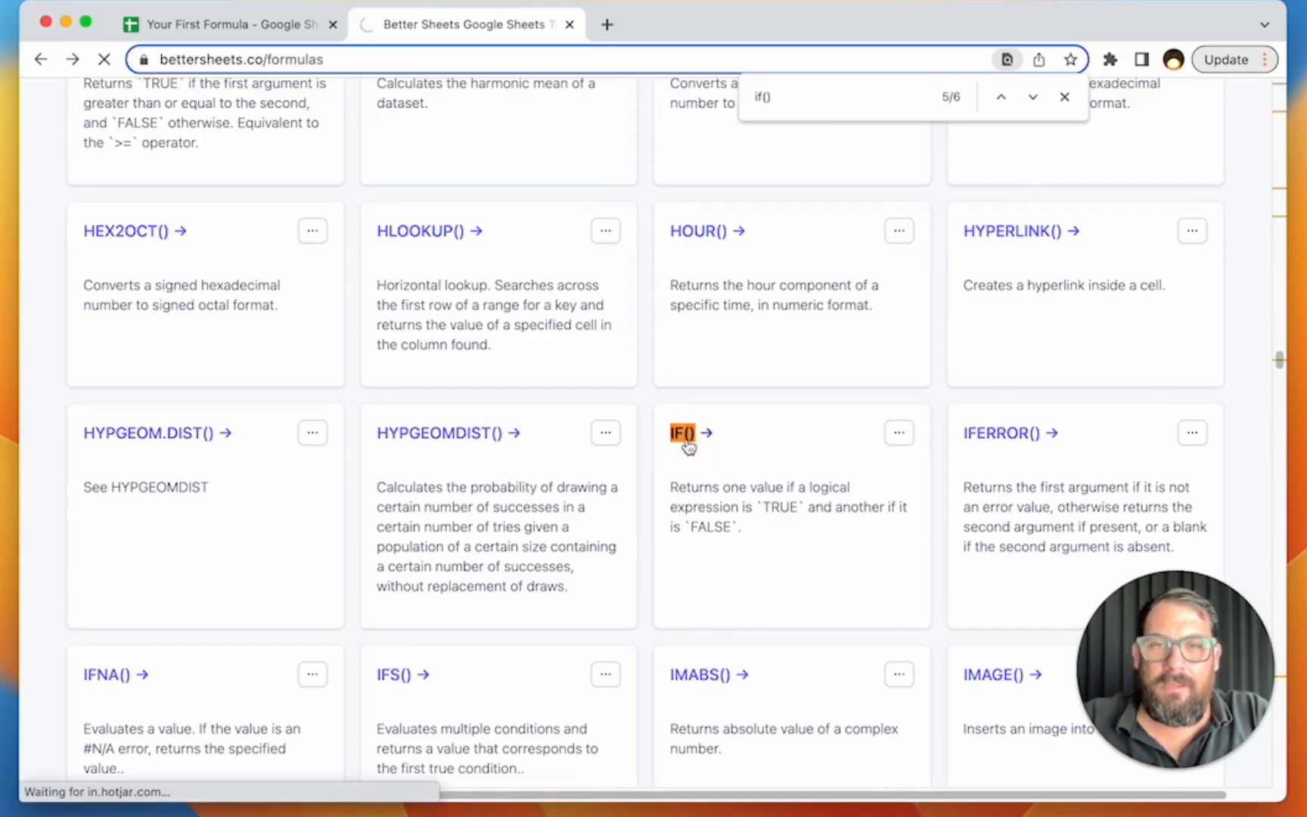
# - Examine the IF() syntax under How To Use in Sheets, including logical_expression and value_if_true
pyautogui.scroll(-1, 349, 372)
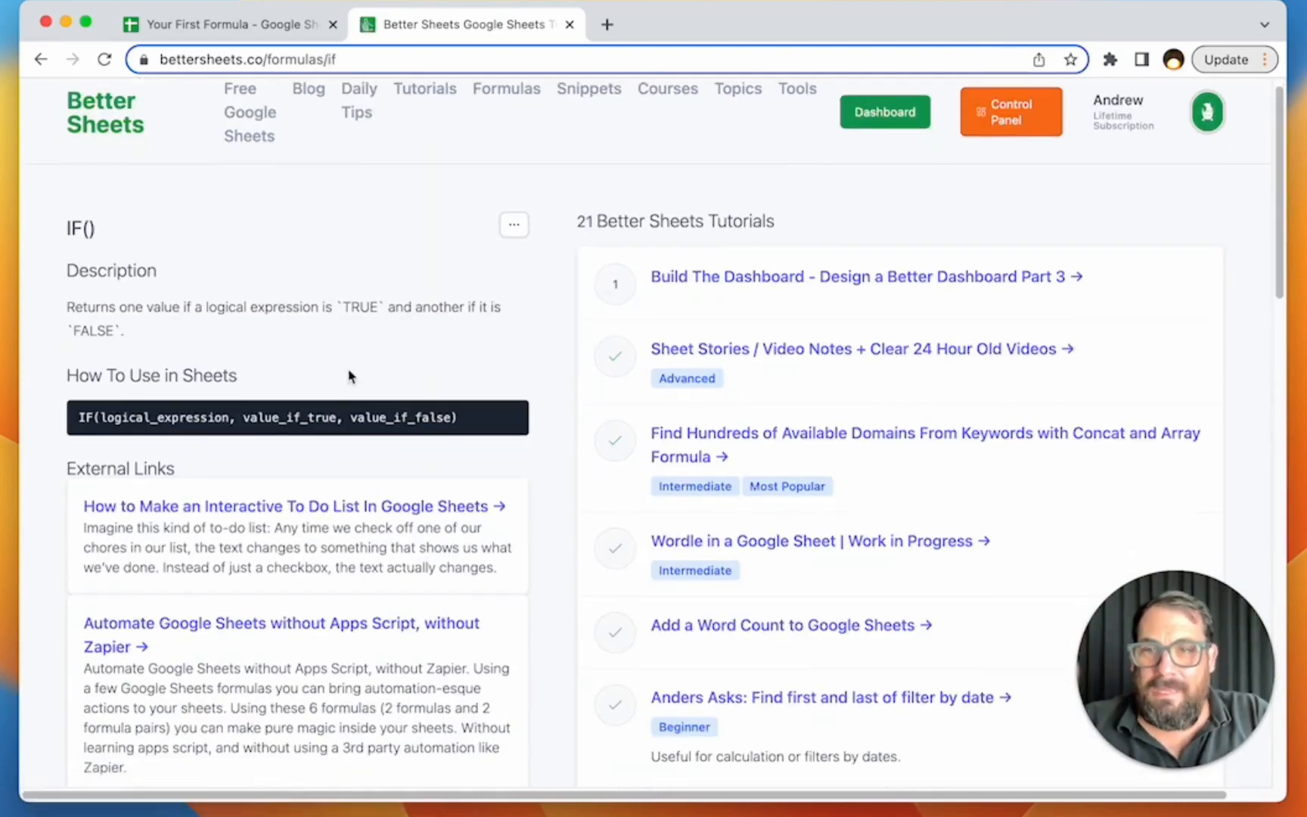
pyautogui.moveTo(79, 400); pyautogui.dragTo(289, 416)
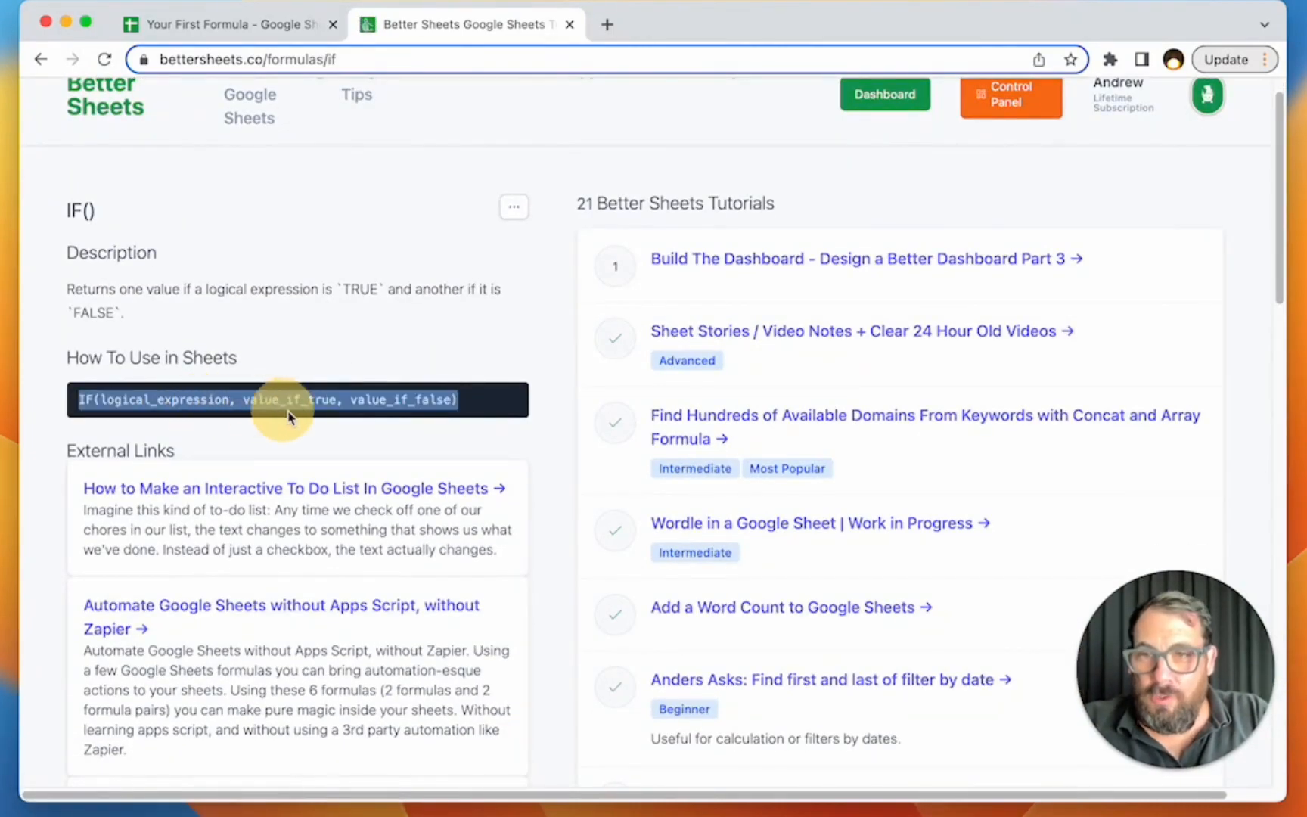
pyautogui.click(89, 398)
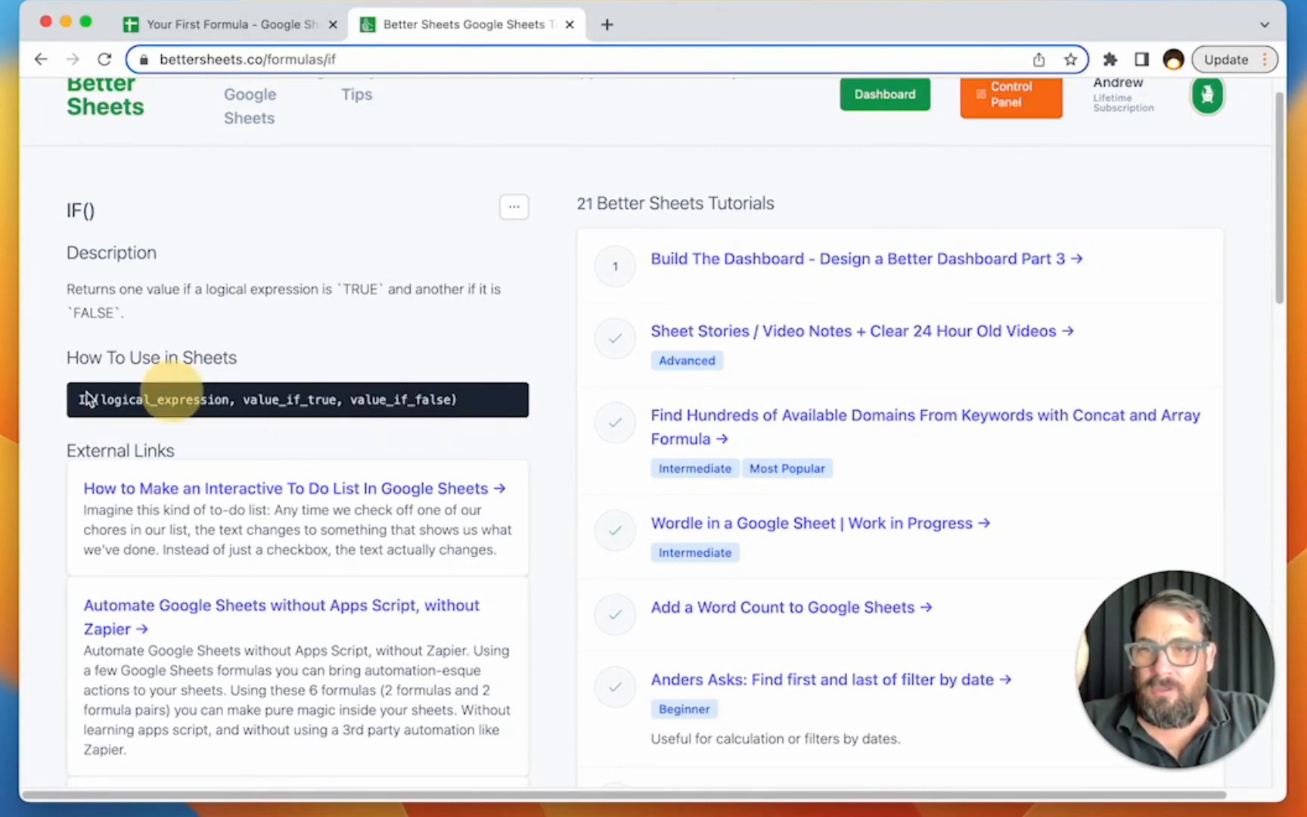
pyautogui.doubleClick(88, 398)
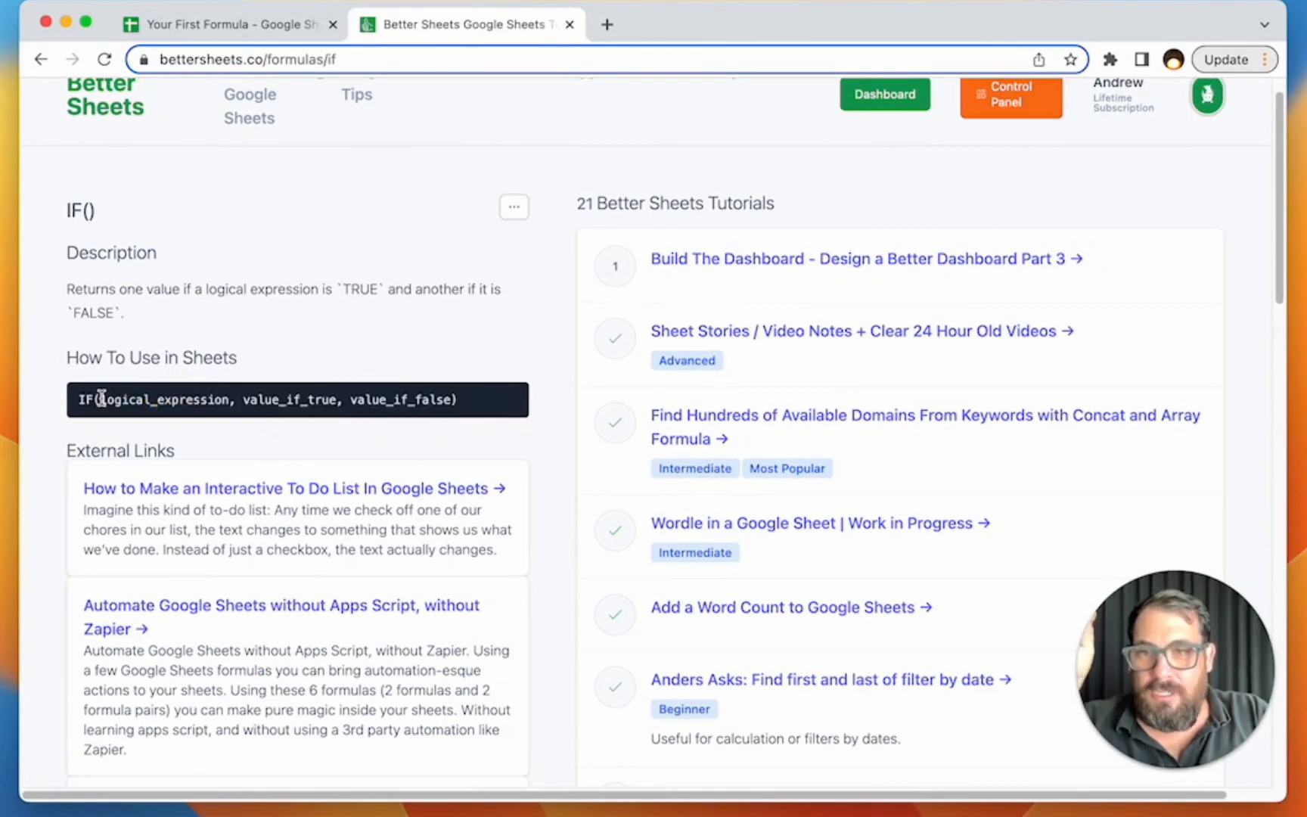
pyautogui.click(233, 405)
pyautogui.moveTo(249, 399); pyautogui.dragTo(315, 399)
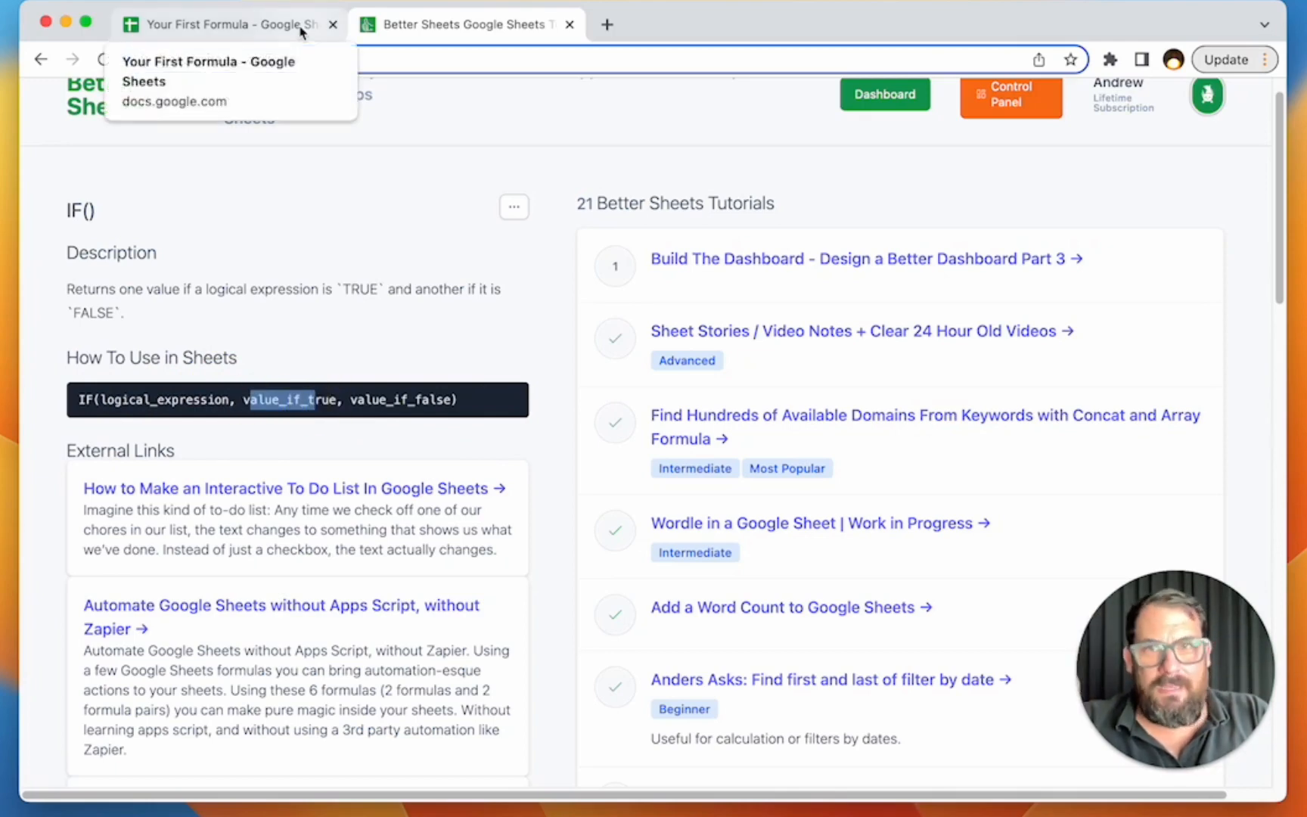
# - Open the Locale List for Google Sheets spreadsheet in a new tab, and return to Your First Formula, discarding the unfinished A5 edit
pyautogui.press('cmd+t')
pyautogui.write('locale')
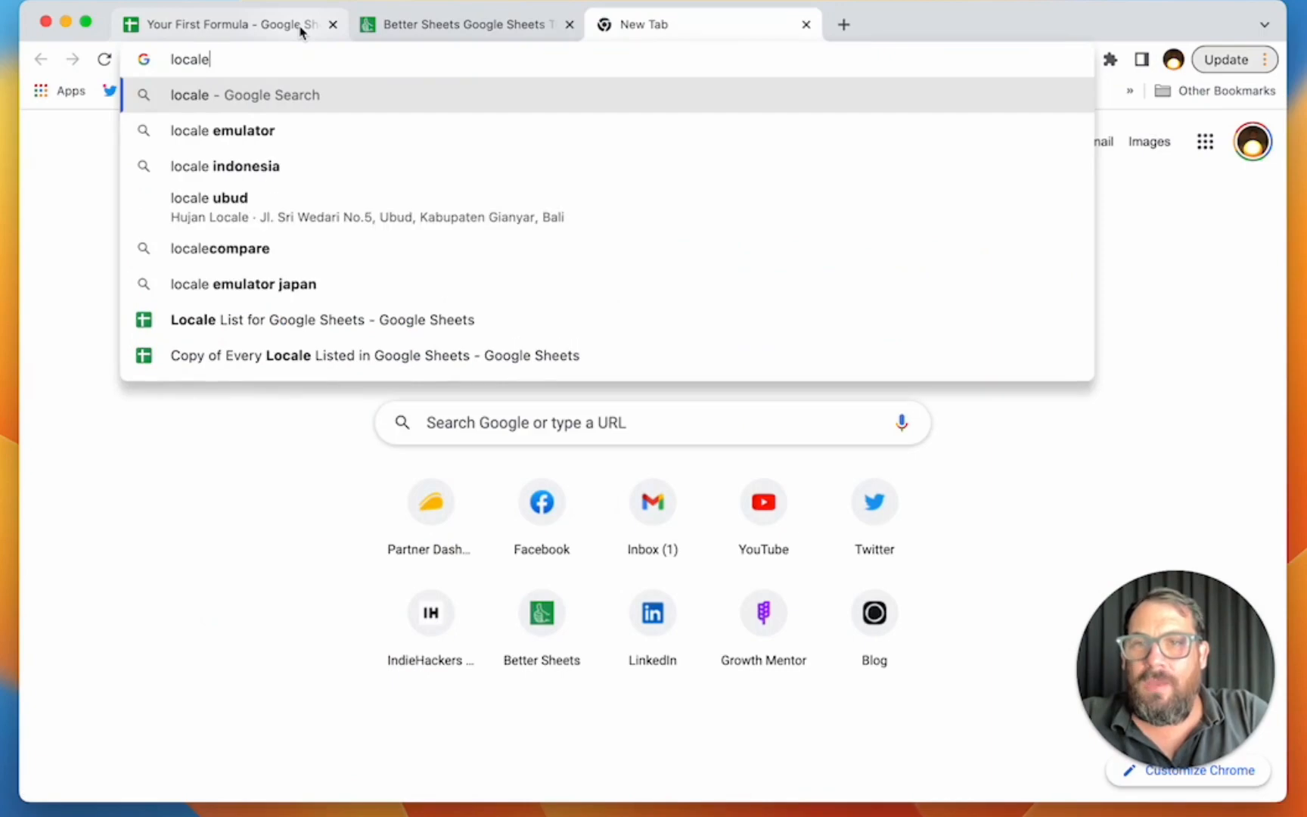
pyautogui.press('Up')
pyautogui.press('Up')
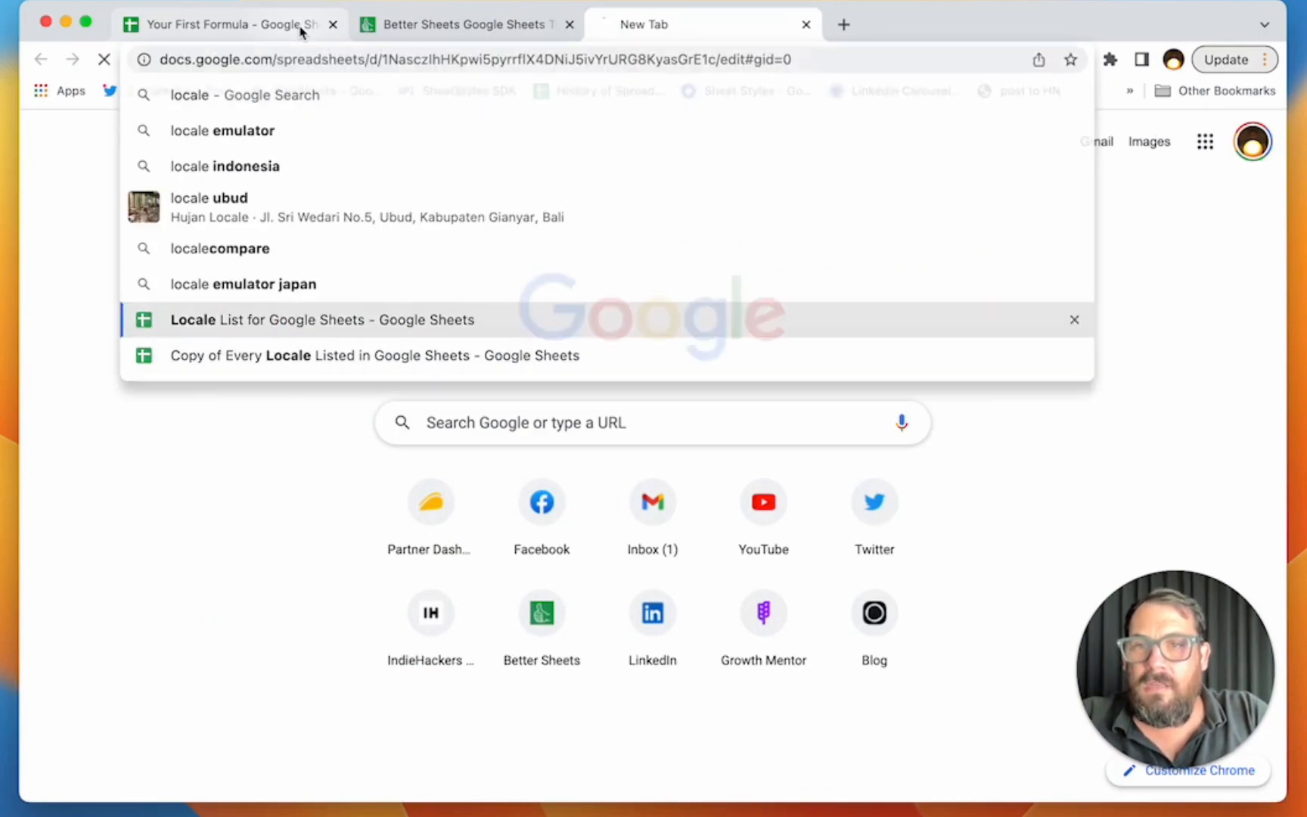
pyautogui.press('Return')
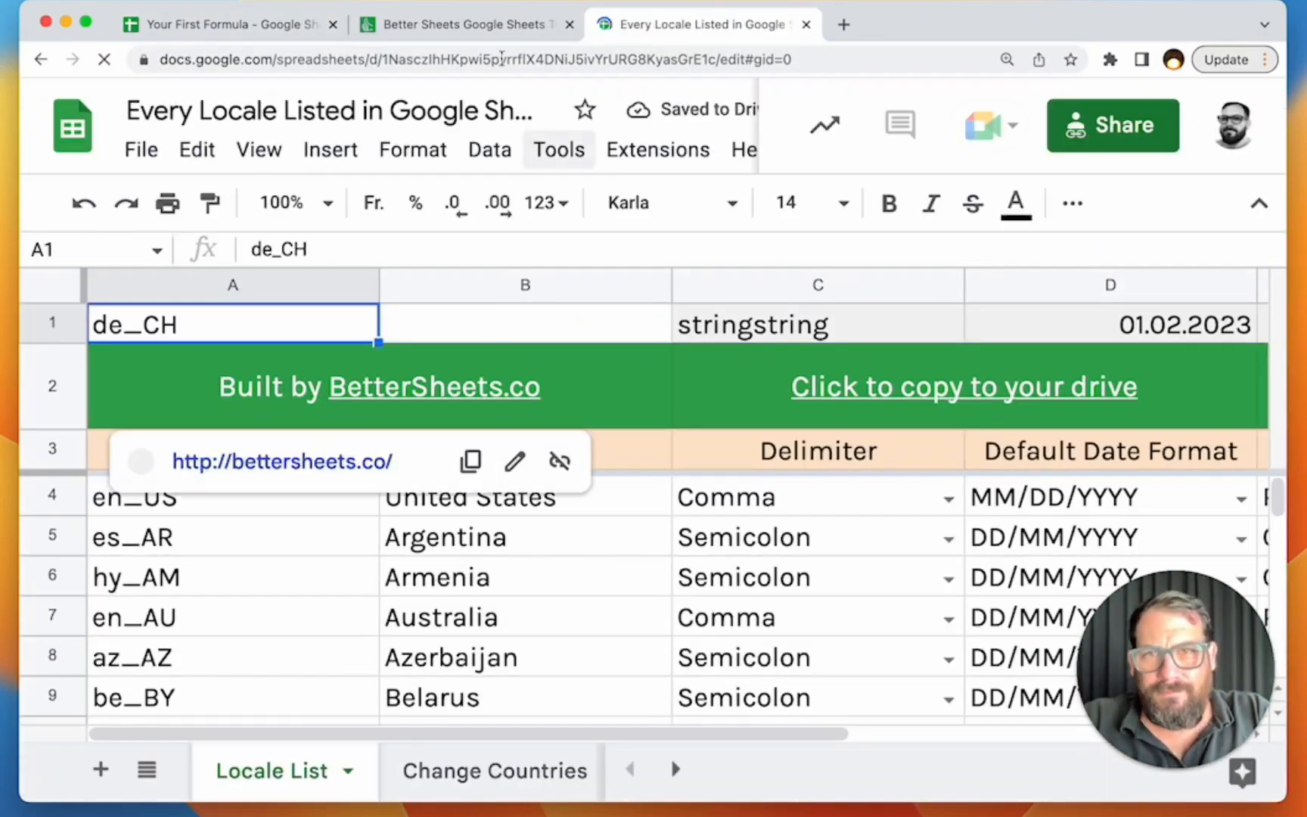
pyautogui.click(284, 28)
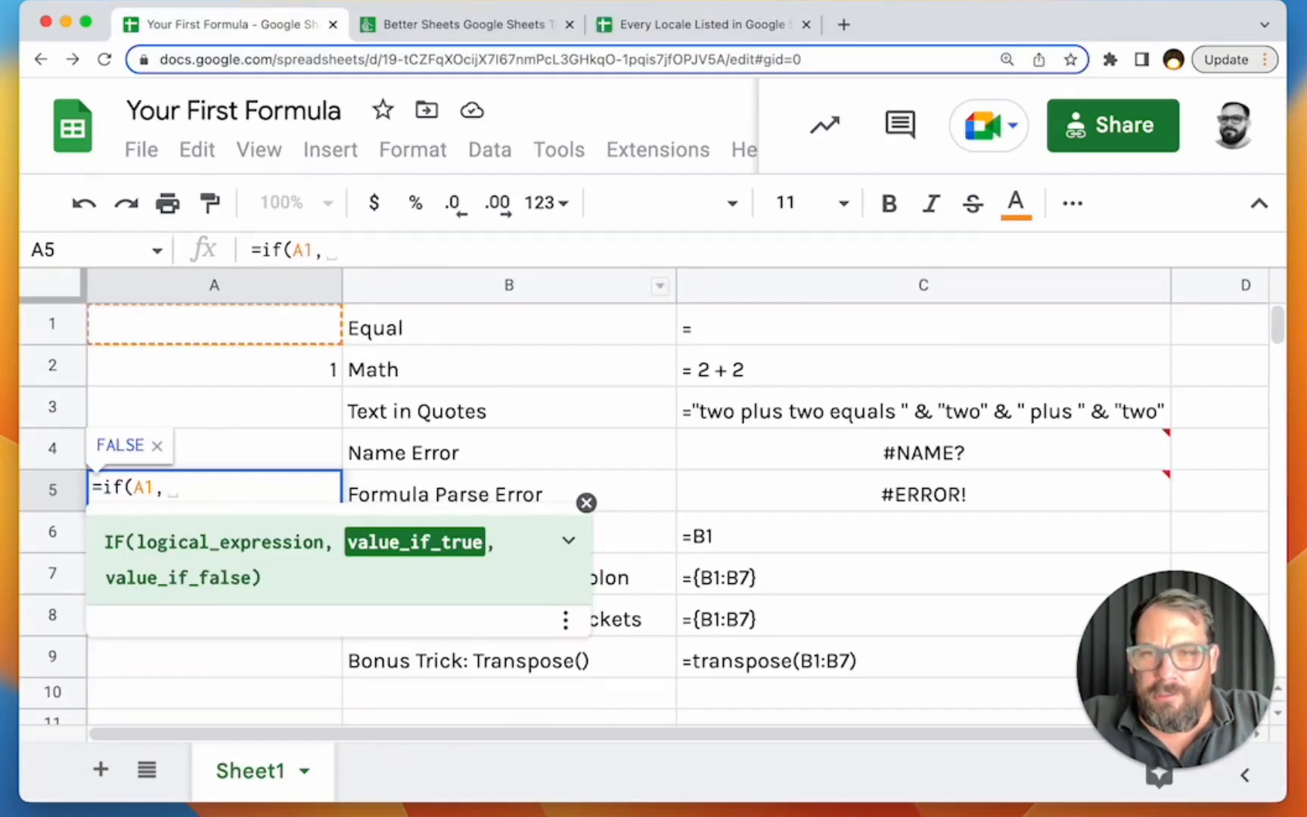
pyautogui.press('Escape')
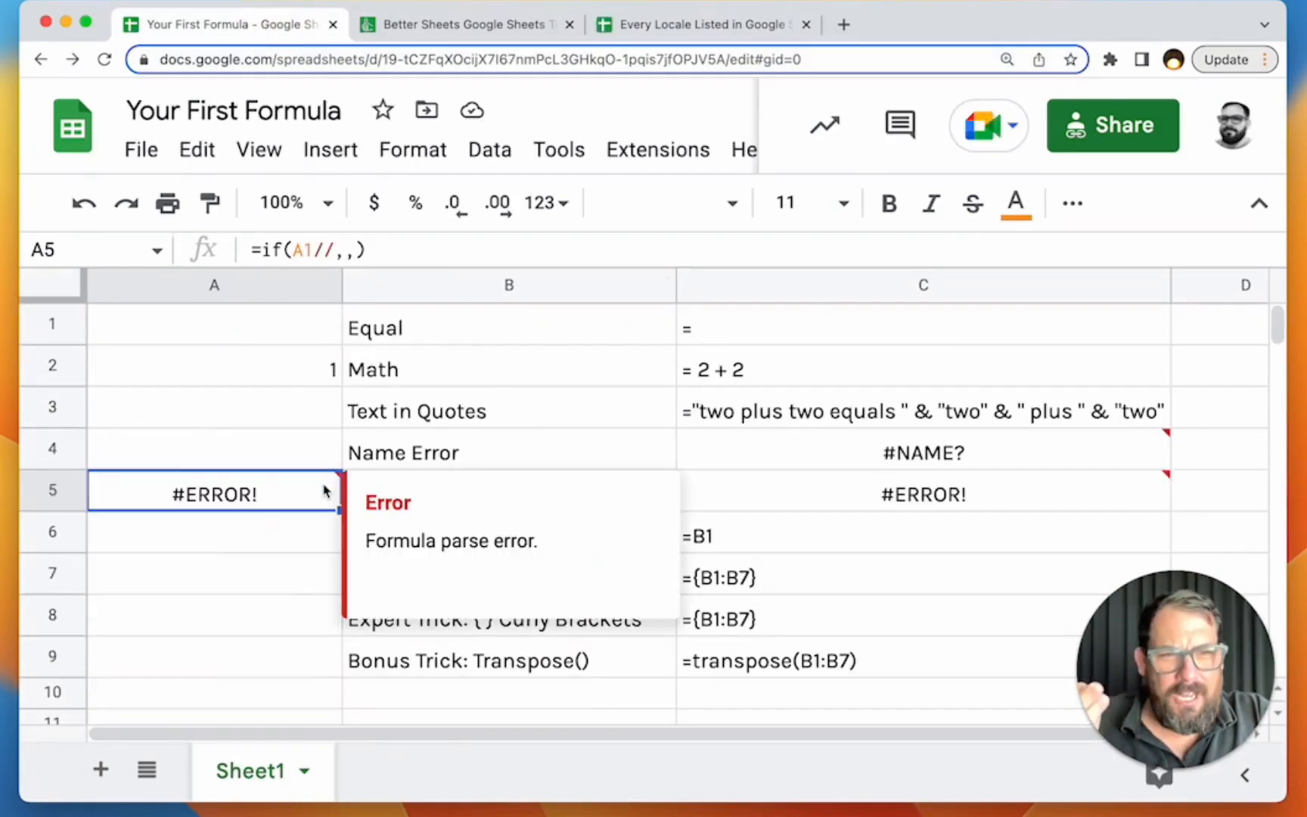
# - Replace the whole formula in A5 with the start of a SPARKLINE formula, =sparkline(
pyautogui.doubleClick(269, 492)
pyautogui.press('super+a')
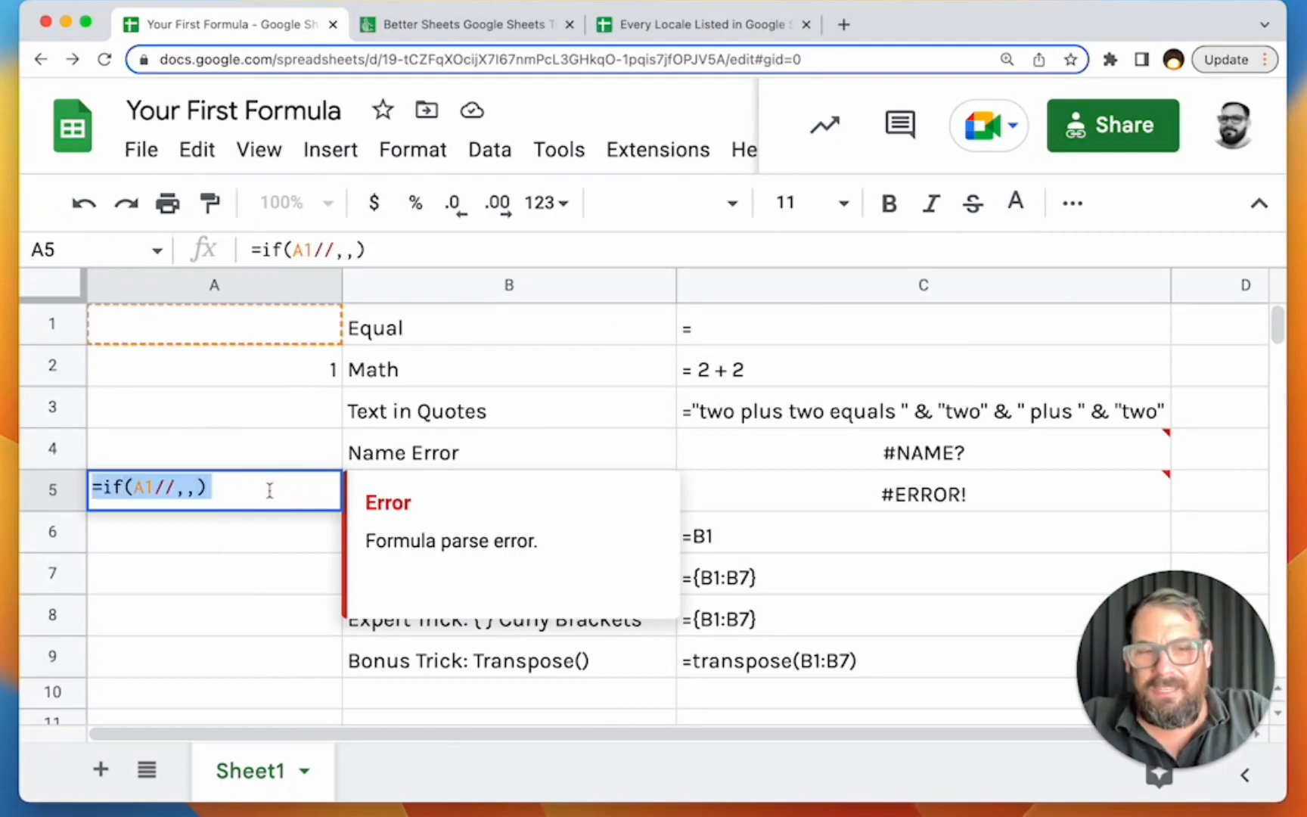
pyautogui.write('=sparklinek')
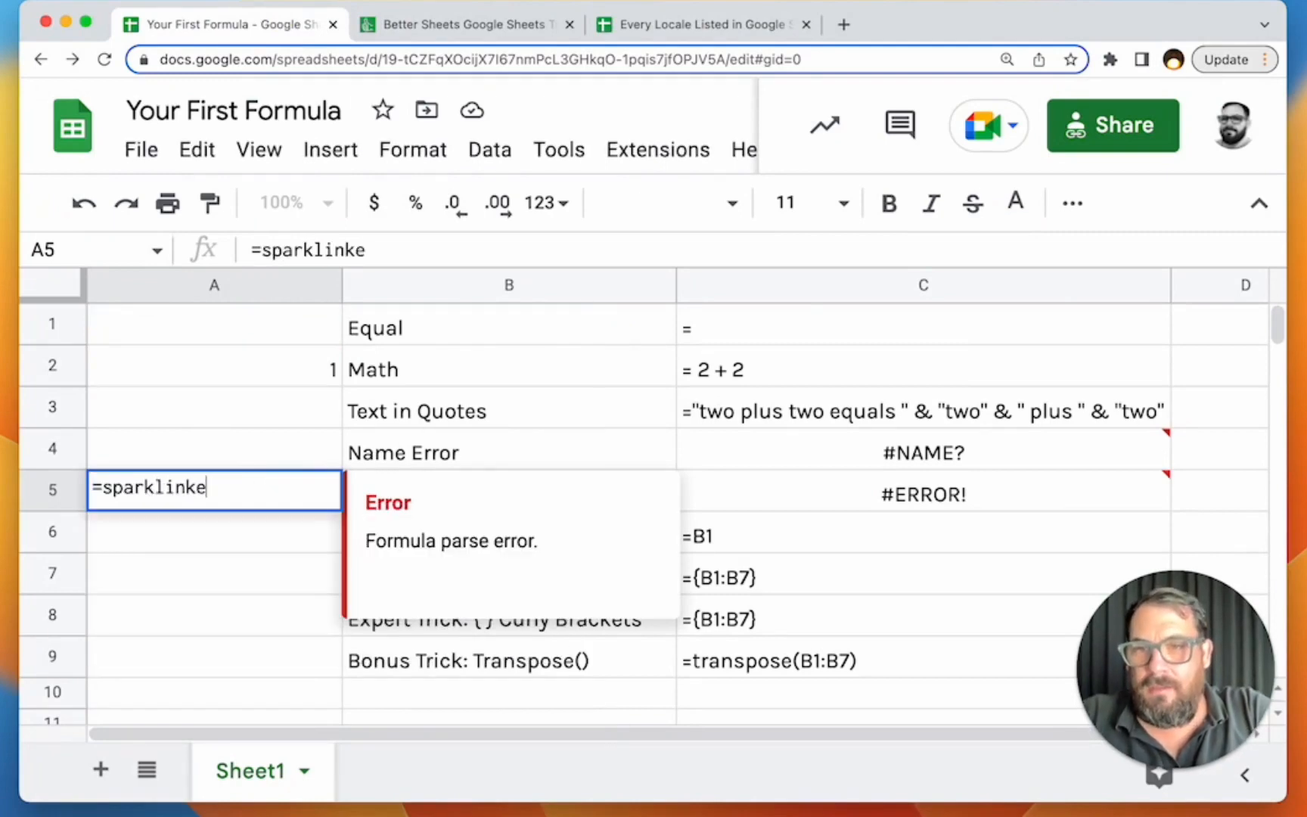
pyautogui.press('BackSpace')
pyautogui.write('(')
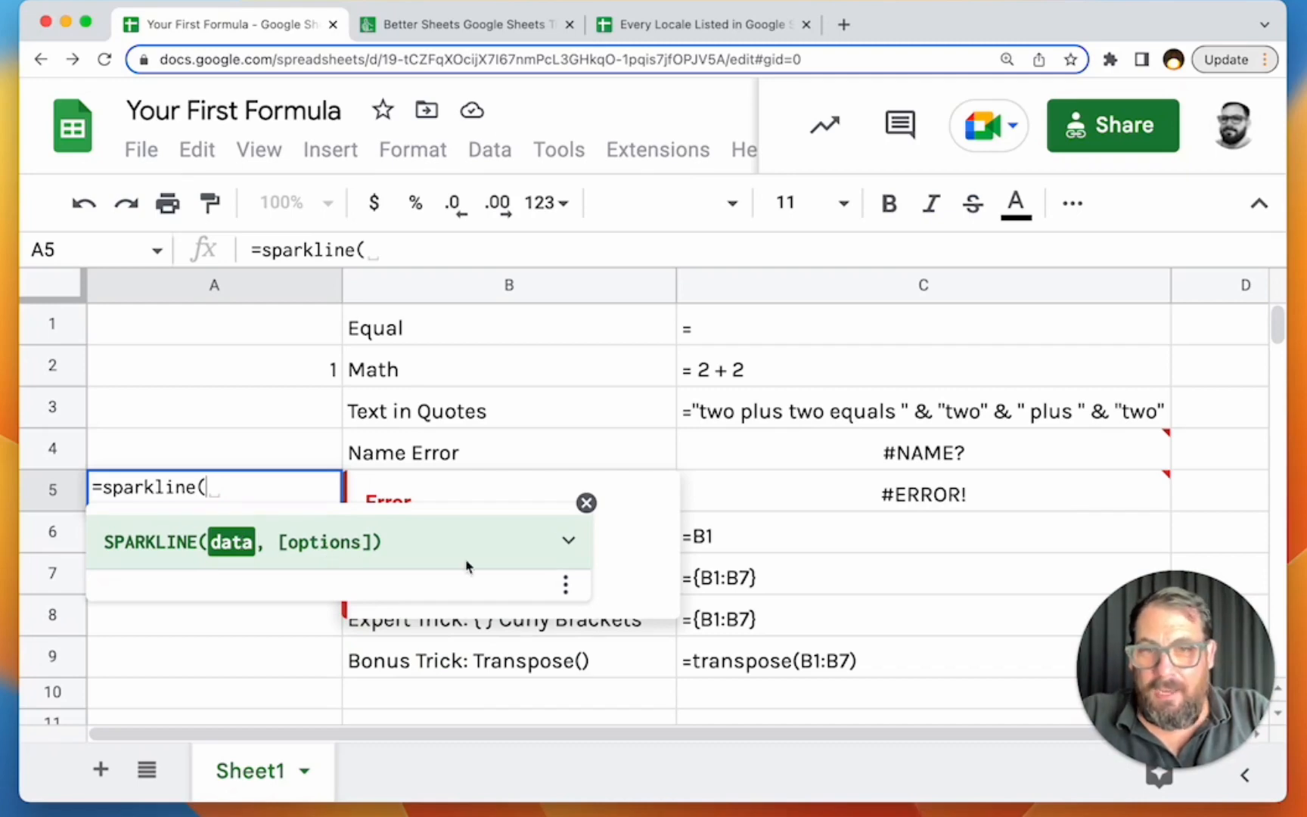
# - Expand the SPARKLINE help to examine the {"charttype","bar";"max",50} options in its example, and discard the A5 entry
pyautogui.click(563, 588)
pyautogui.click(563, 587)
pyautogui.click(560, 556)
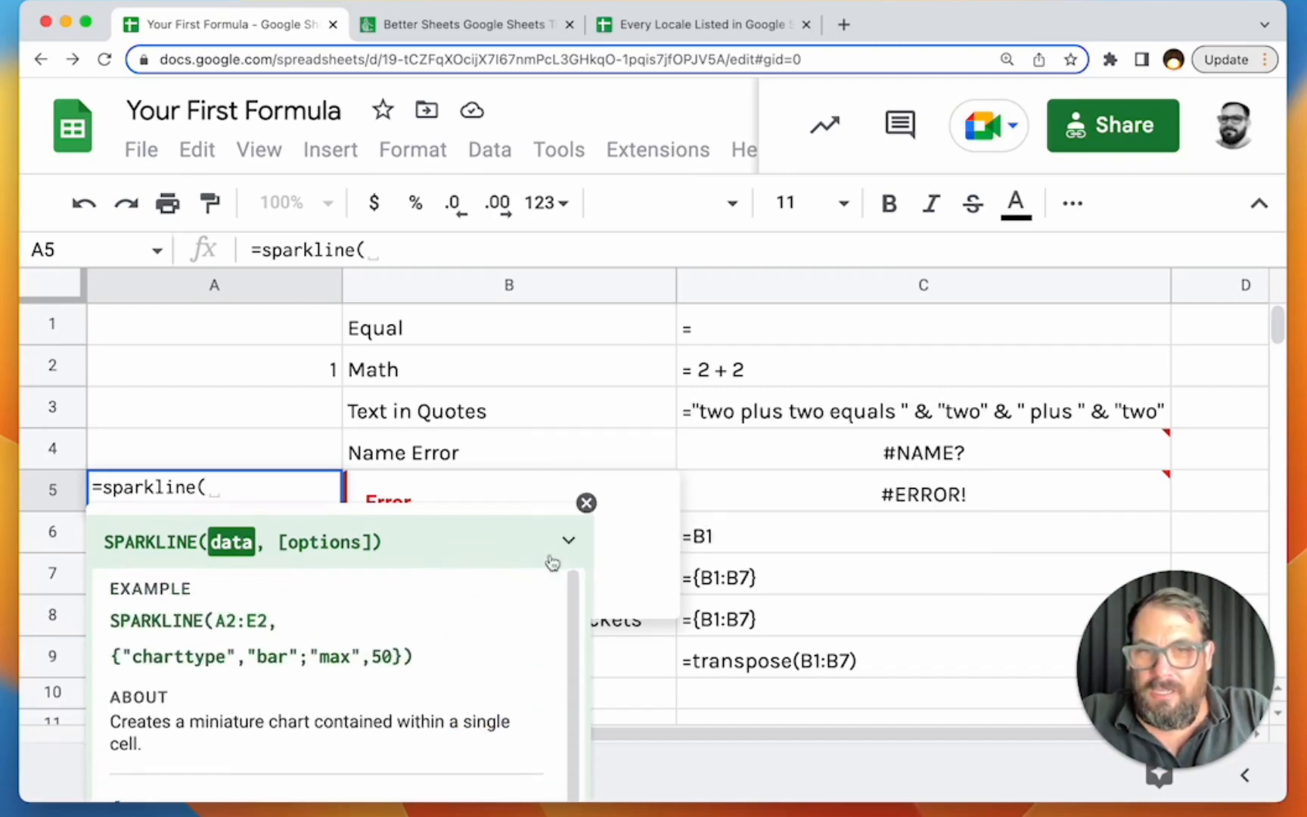
pyautogui.moveTo(112, 663); pyautogui.dragTo(403, 662)
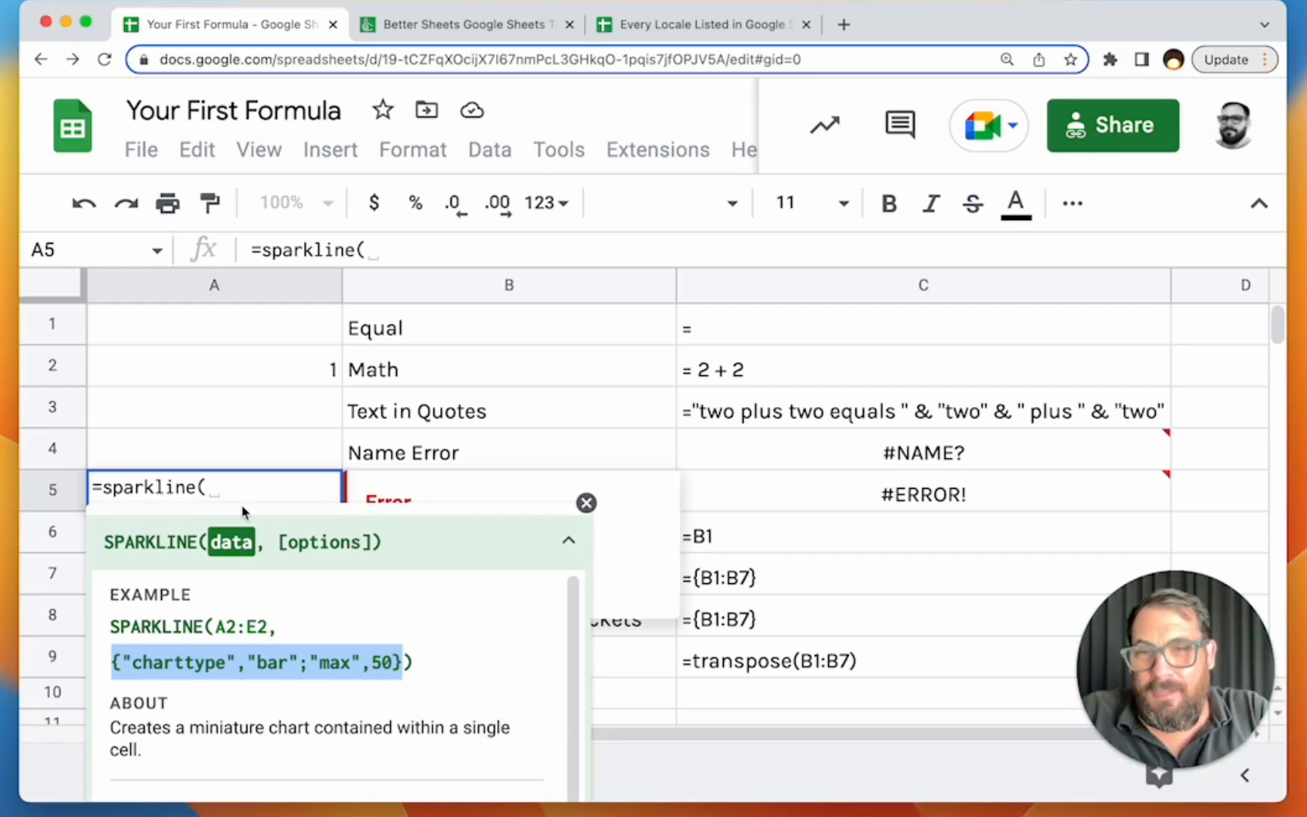
pyautogui.tripleClick(236, 485)
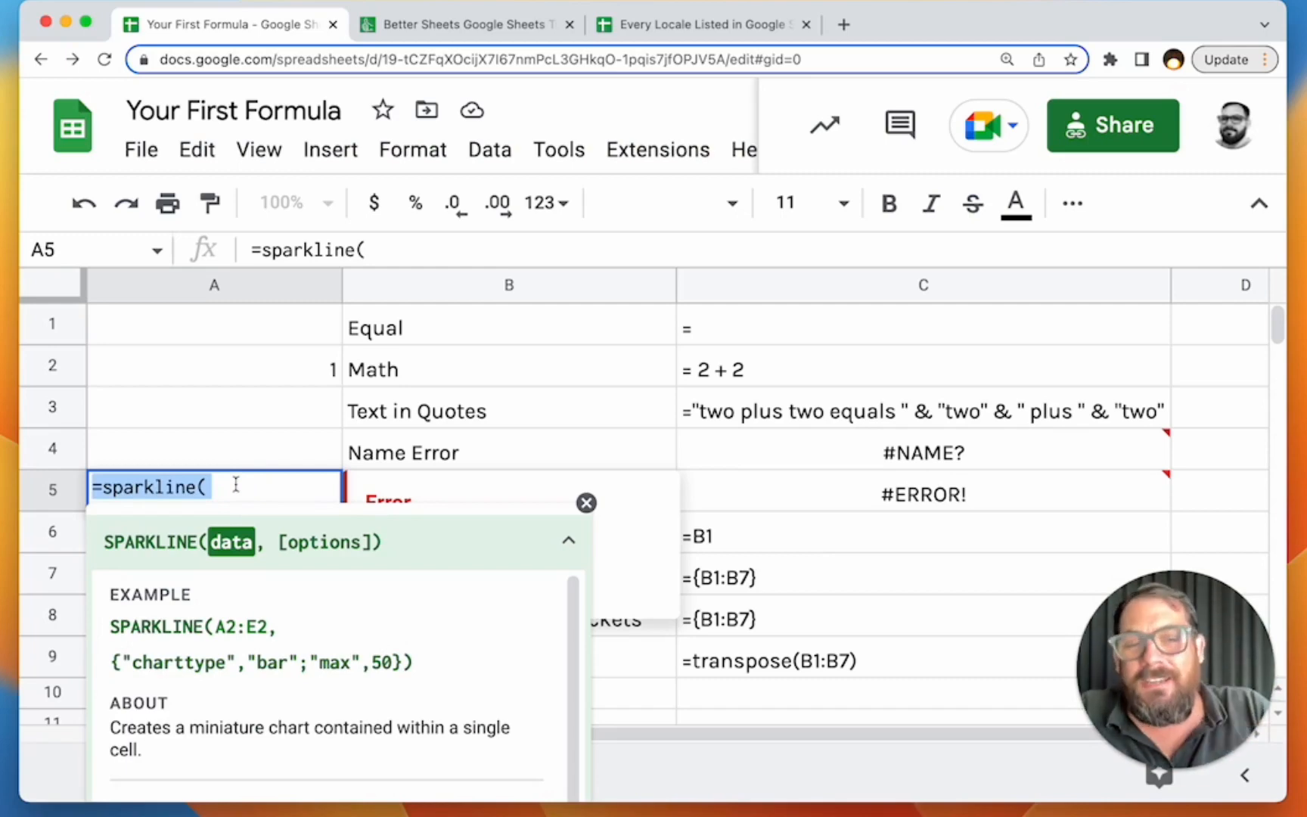
pyautogui.press('BackSpace')
pyautogui.press('Escape')
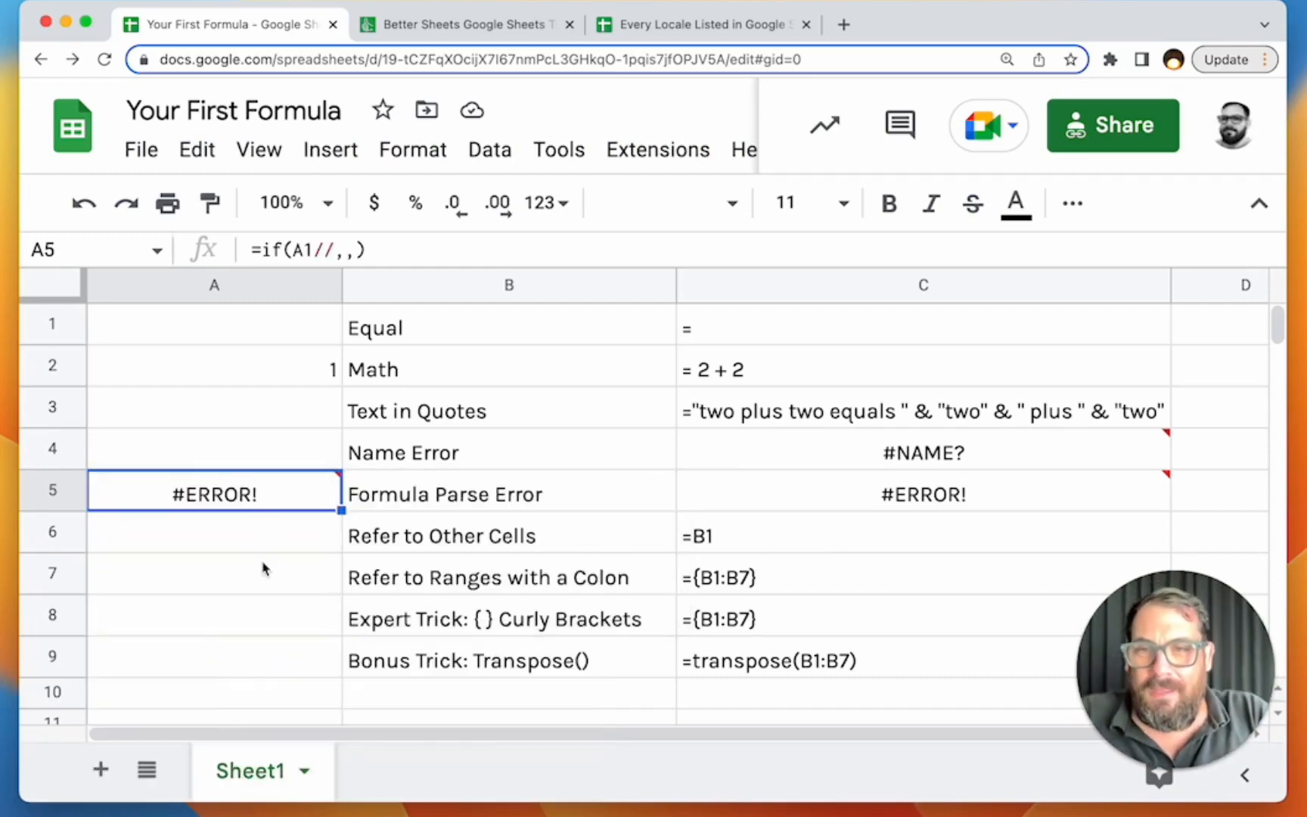
# - Clear the faulty IF formula from cell A5
pyautogui.press('Delete')
pyautogui.click(408, 445)
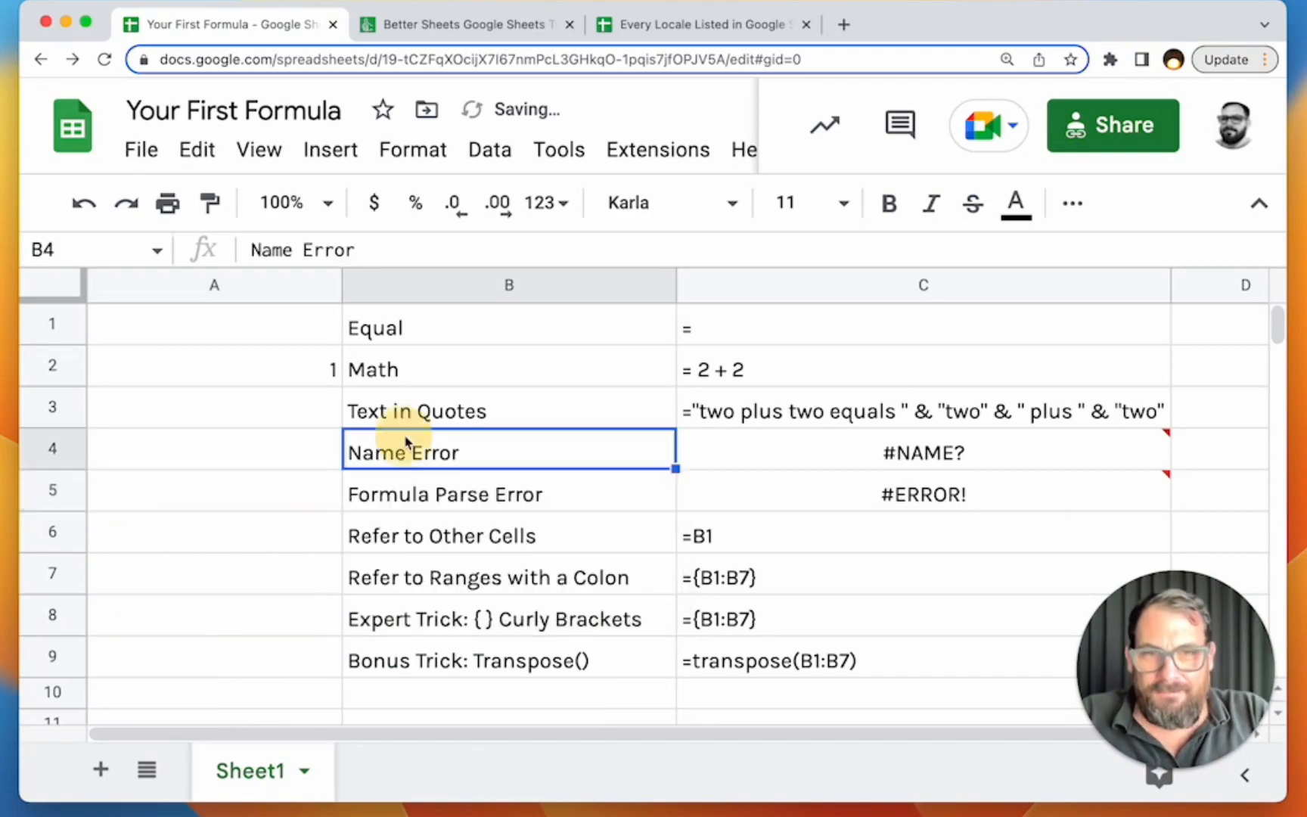
# - Enter a formula in A6 that joins cells B1 and B2 with a space between them, =B1&" "&B2
pyautogui.click(308, 545)
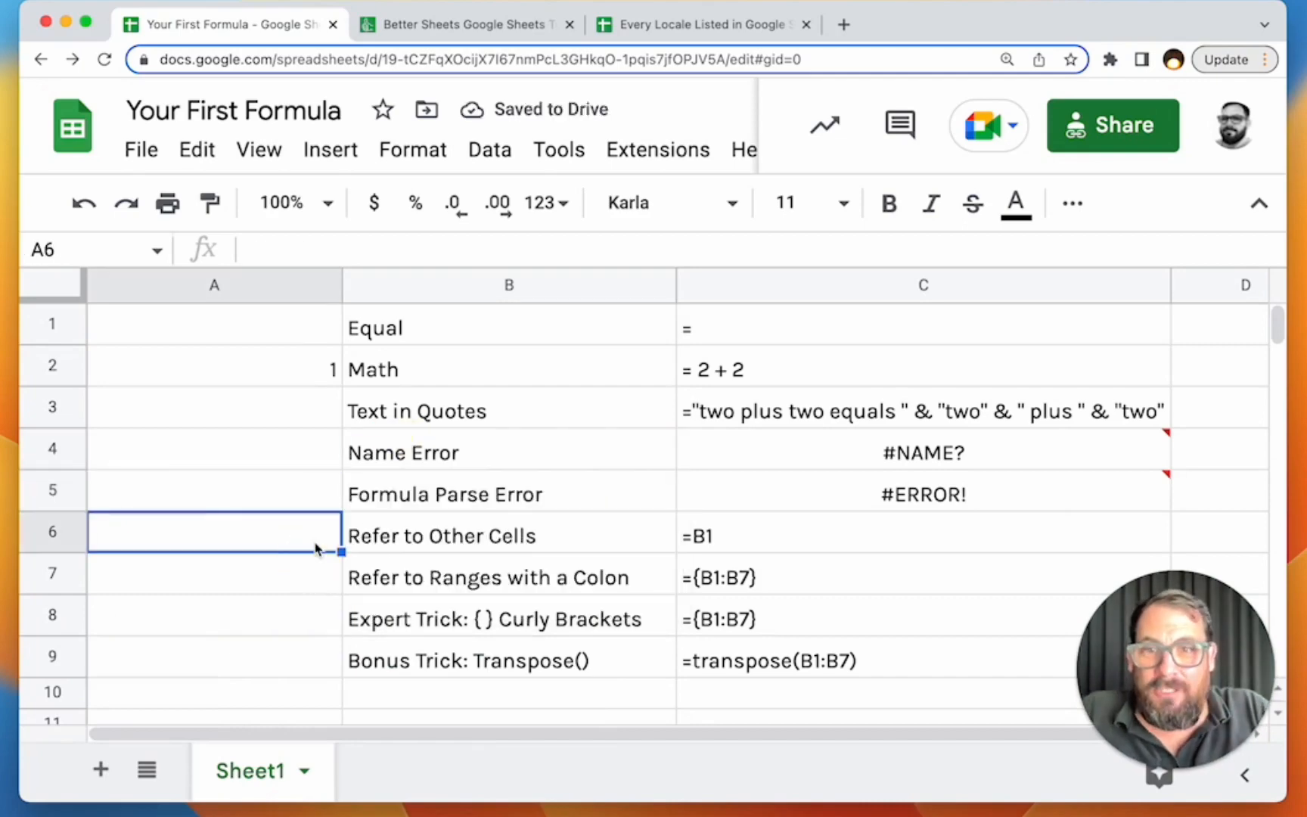
pyautogui.write('=')
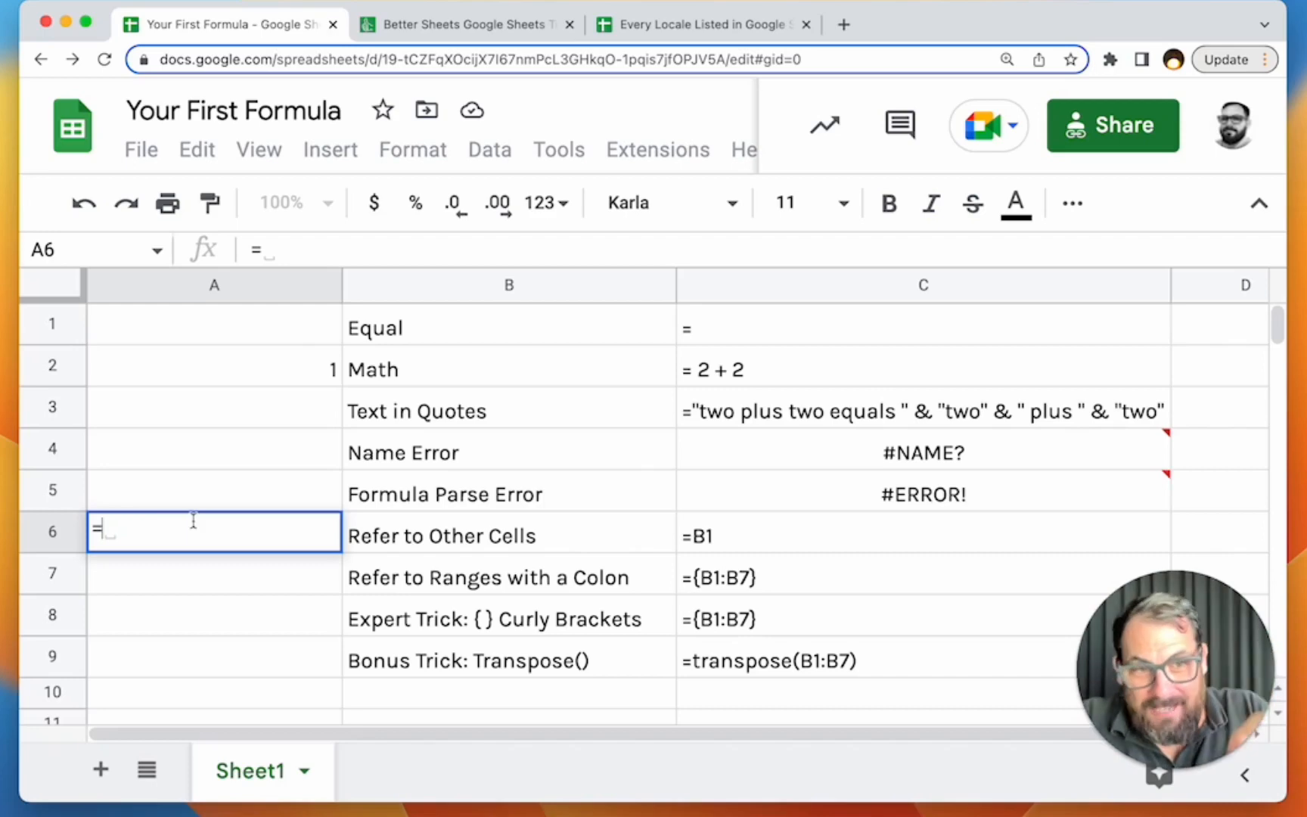
pyautogui.click(395, 339)
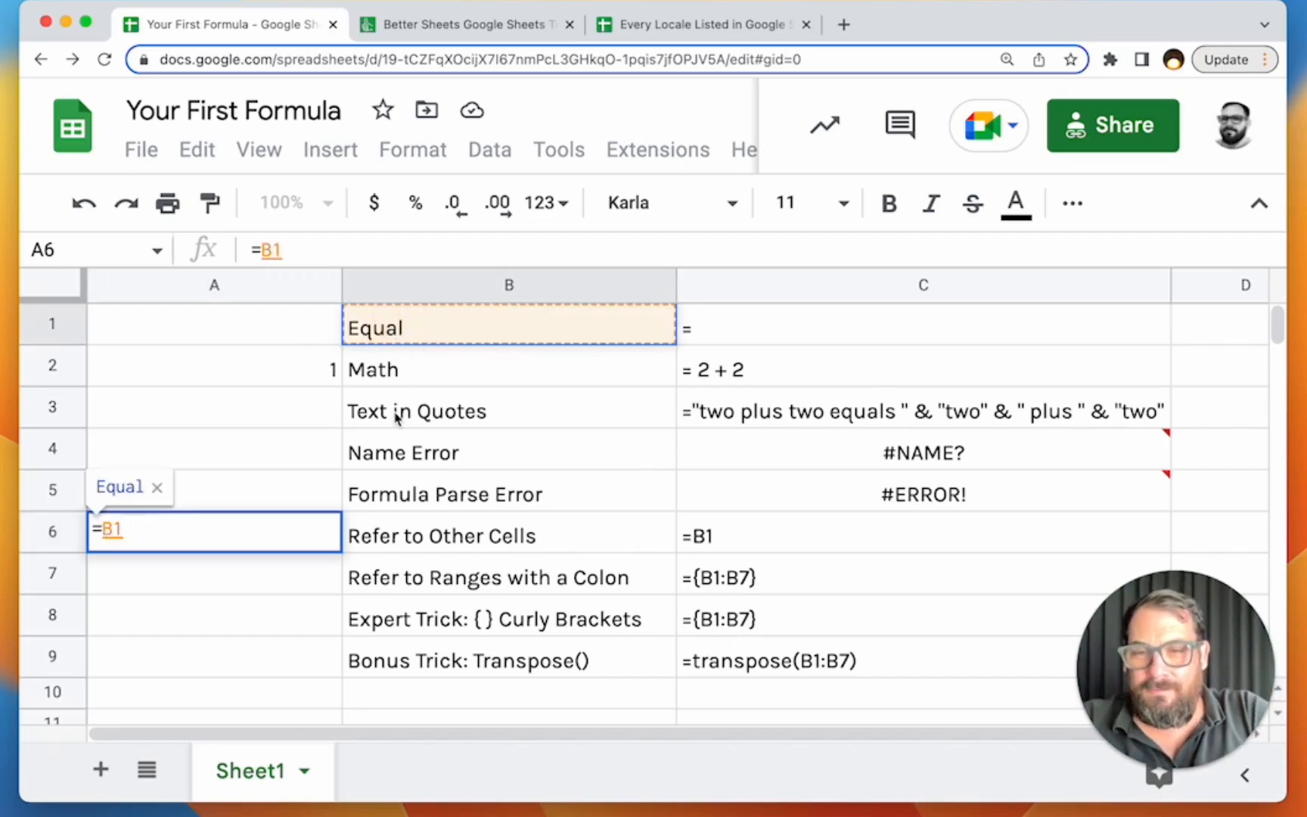
pyautogui.write('&')
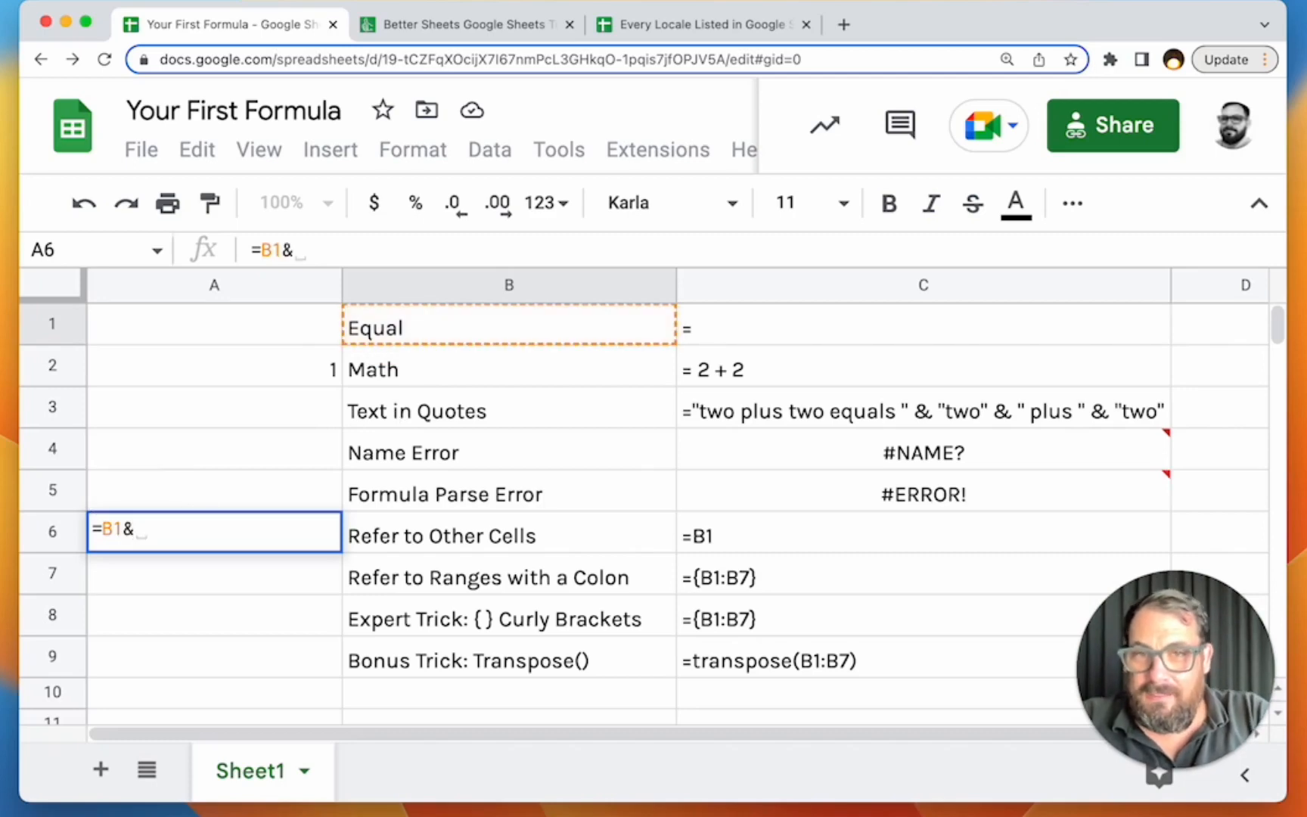
pyautogui.write('" "&')
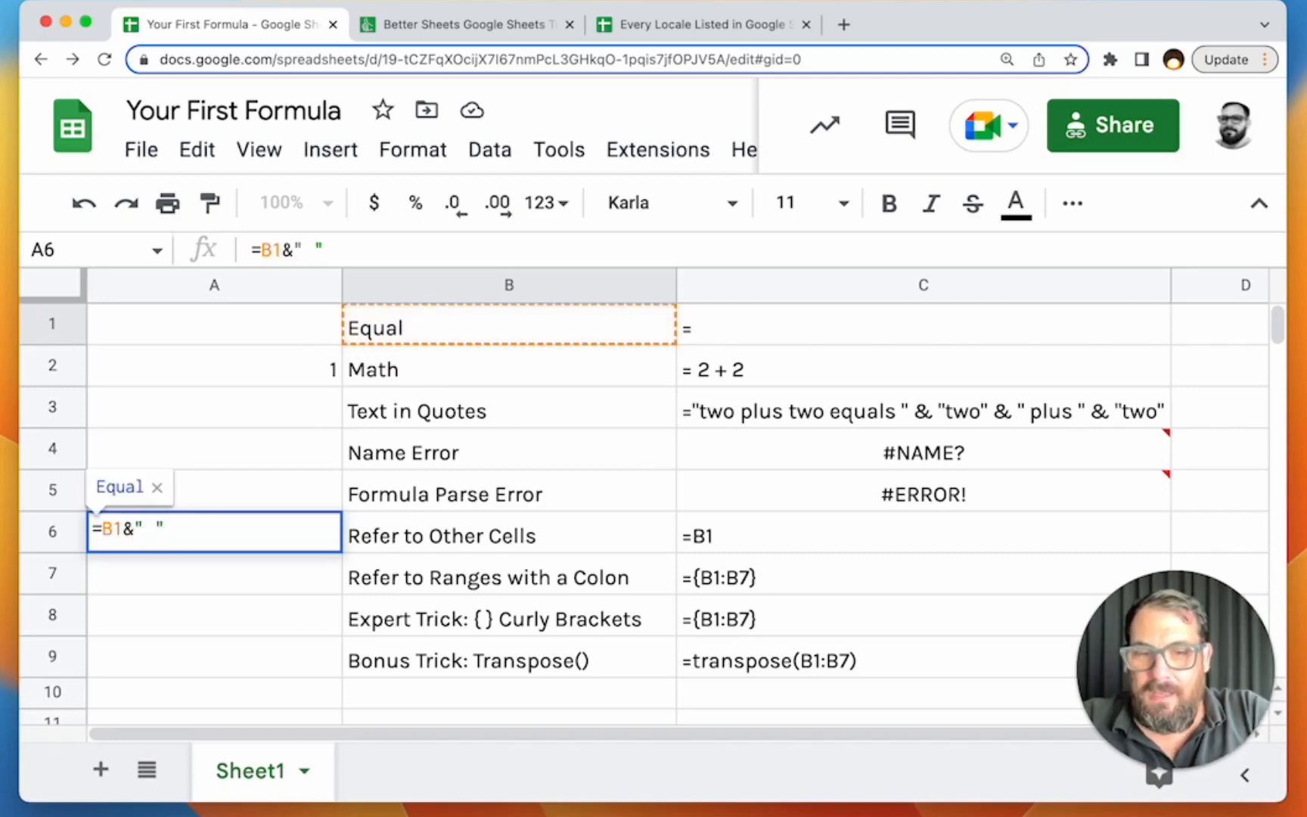
pyautogui.click(571, 368)
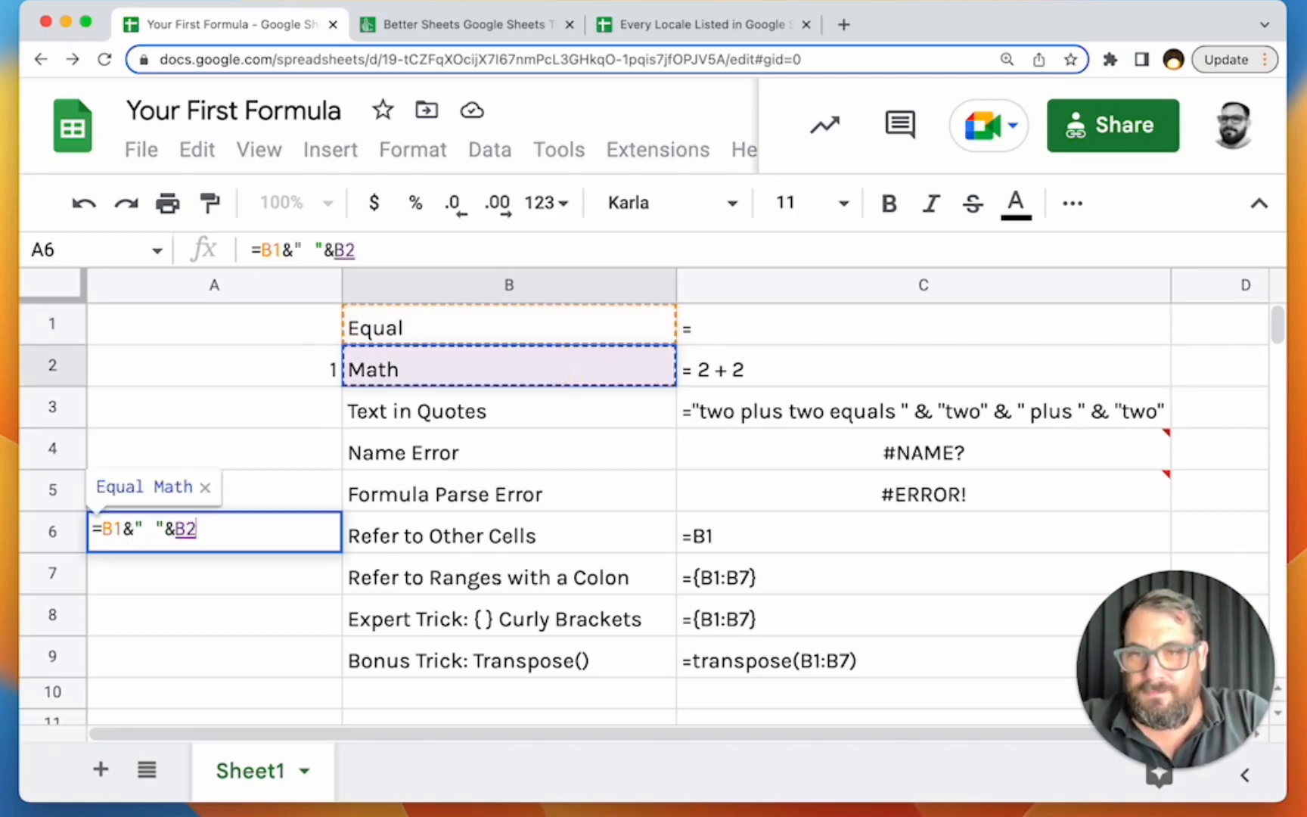
pyautogui.press('Return')
pyautogui.press('Up')
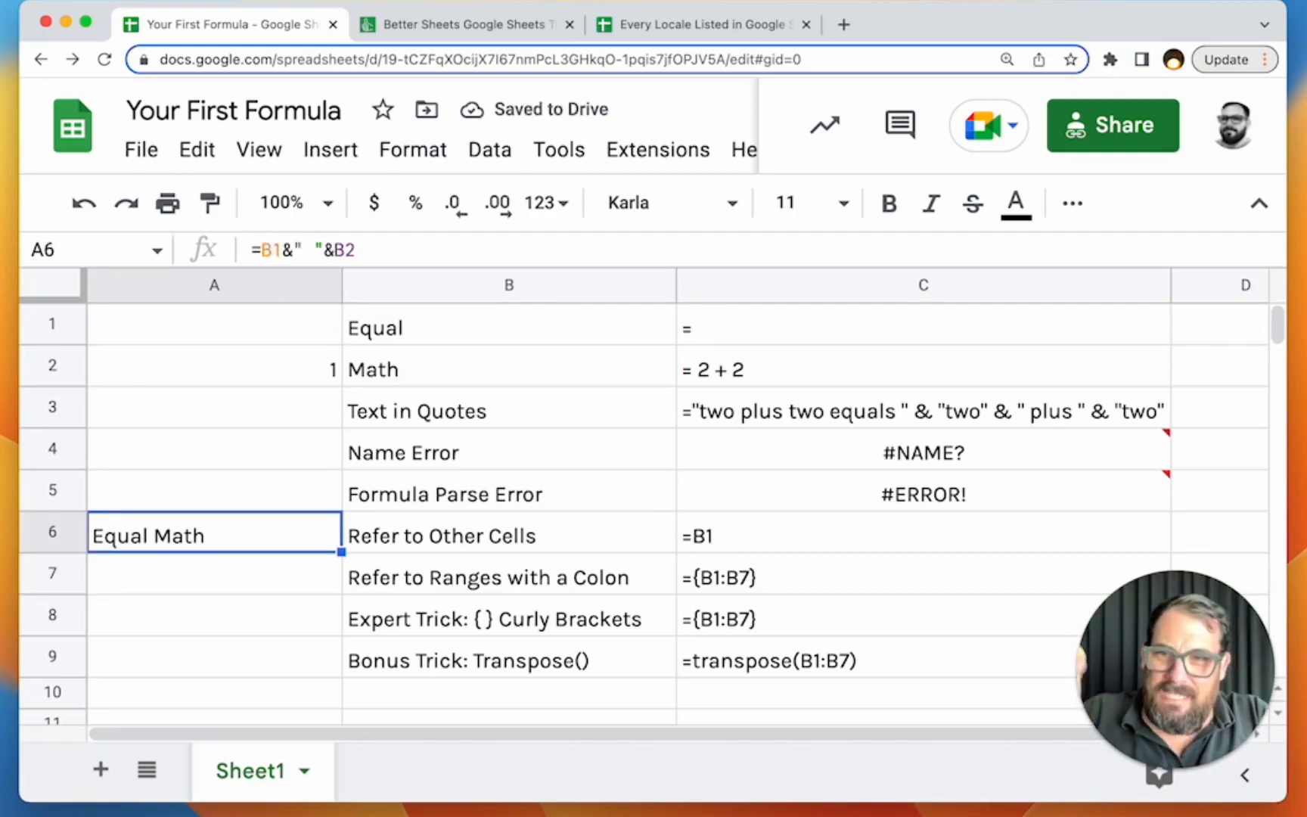
# - Replace the text in cell B1 with "Name of Equals"
pyautogui.press('Right')
pyautogui.press('Up')
pyautogui.press('Up')
pyautogui.press('Up')
pyautogui.press('Up')
pyautogui.press('Up')
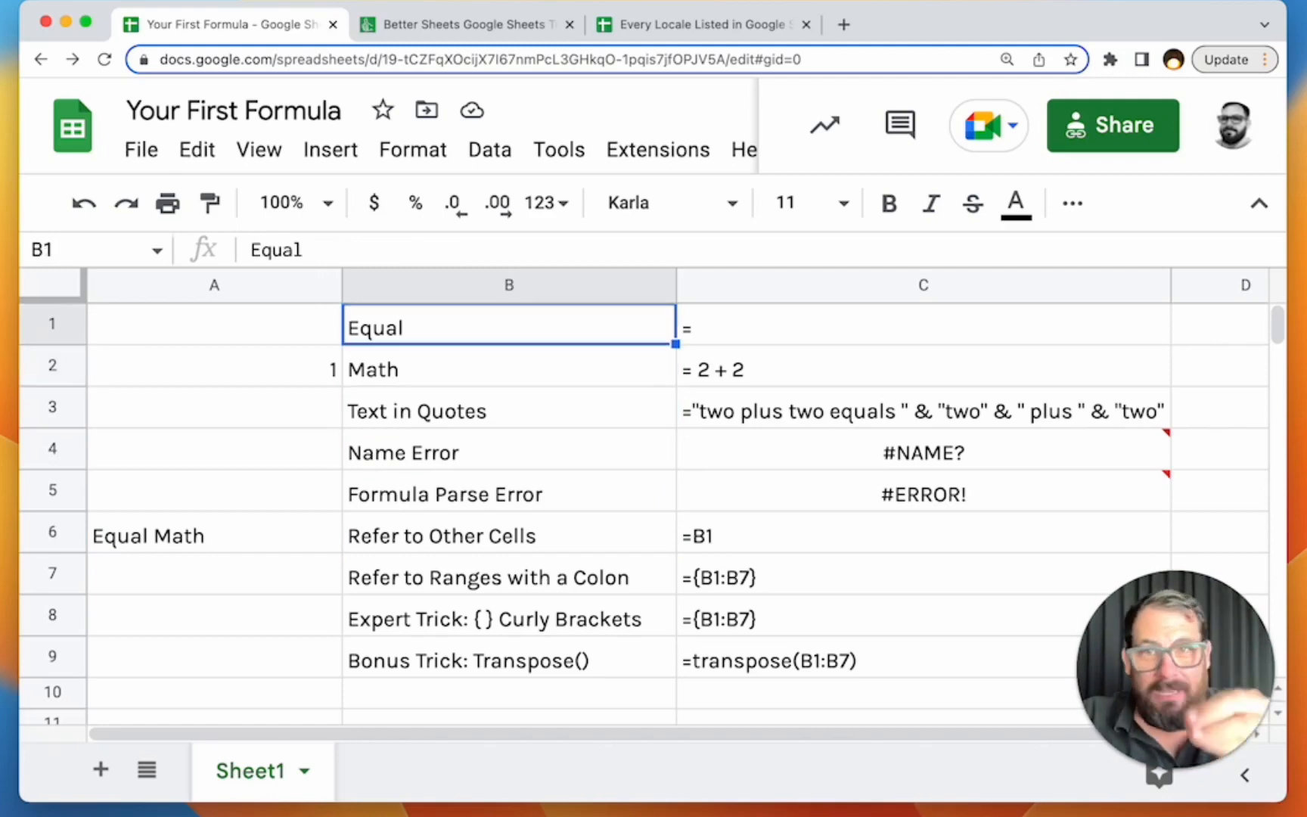
pyautogui.write('Nam')
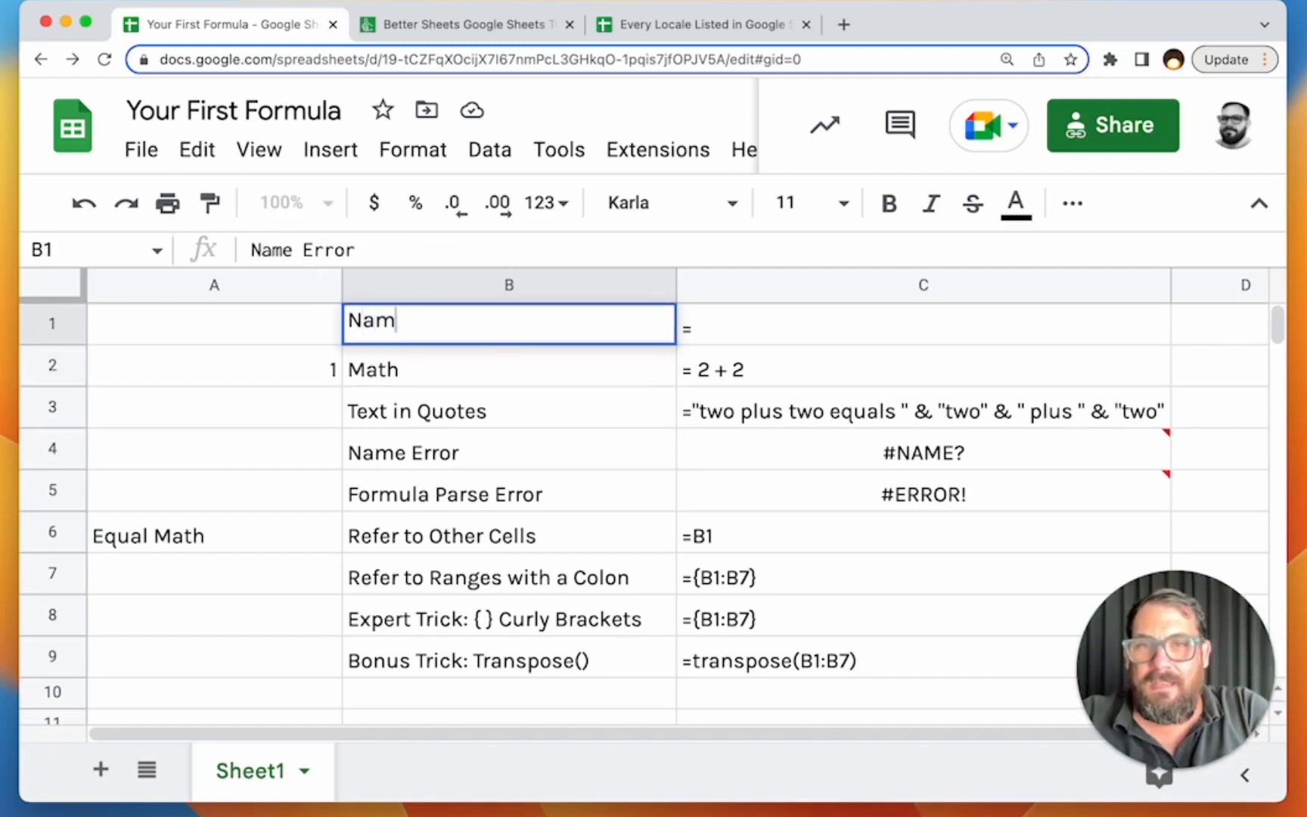
pyautogui.write('e of Equals')
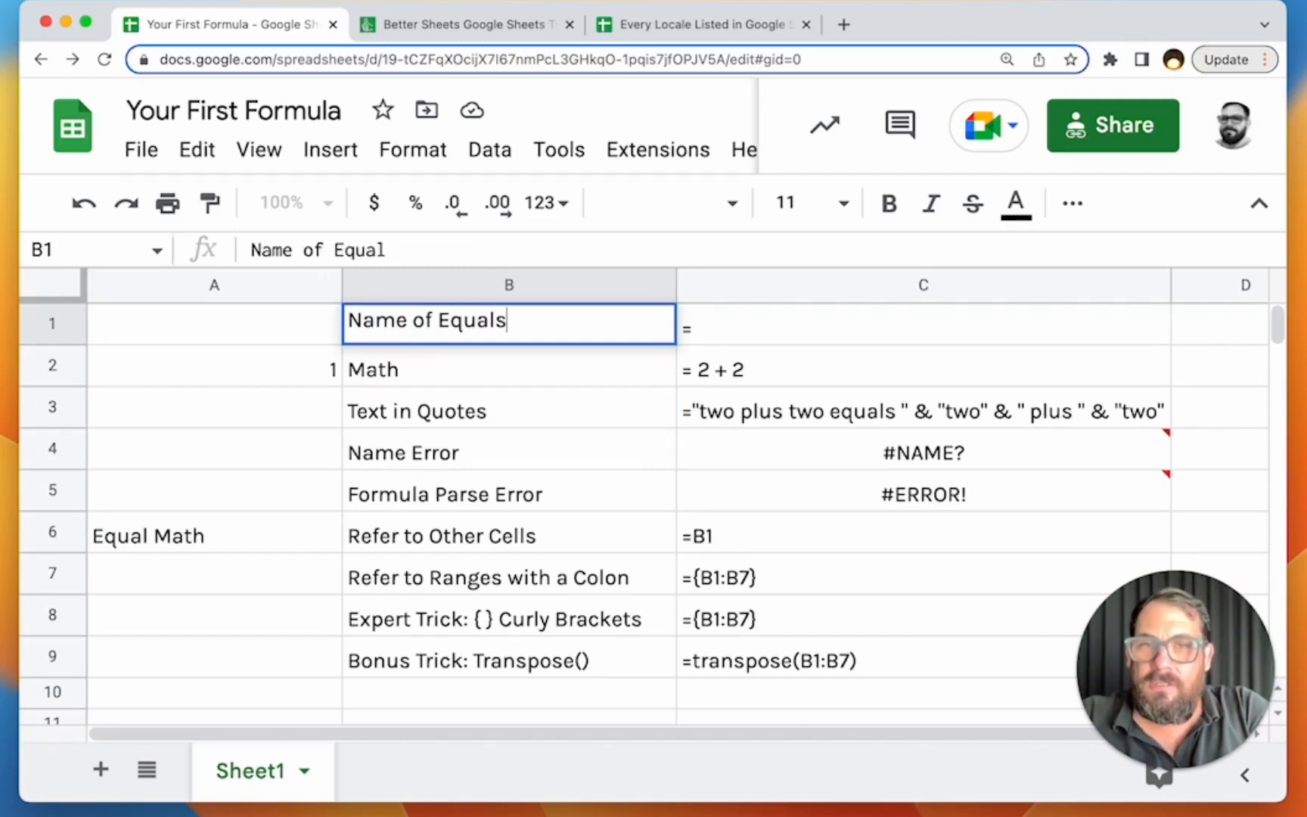
pyautogui.press('Return')
# - Open the formula in A6 and highlight its =B1 part to examine the reference
pyautogui.click(258, 537)
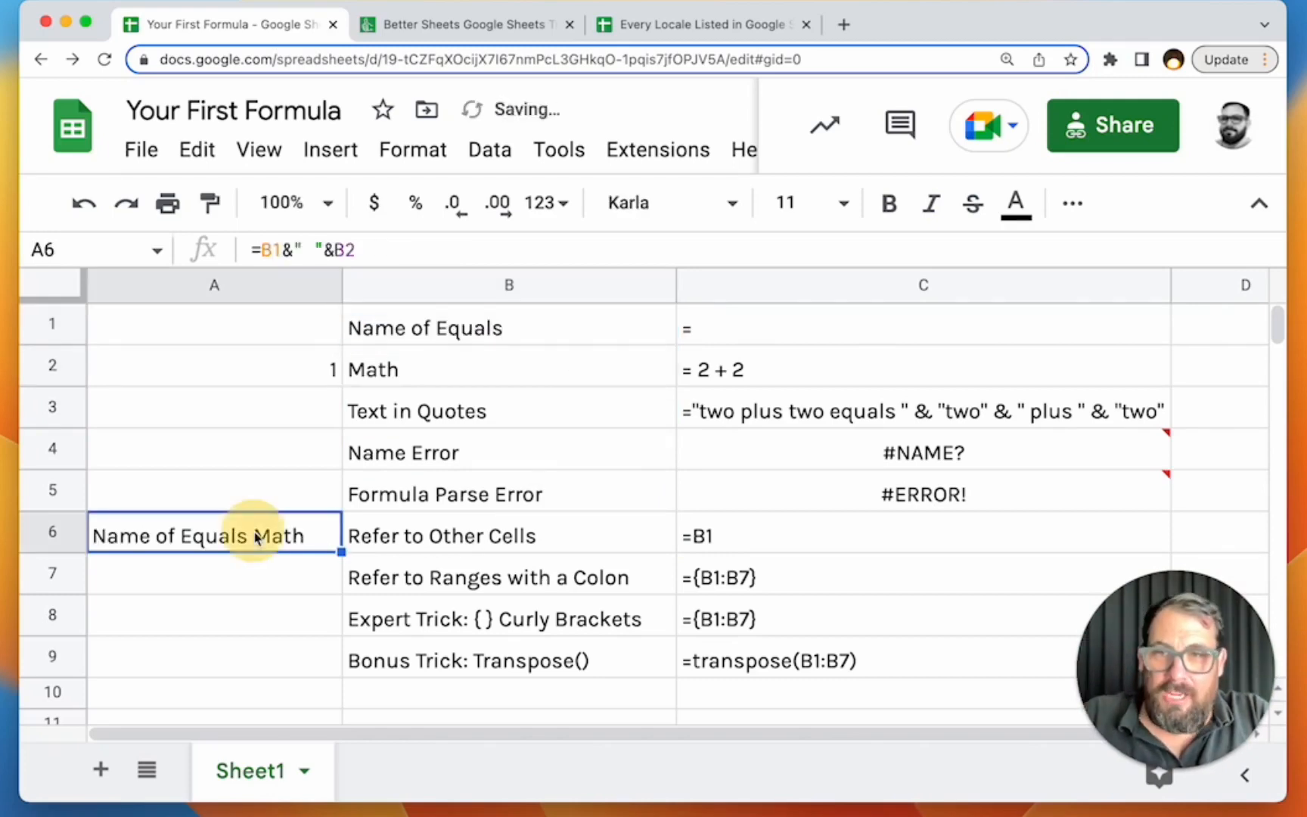
pyautogui.doubleClick(268, 534)
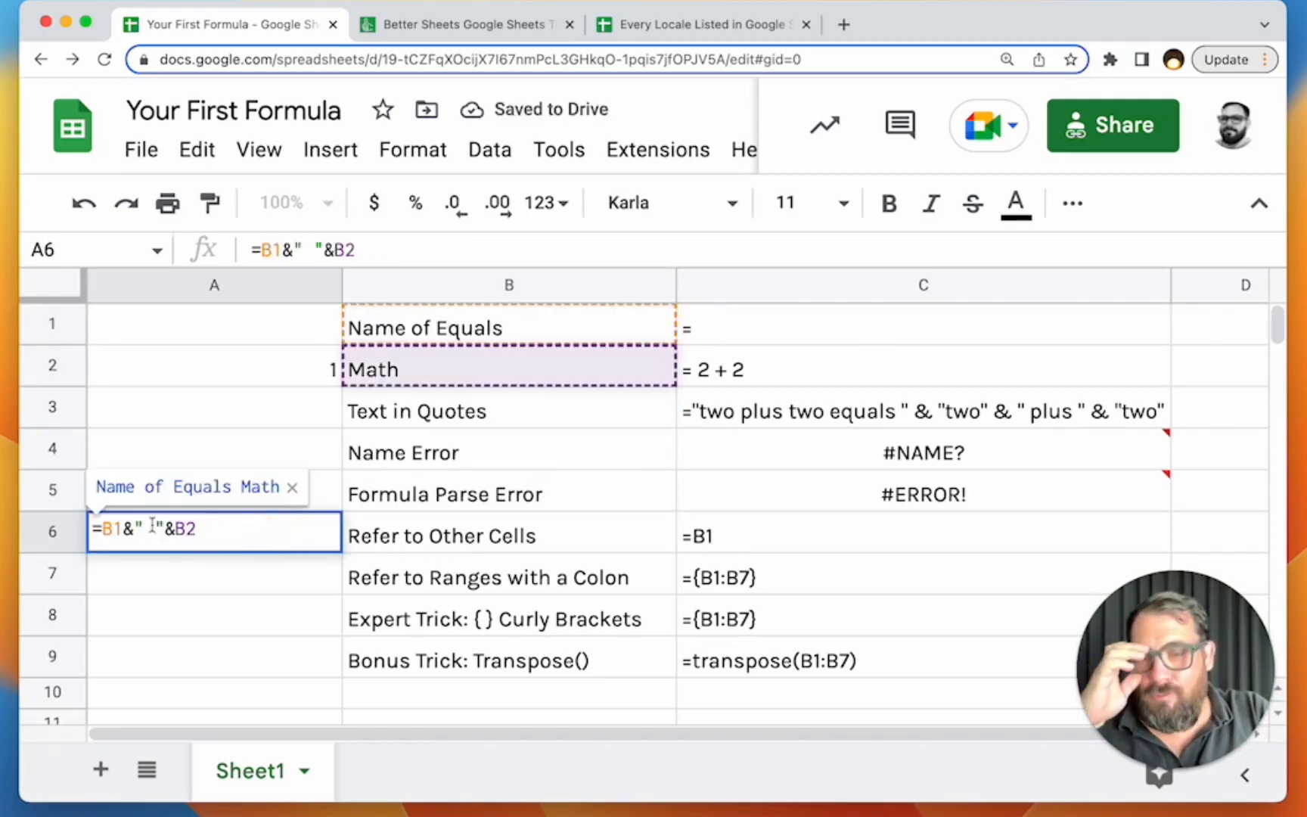
pyautogui.click(118, 530)
pyautogui.moveTo(117, 529); pyautogui.dragTo(96, 530)
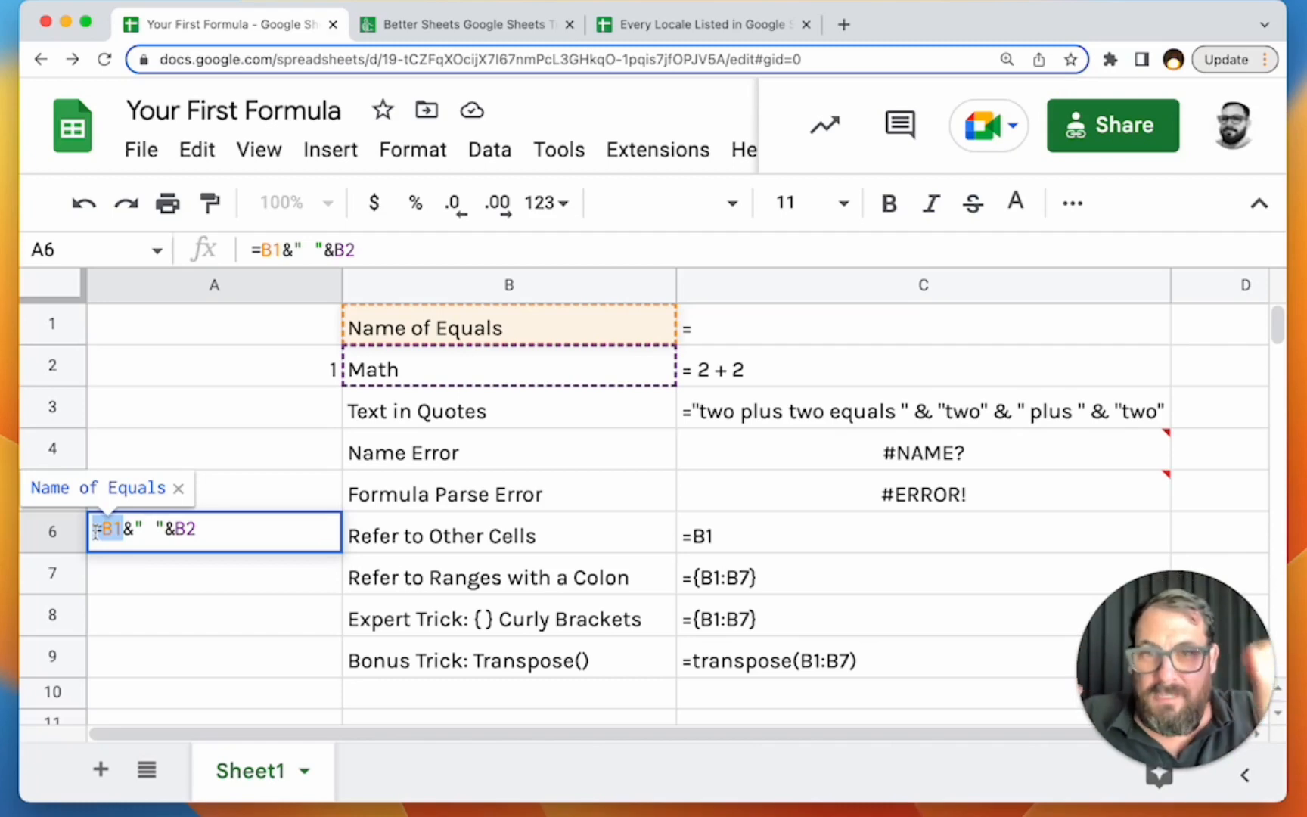
# - Replace the text in cell B1 with the number 73473427
pyautogui.click(566, 331)
pyautogui.write('73473427')
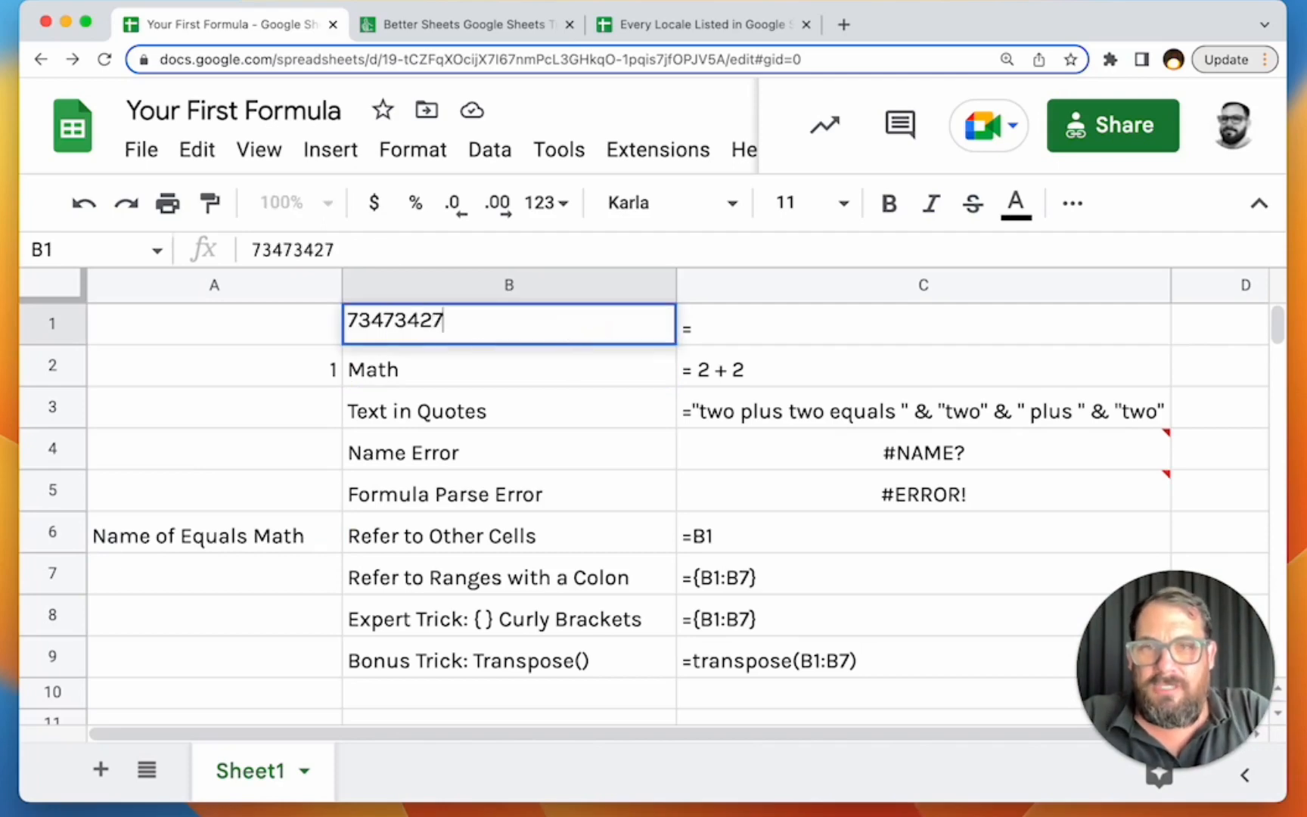
pyautogui.press('Return')
# - Replace the number in B1 with a reference to the cell below it, =B2
pyautogui.click(559, 328)
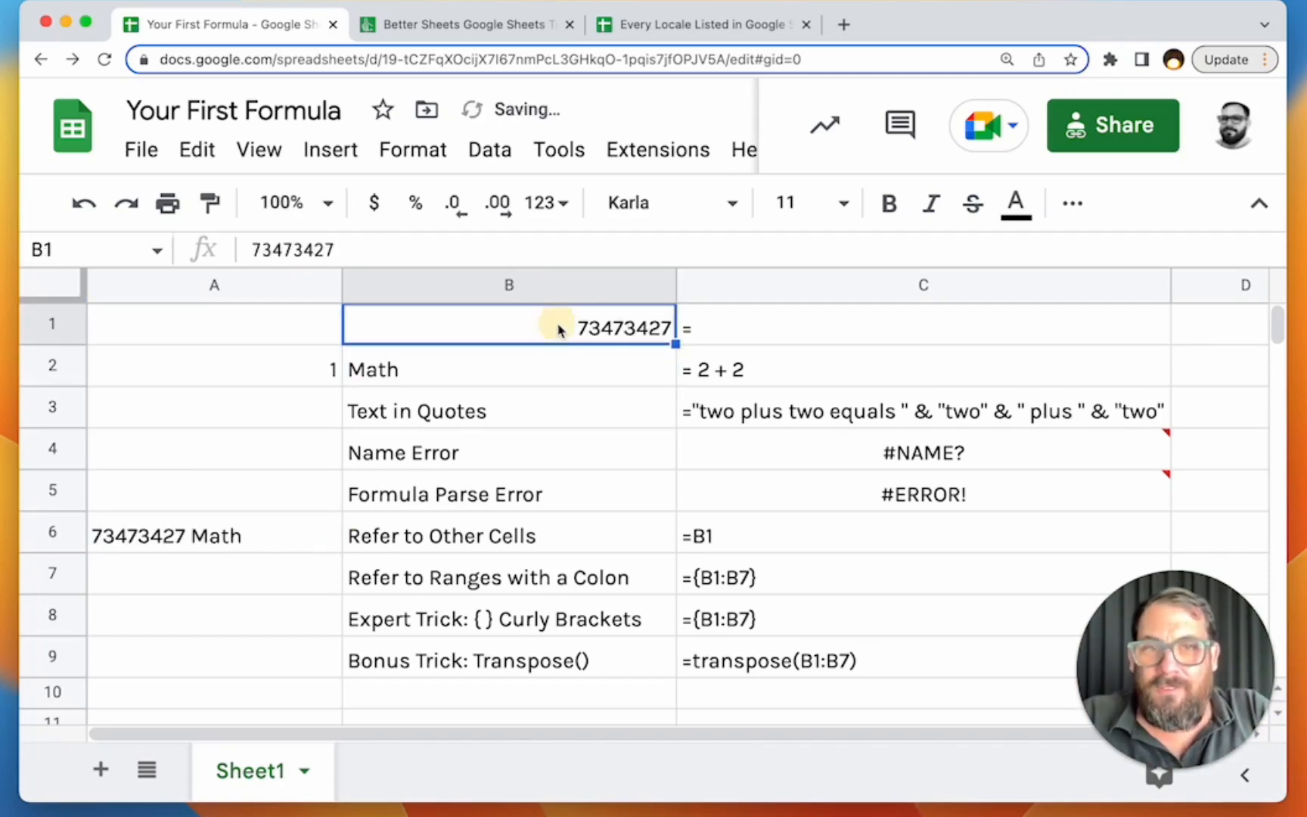
pyautogui.write('=')
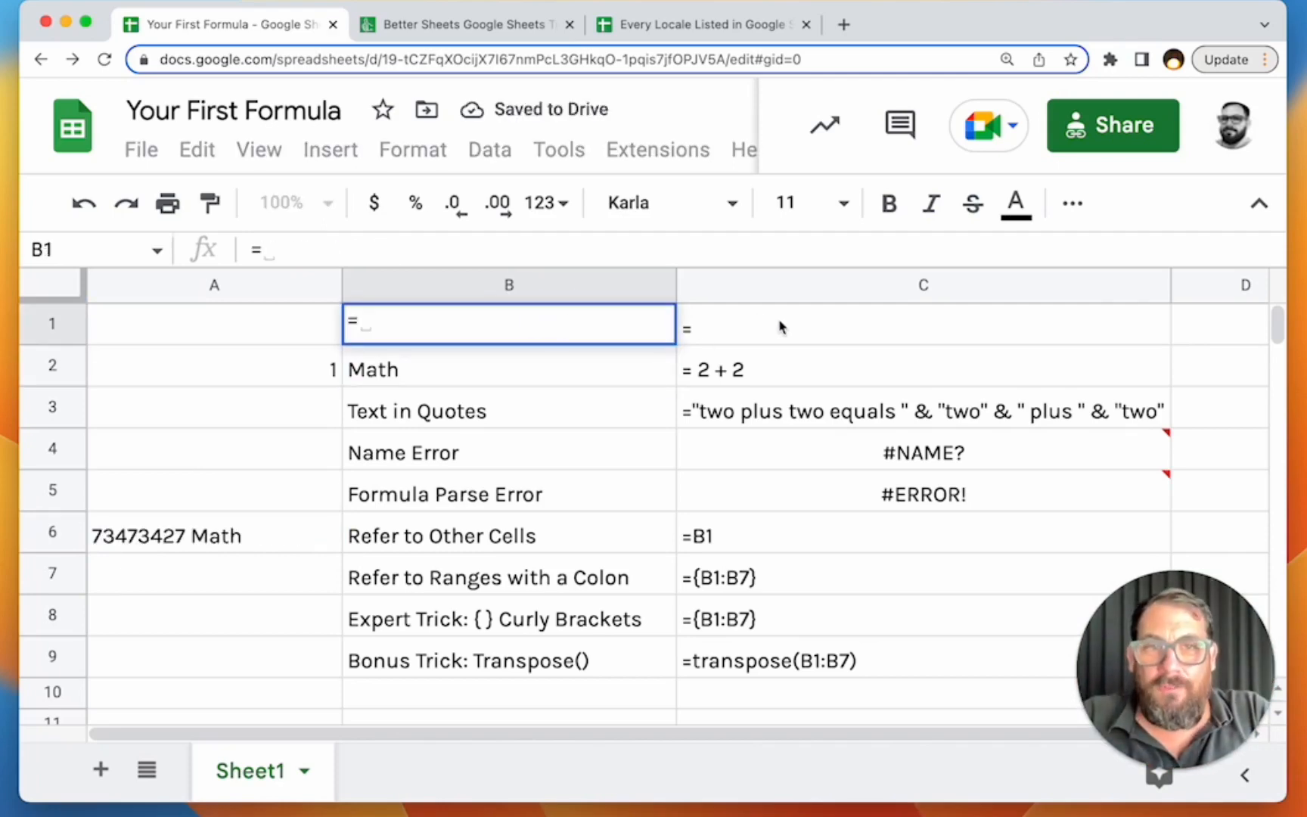
pyautogui.click(490, 391)
pyautogui.press('Return')
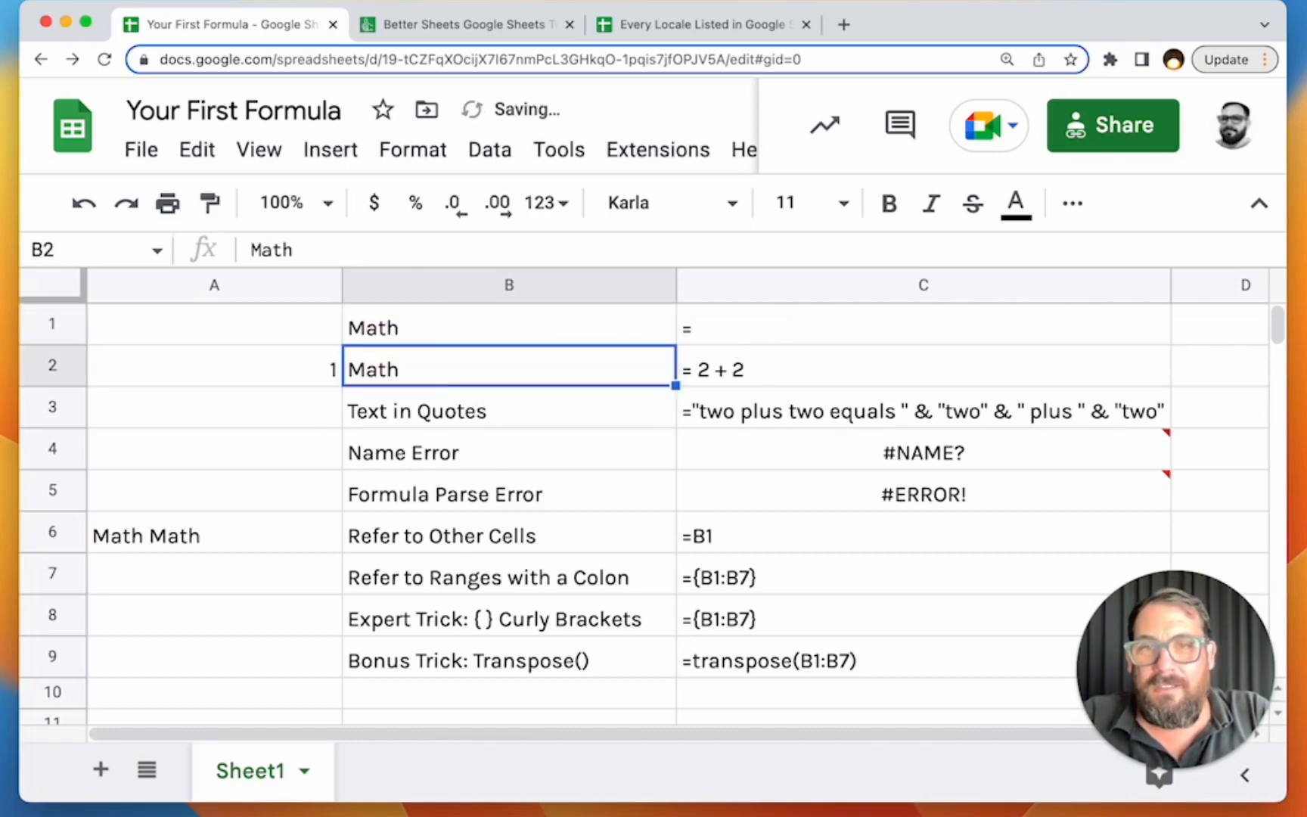
# - Set cell B1 to the plain text "Equals" and clear the joining formula from A6
pyautogui.click(430, 330)
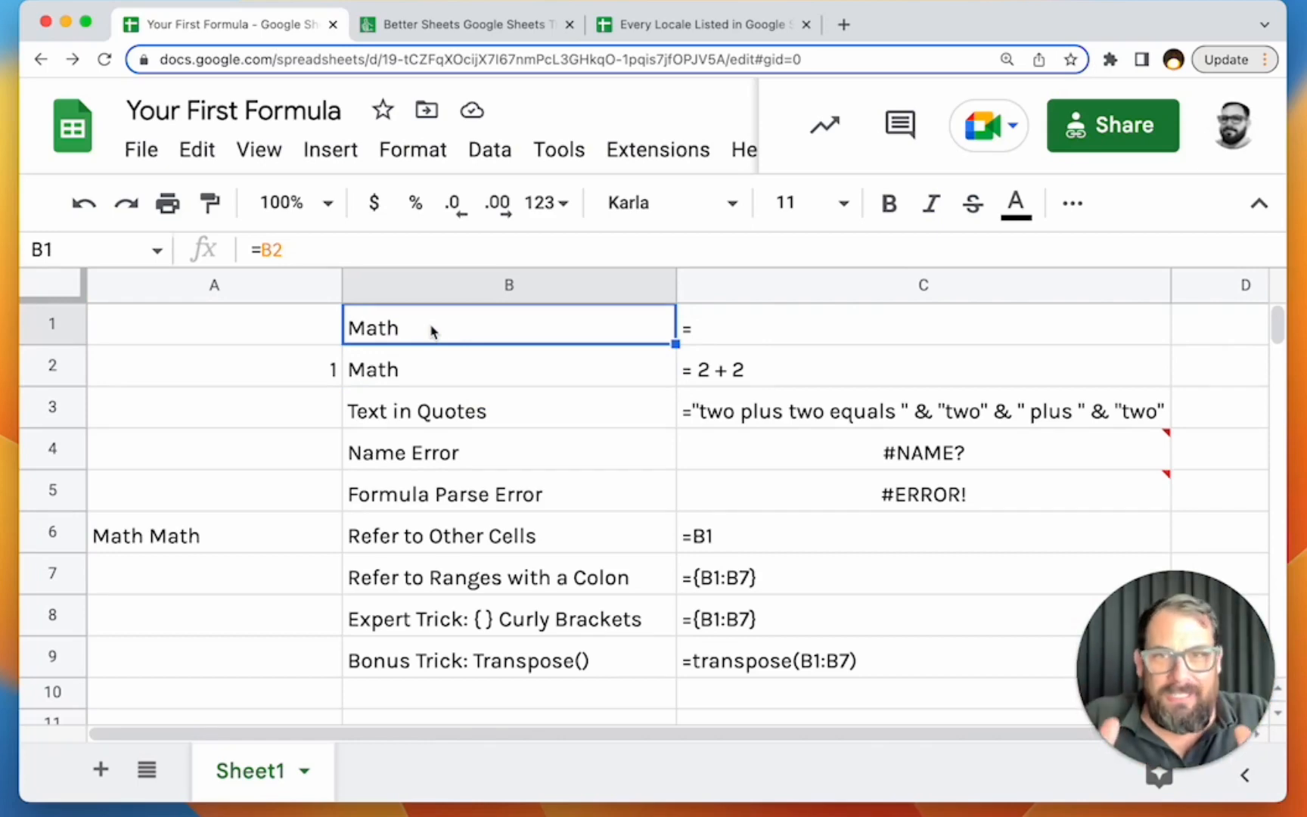
pyautogui.write('Equals')
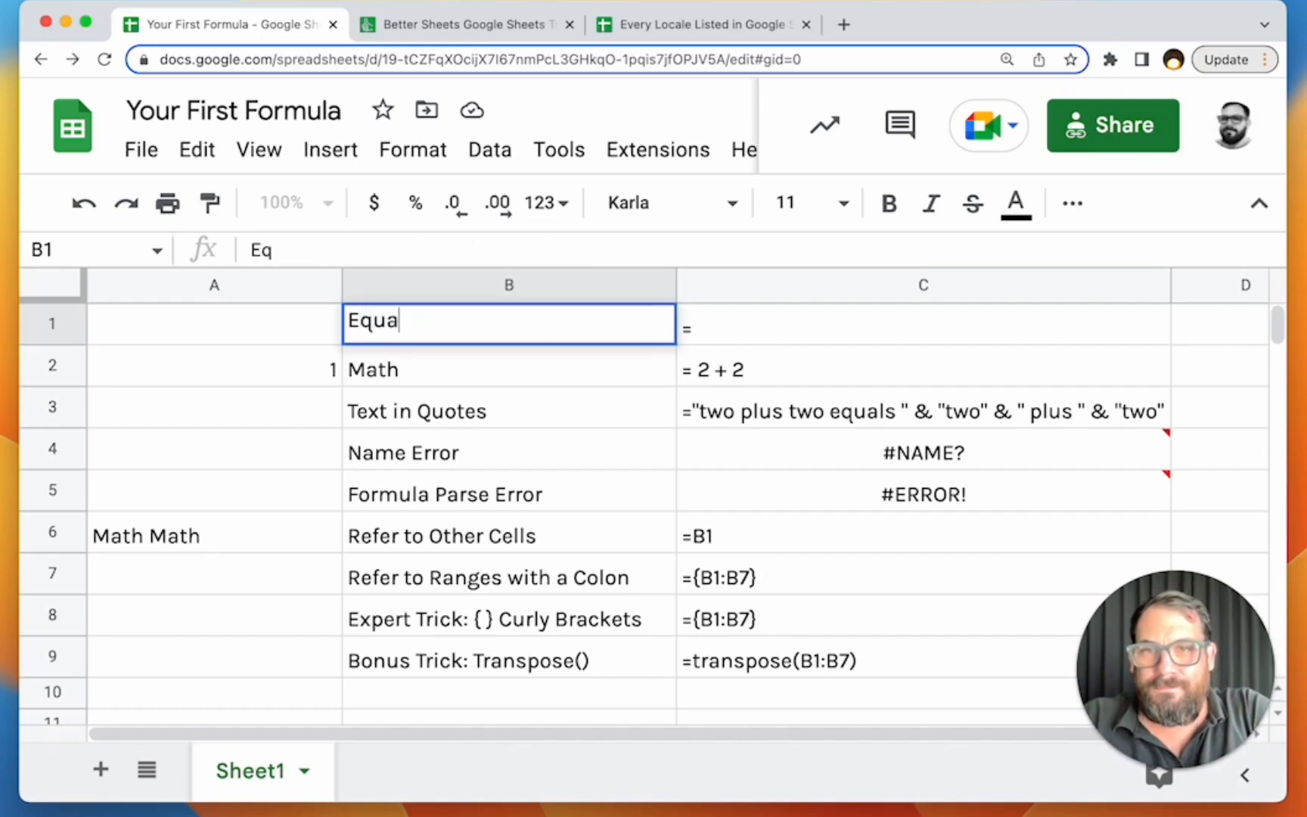
pyautogui.press('Return')
pyautogui.click(205, 529)
pyautogui.press('Delete')
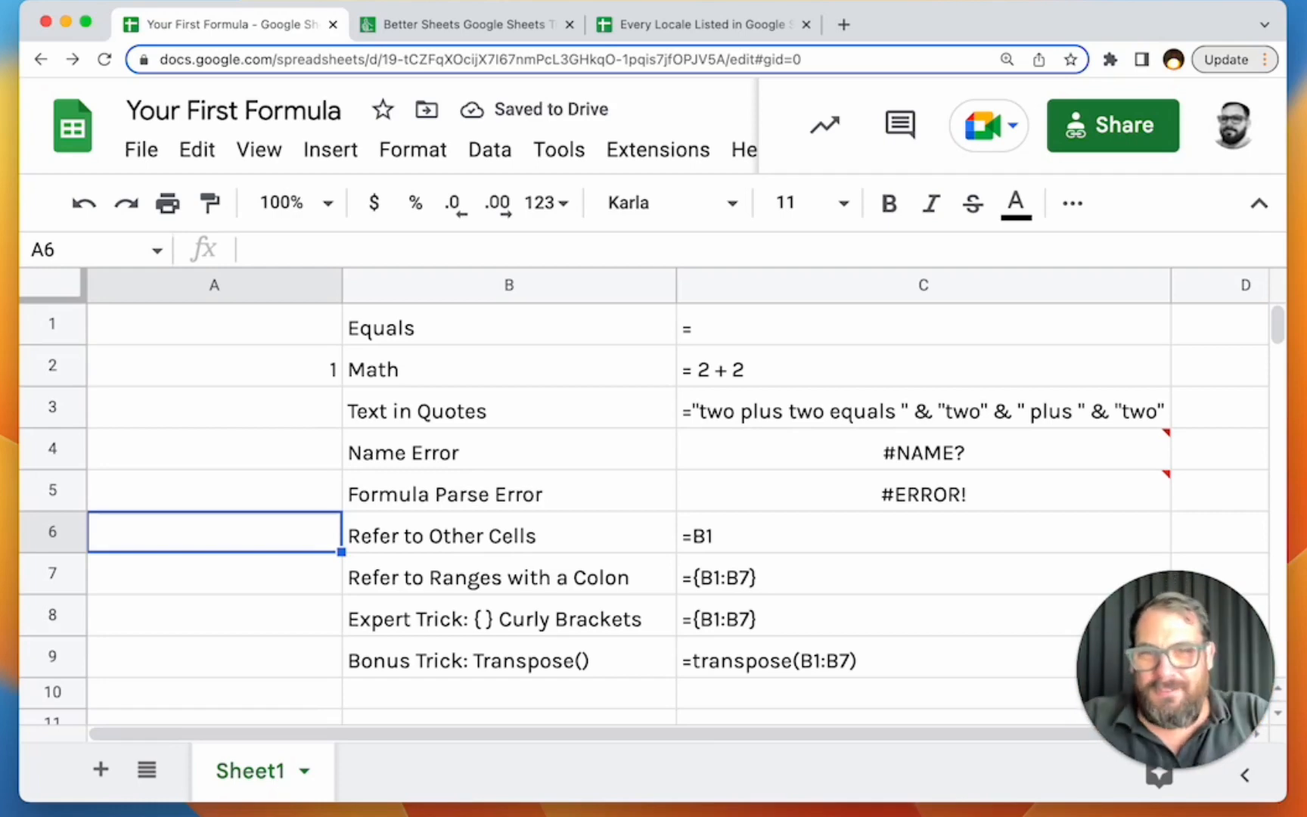
# - Write a curly-bracket formula in A7 that refers to the whole of column B, ={B:B}
pyautogui.click(274, 573)
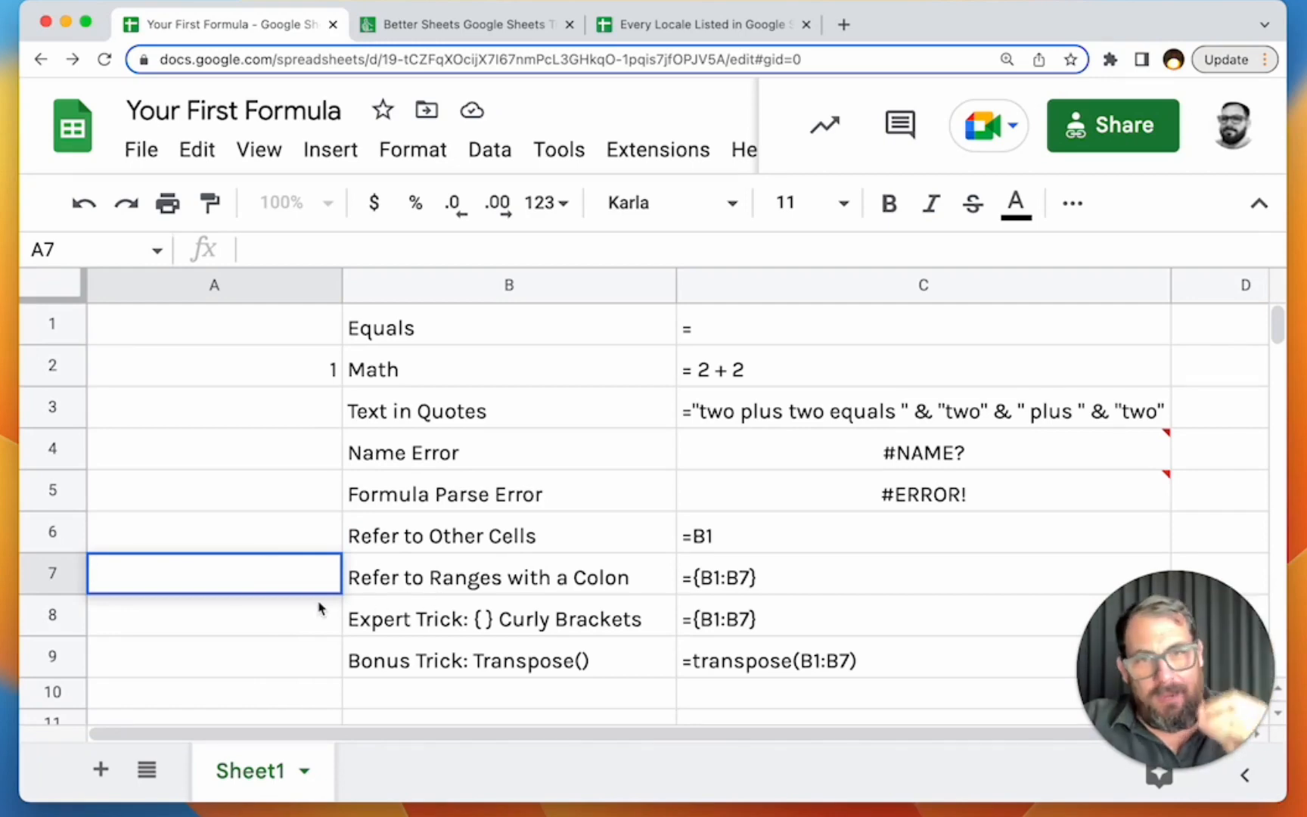
pyautogui.write('=')
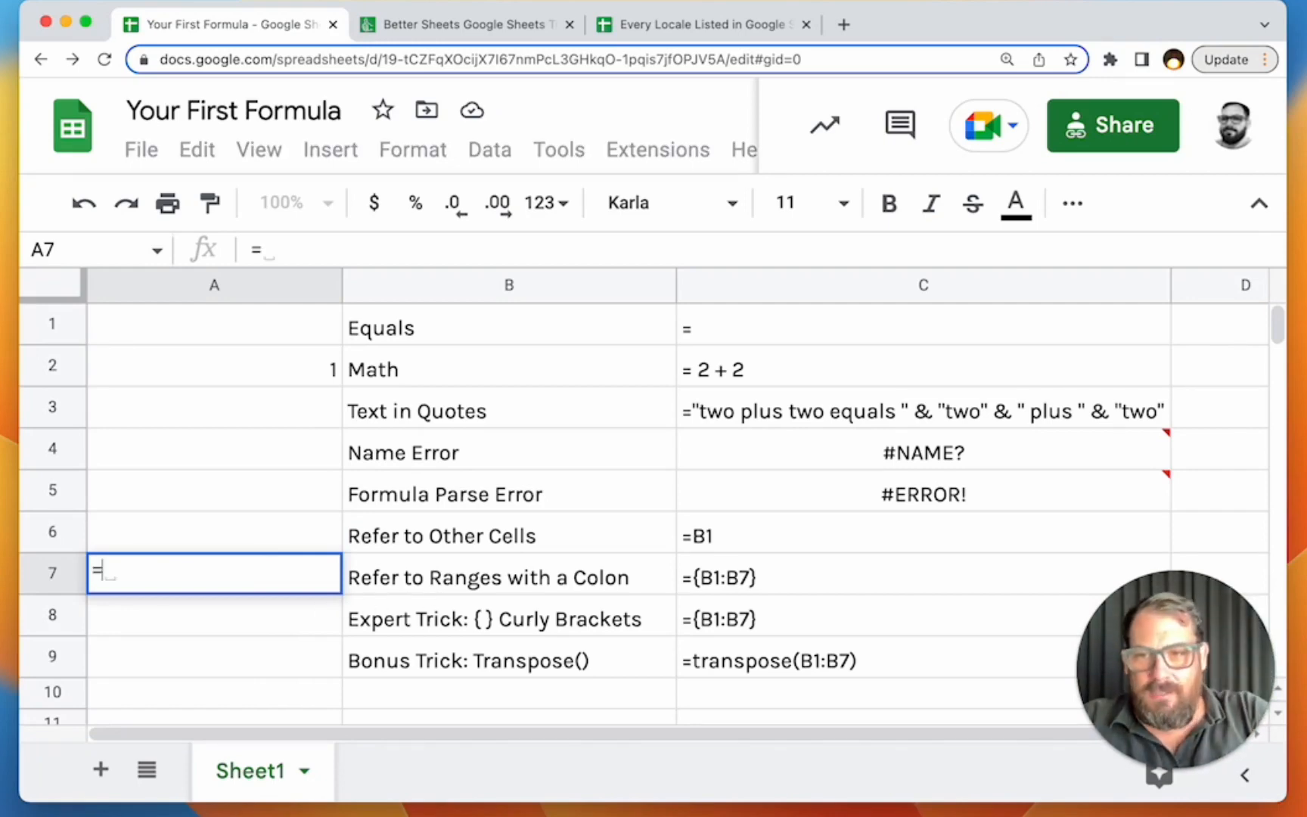
pyautogui.write('{')
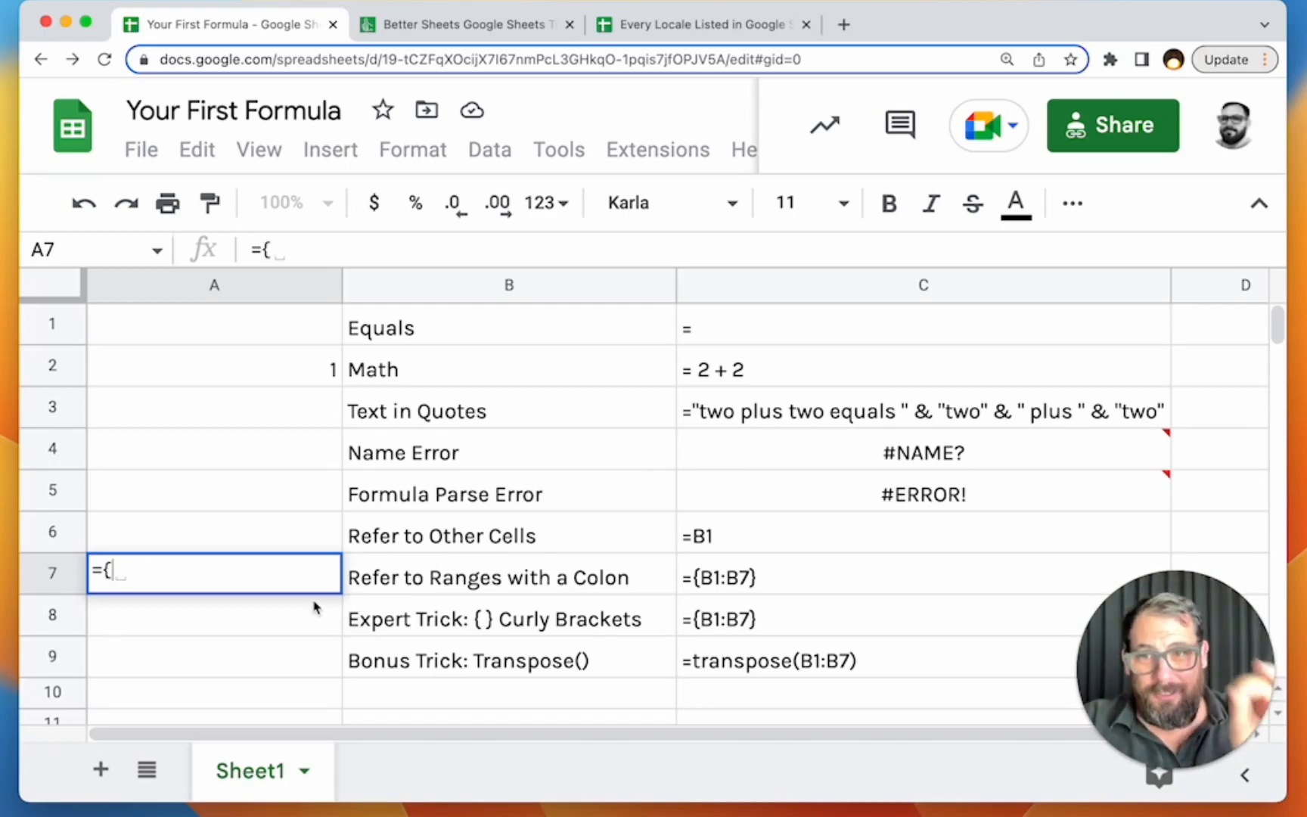
pyautogui.write('}')
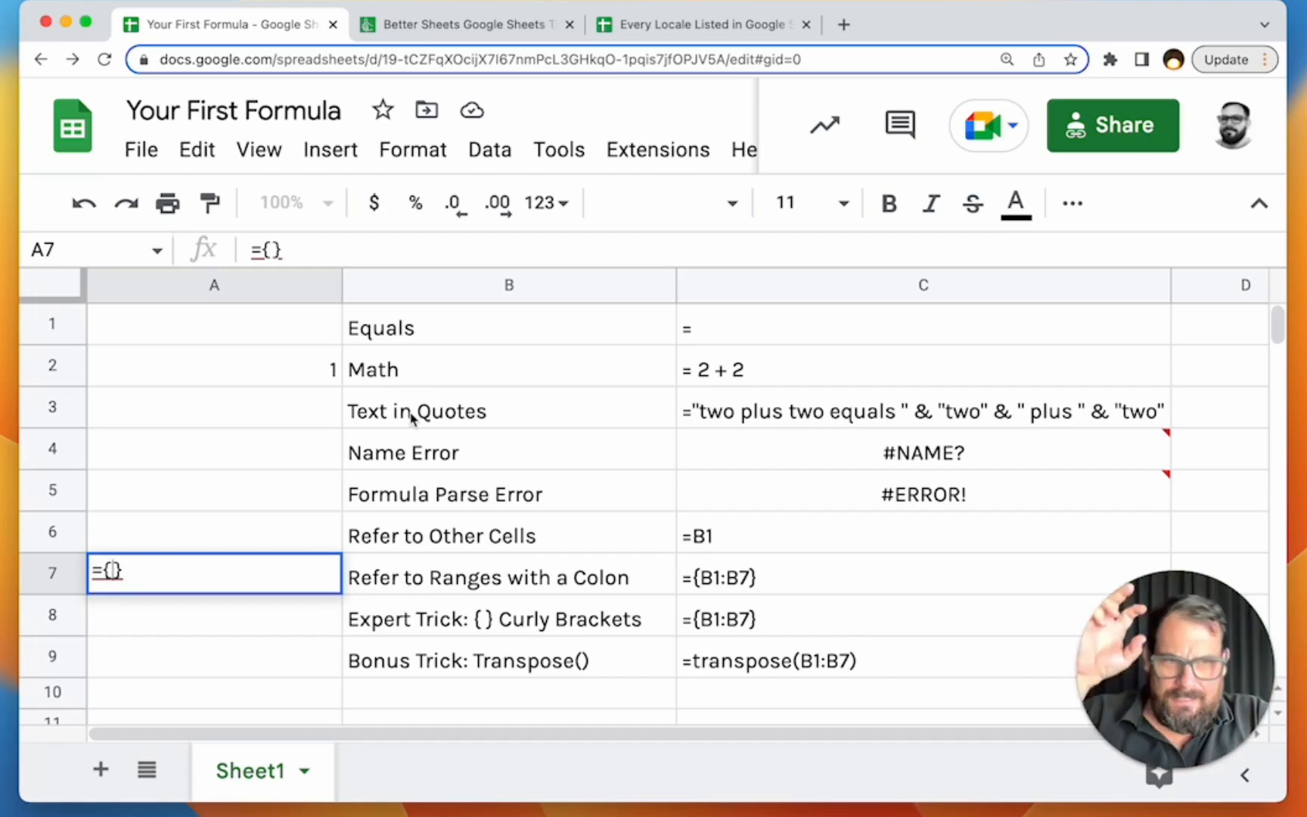
pyautogui.write('B:B')
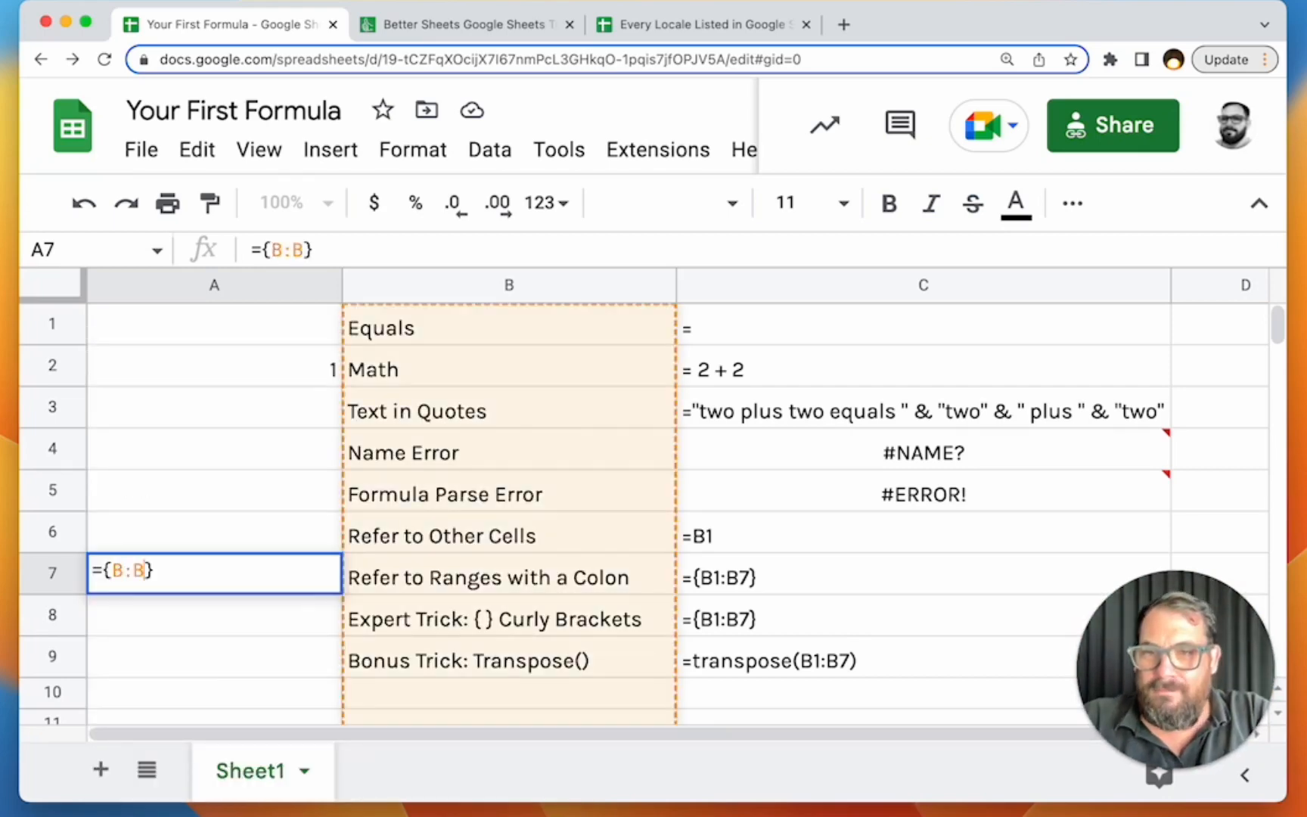
# - Move the ={B:B} formula text from A7 to A1, leaving A7 empty
pyautogui.press('super+a')
pyautogui.press('super+c')
pyautogui.press('BackSpace')
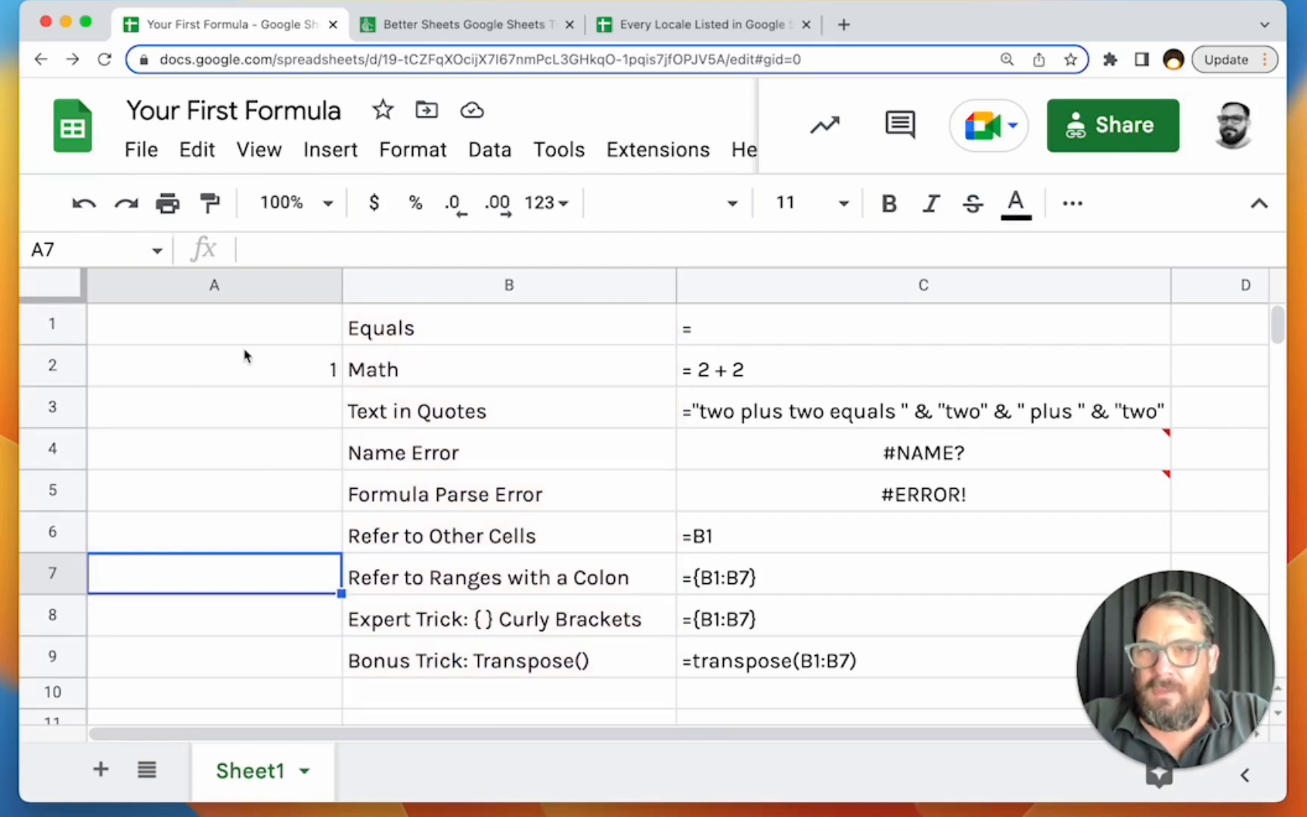
pyautogui.click(235, 332)
pyautogui.press('super+v')
pyautogui.click(269, 389)
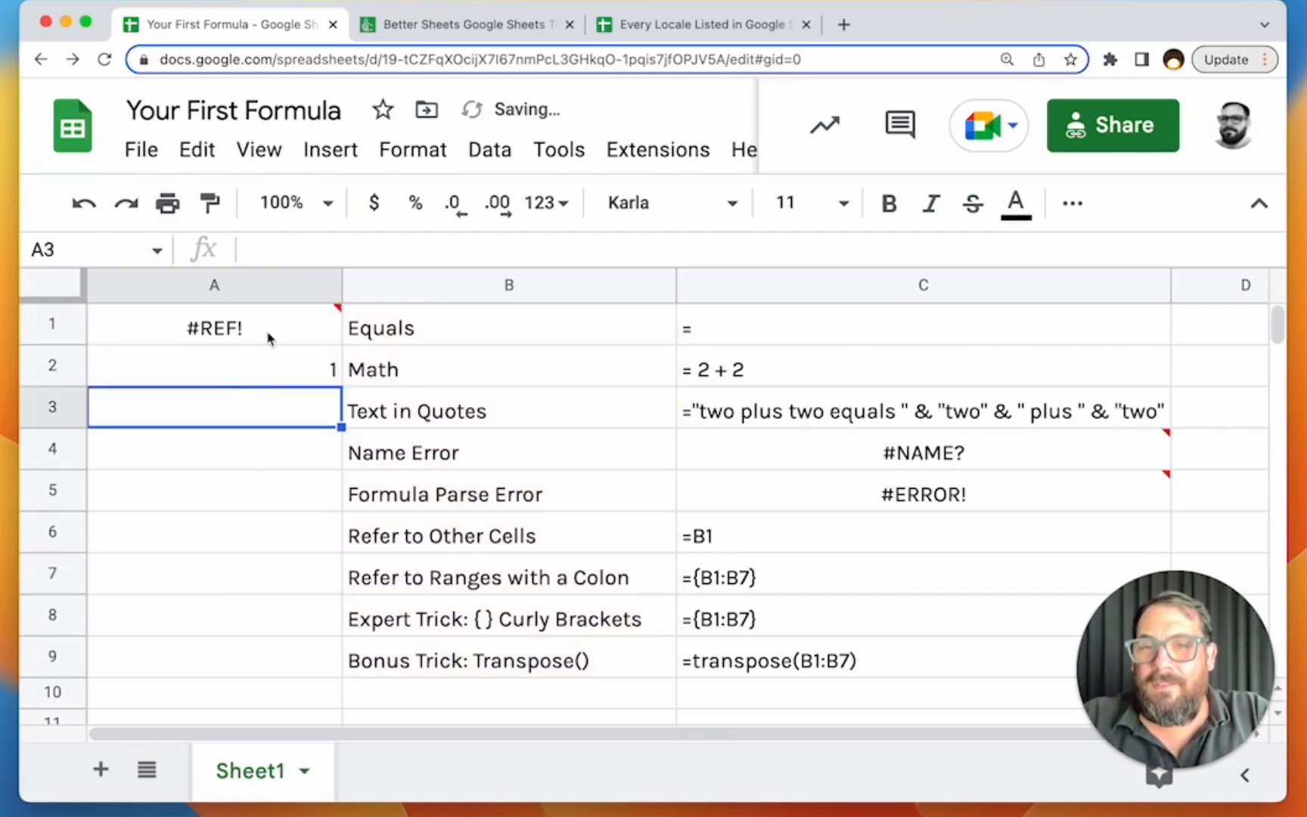
# - Read the error note on A1 and clear the blocking value from A2
pyautogui.click(269, 341)
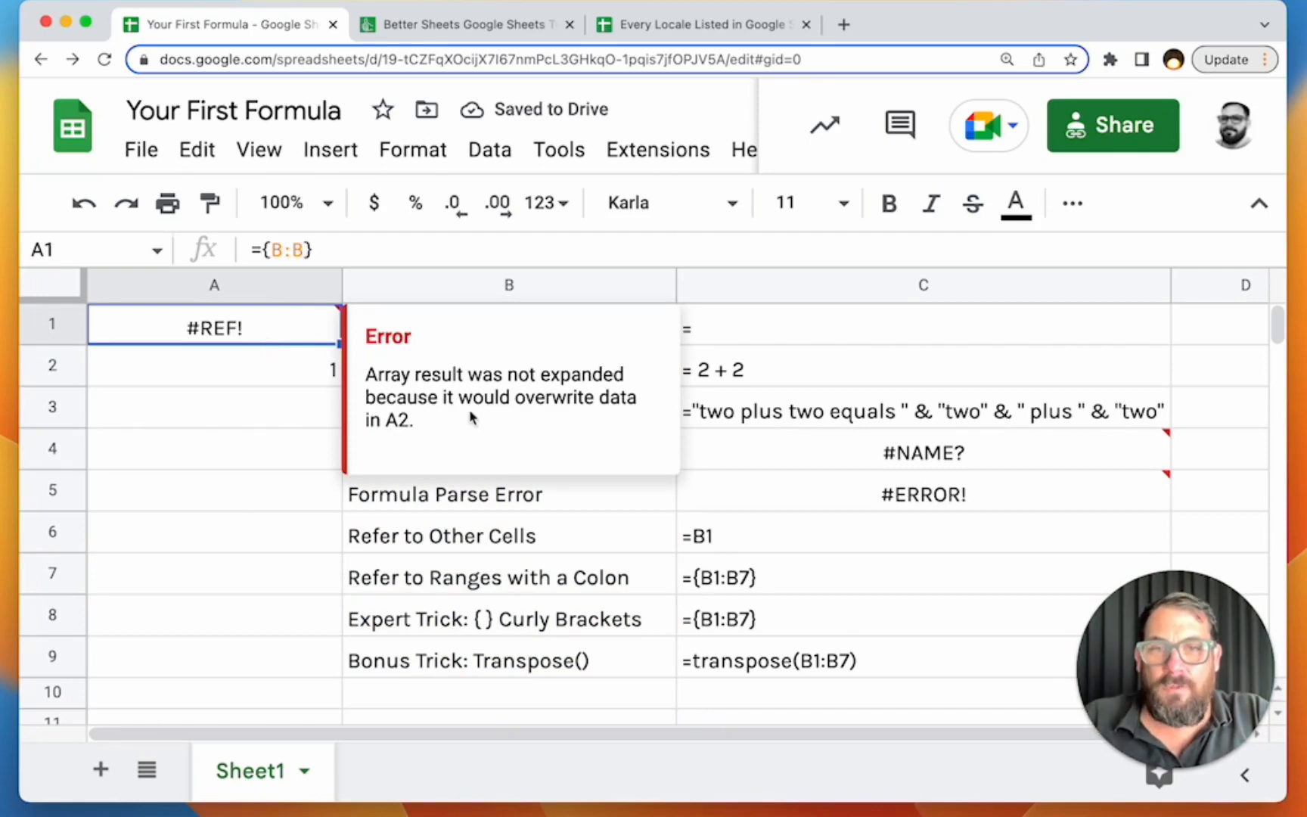
pyautogui.click(418, 433)
pyautogui.moveTo(418, 433); pyautogui.dragTo(381, 421)
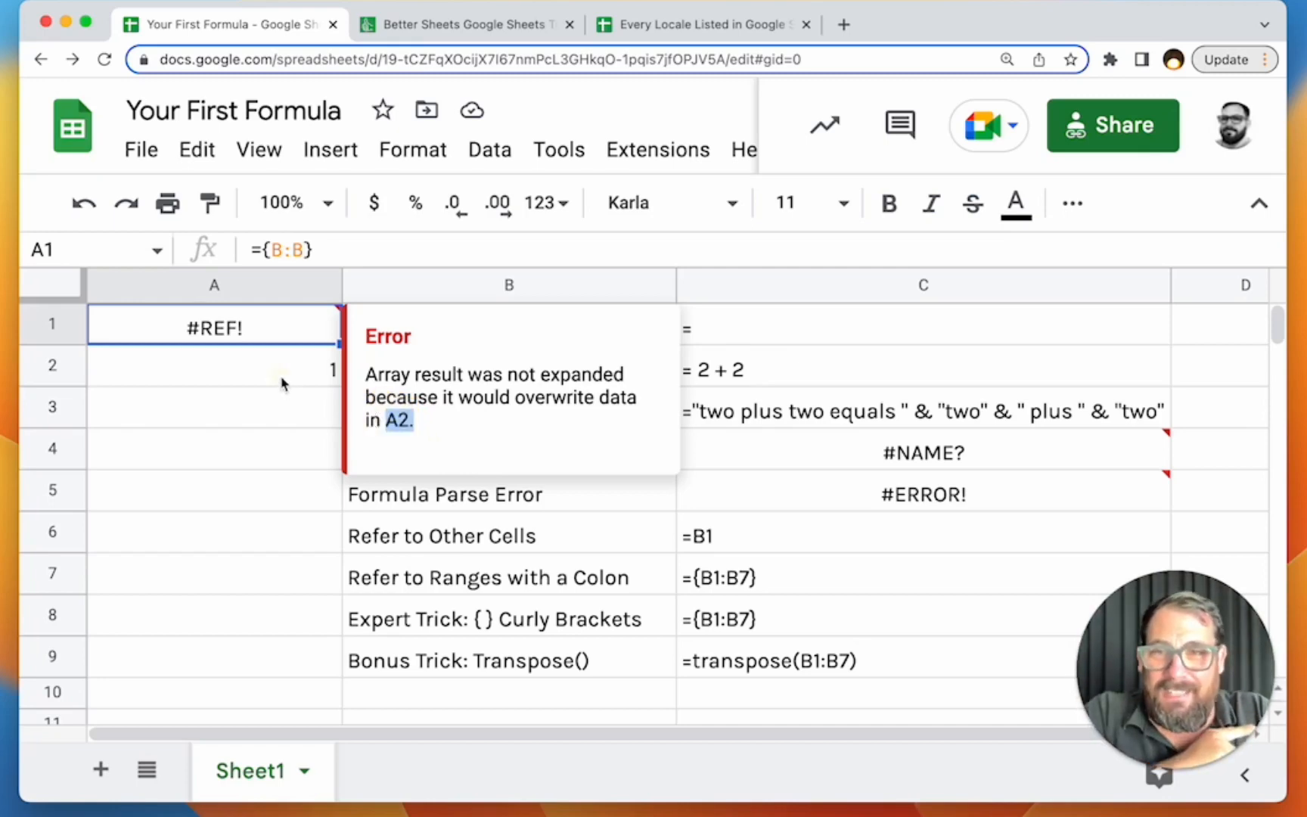
pyautogui.click(282, 384)
pyautogui.press('Delete')
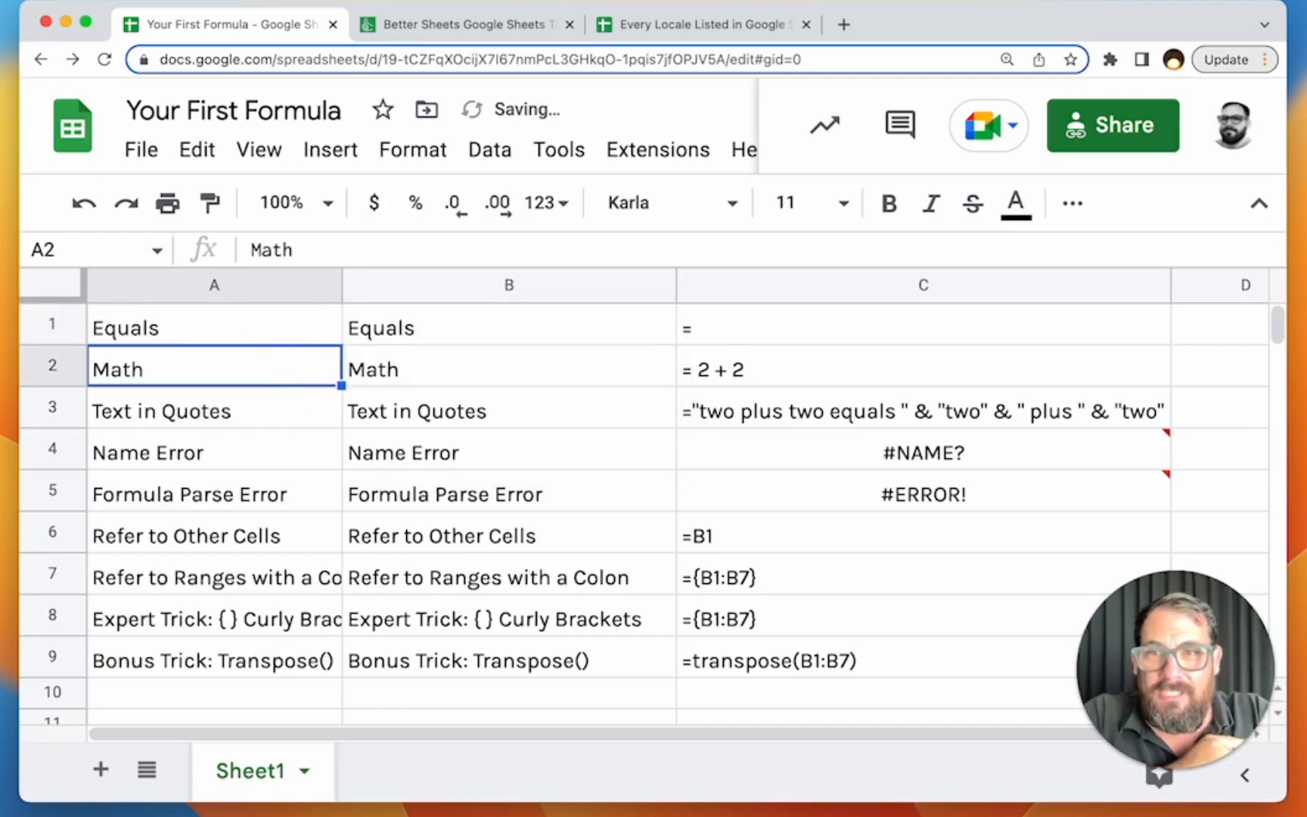
# - Change the curly-bracket formula in A1 to refer to the bounded range, ={B1:B9}
pyautogui.click(272, 338)
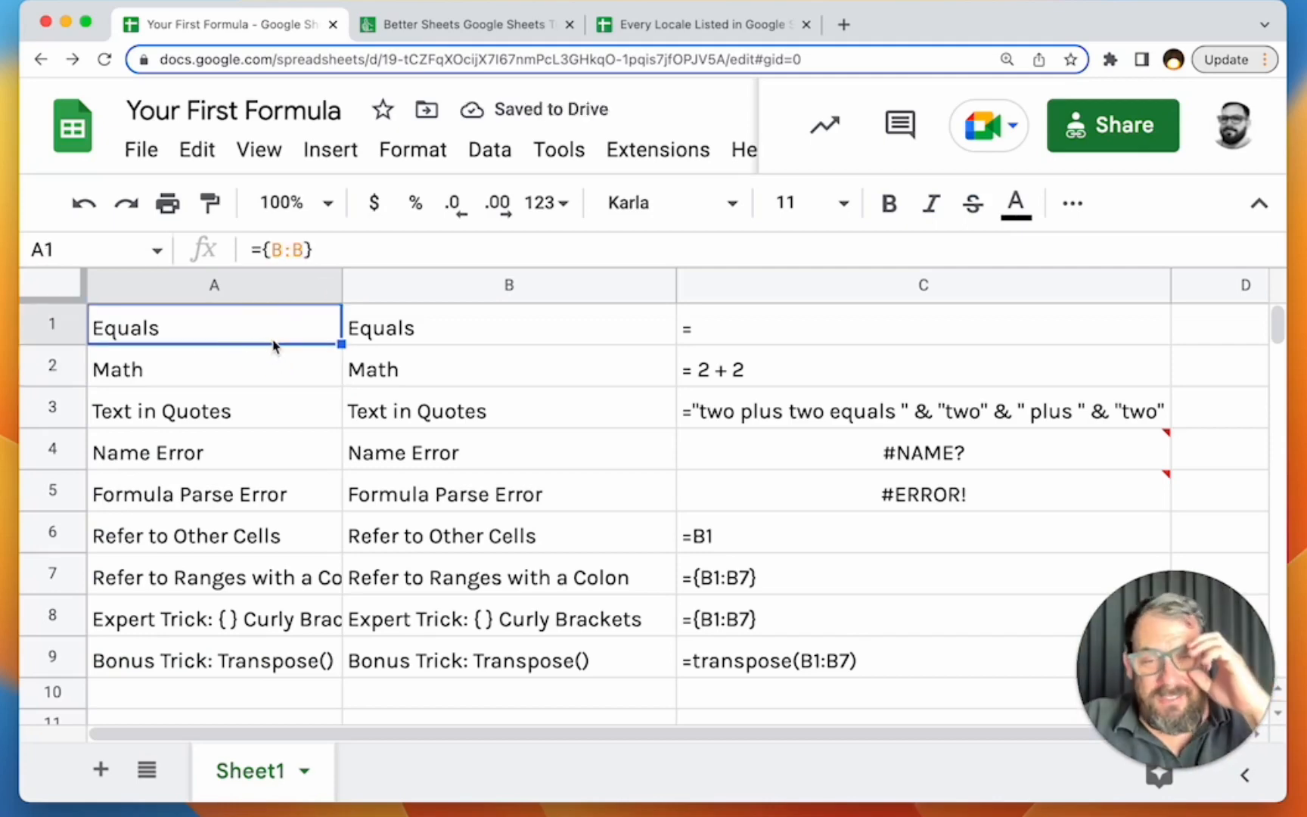
pyautogui.click(317, 251)
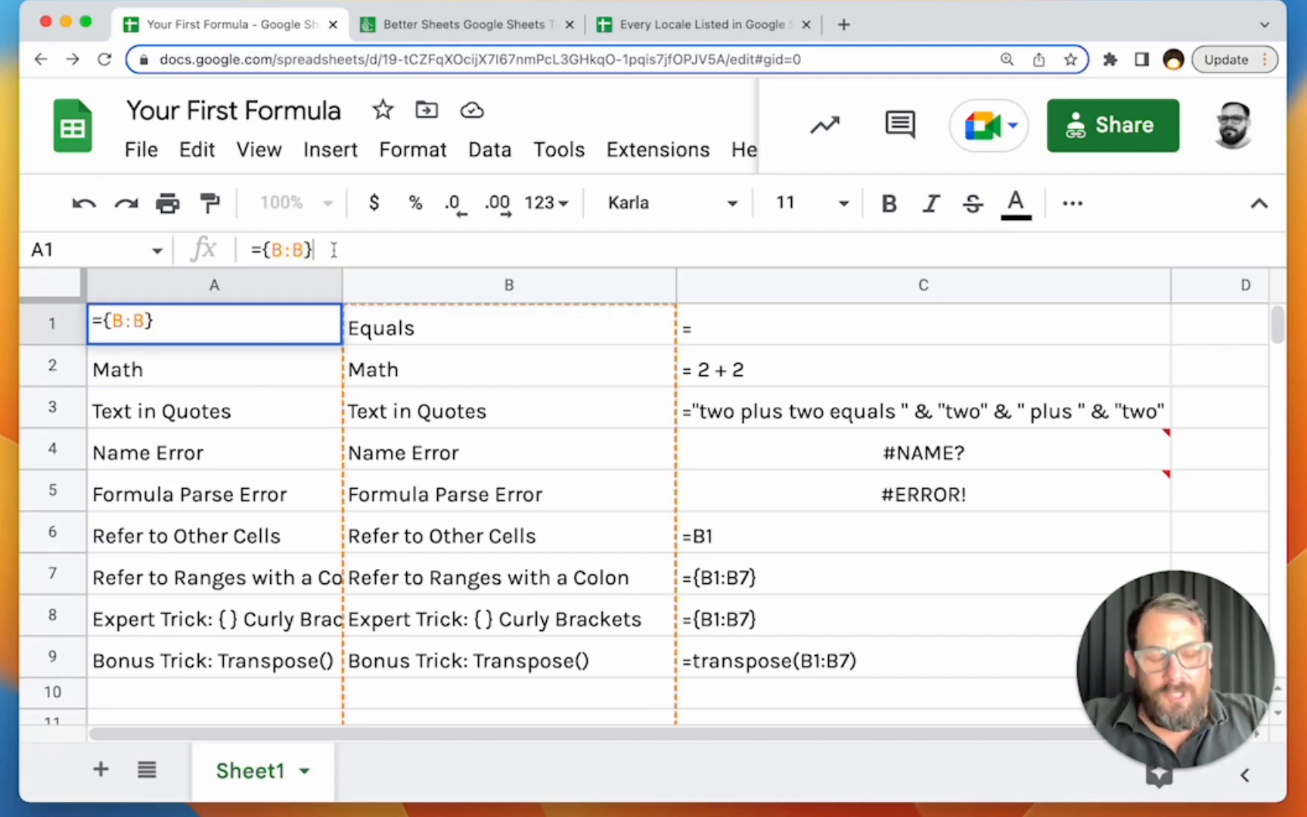
pyautogui.click(282, 250)
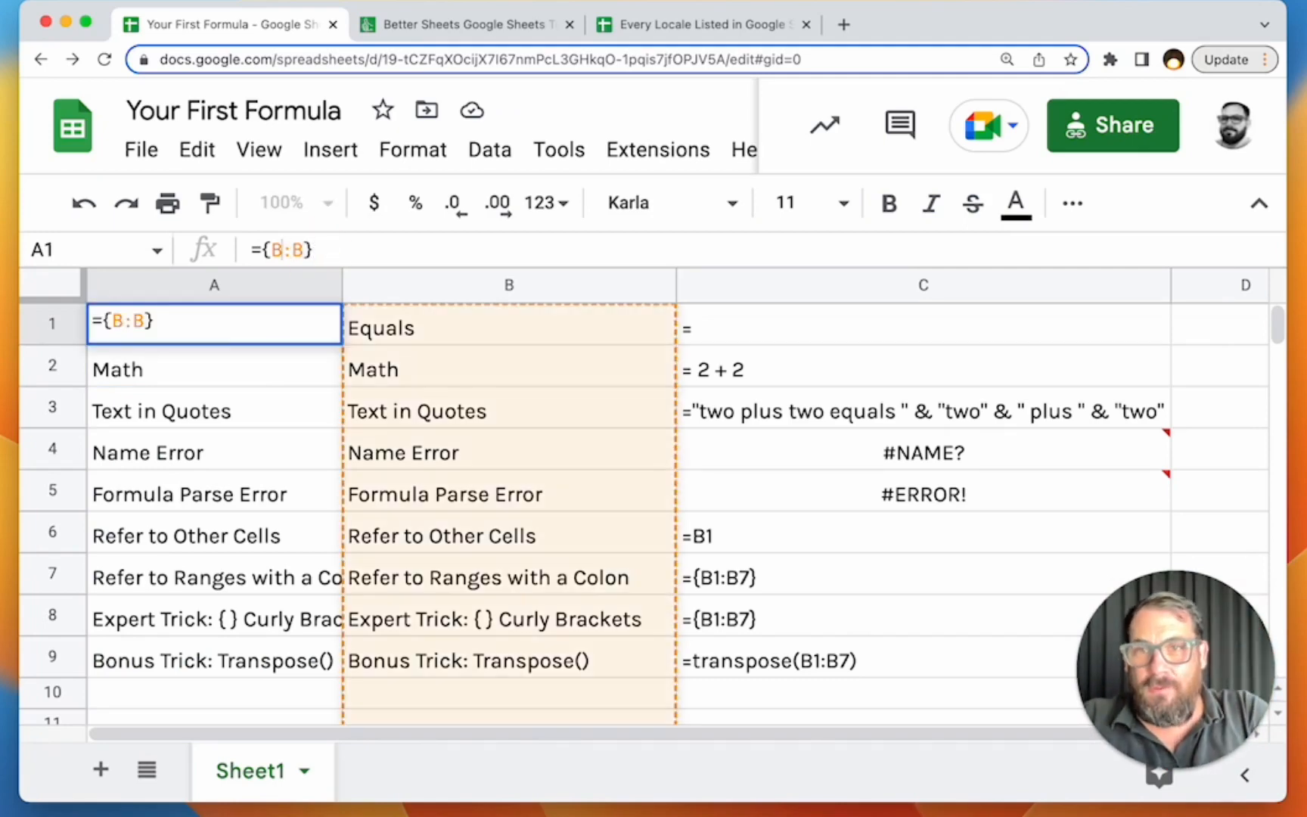
pyautogui.write('1:B')
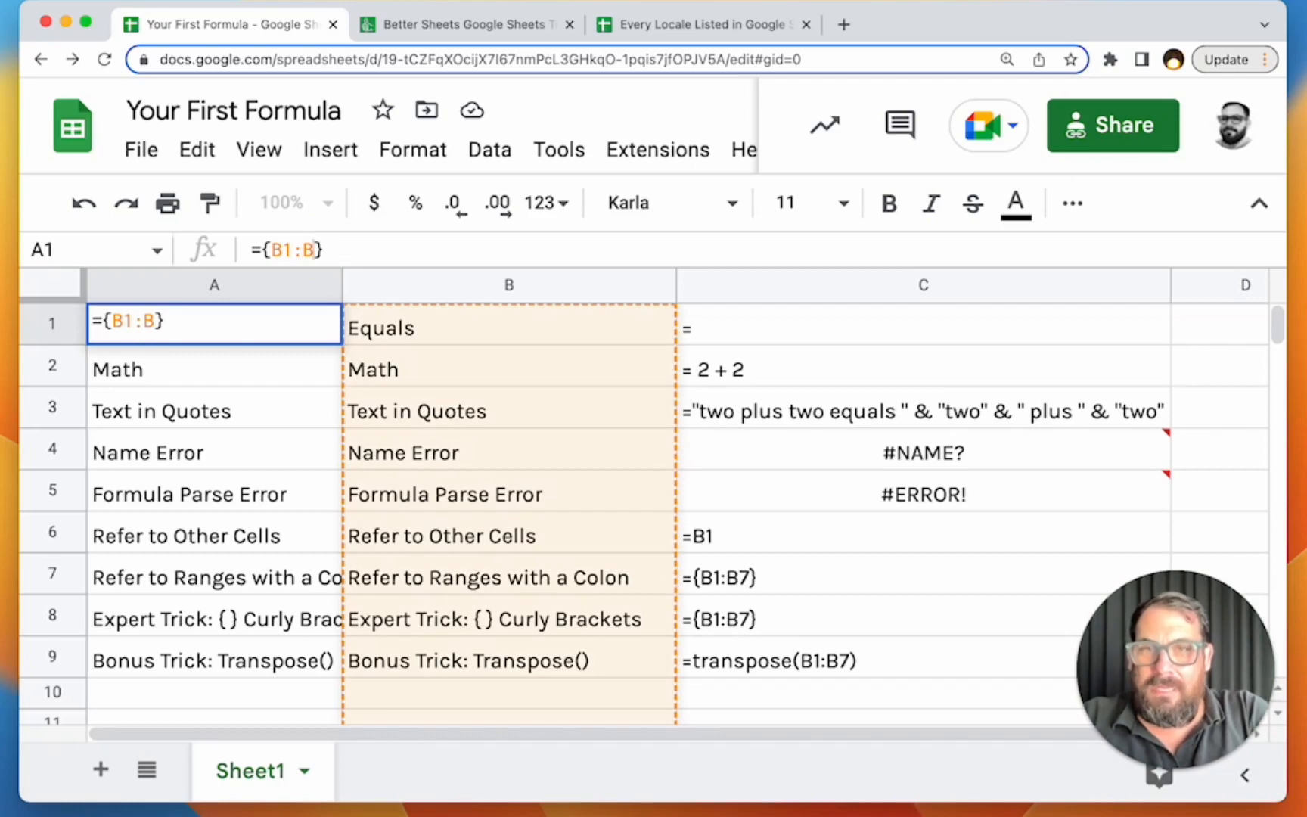
pyautogui.write('9')
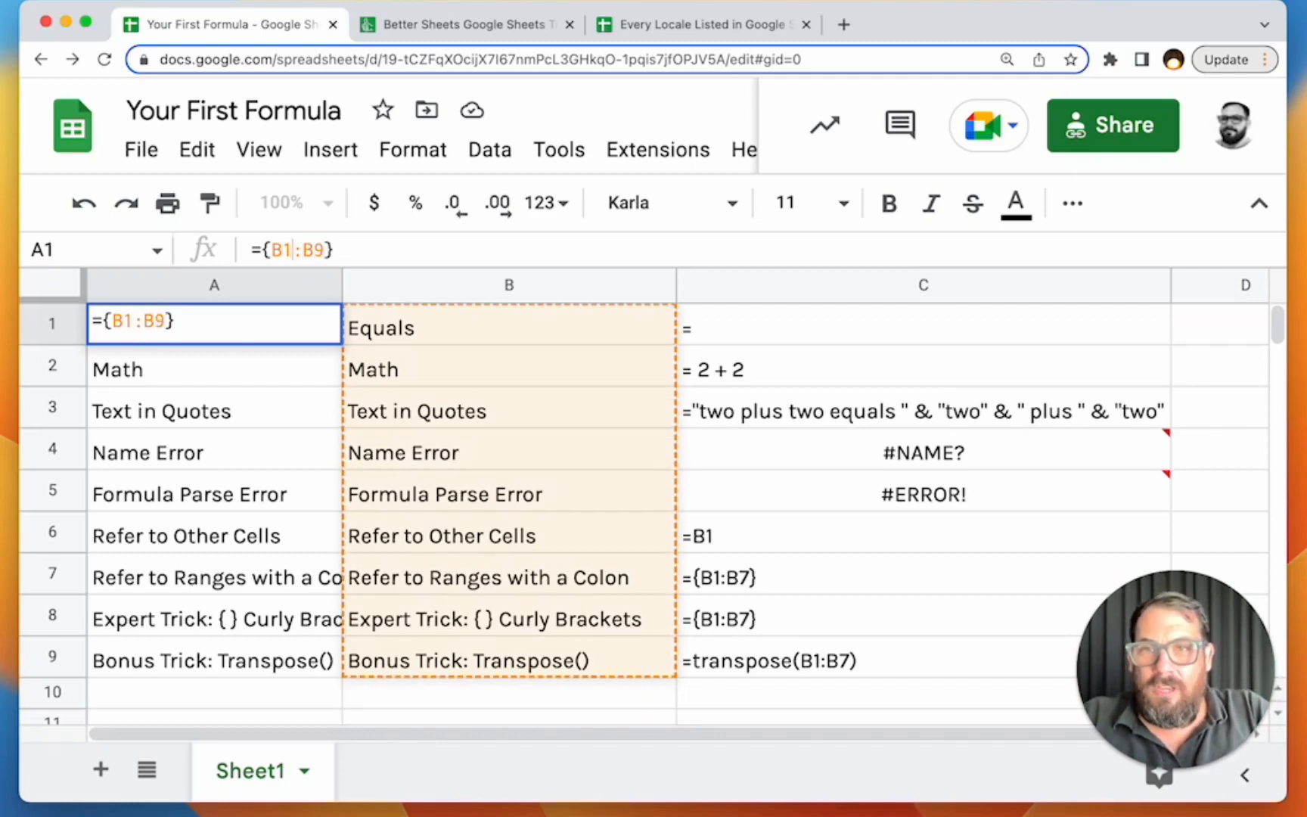
pyautogui.press('Left')
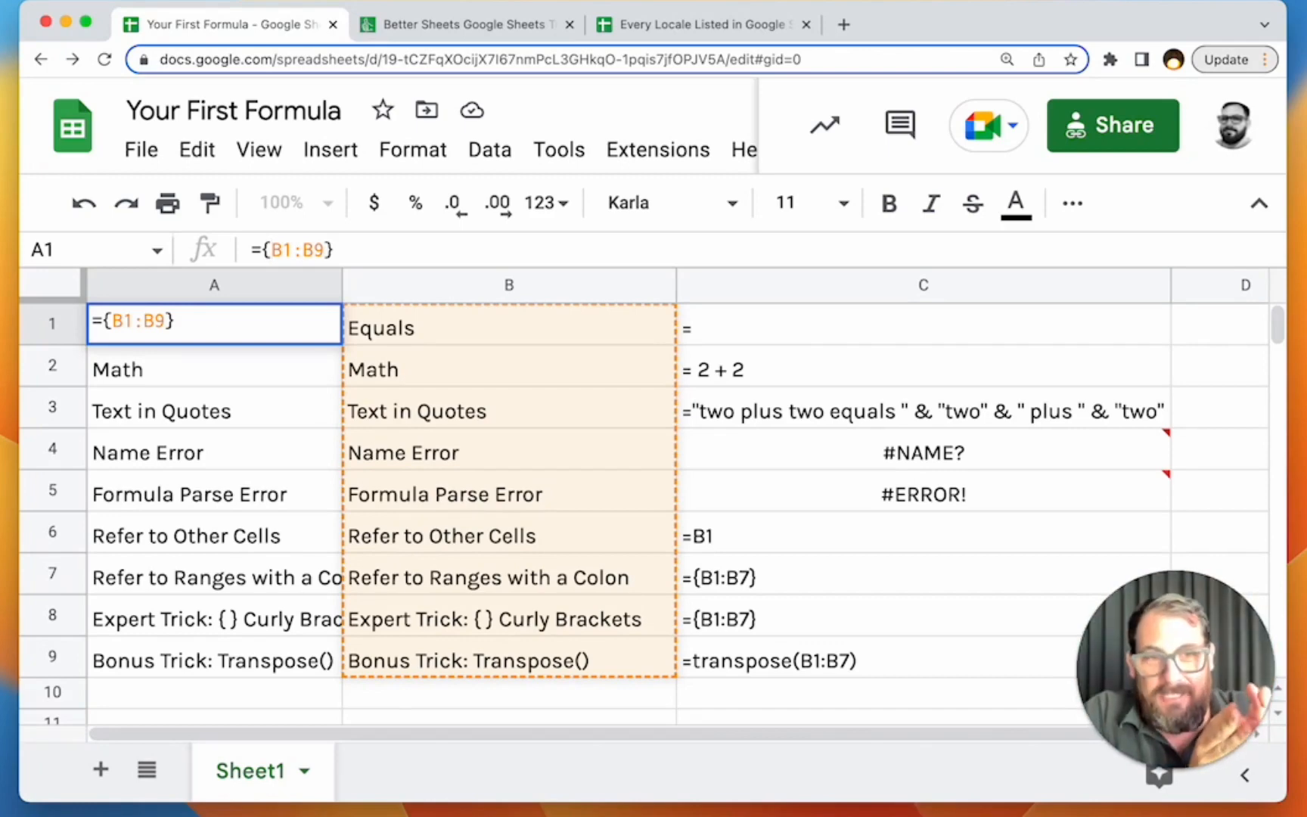
pyautogui.press('Return')
pyautogui.press('Up')
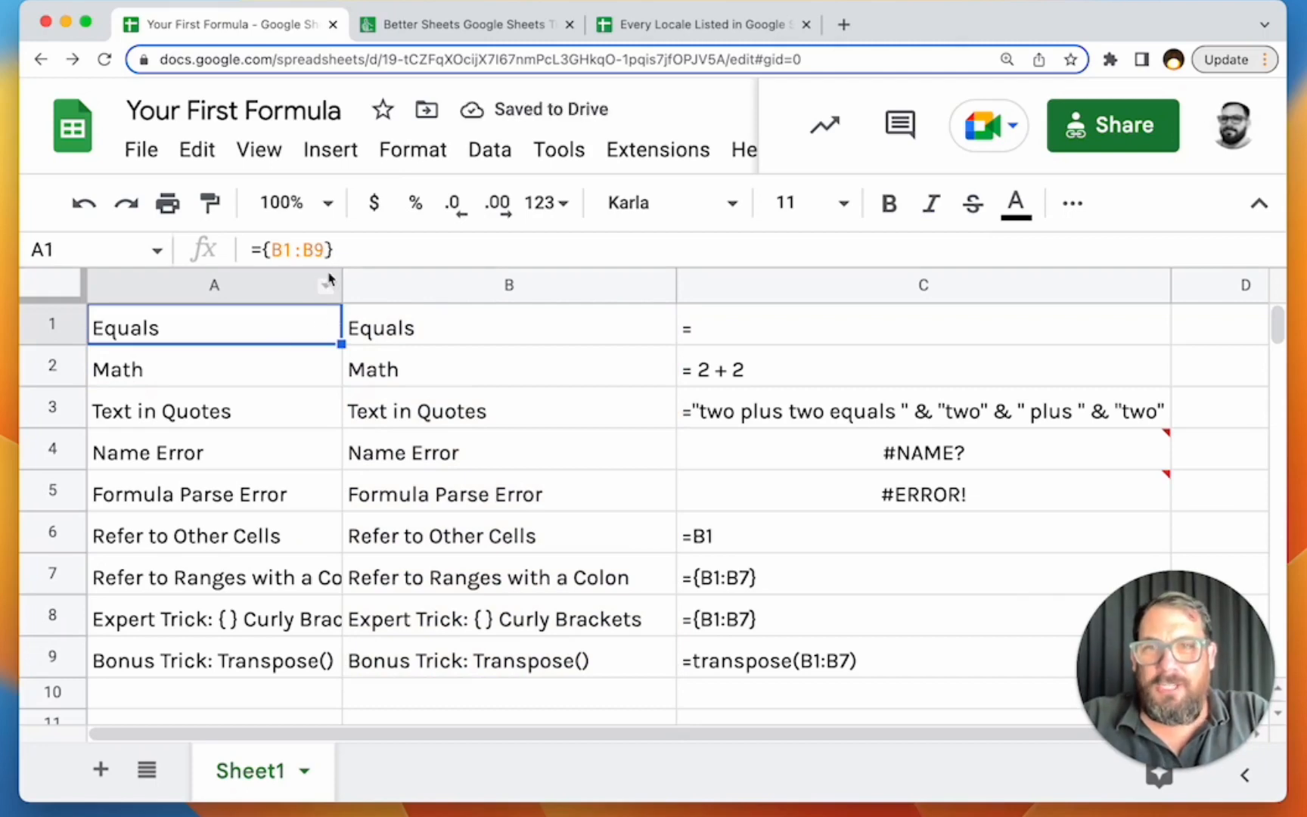
# - Replace the curly brackets in A1 with the array function, making the formula =arrayformula(B1:B9)
pyautogui.moveTo(341, 250); pyautogui.dragTo(246, 255)
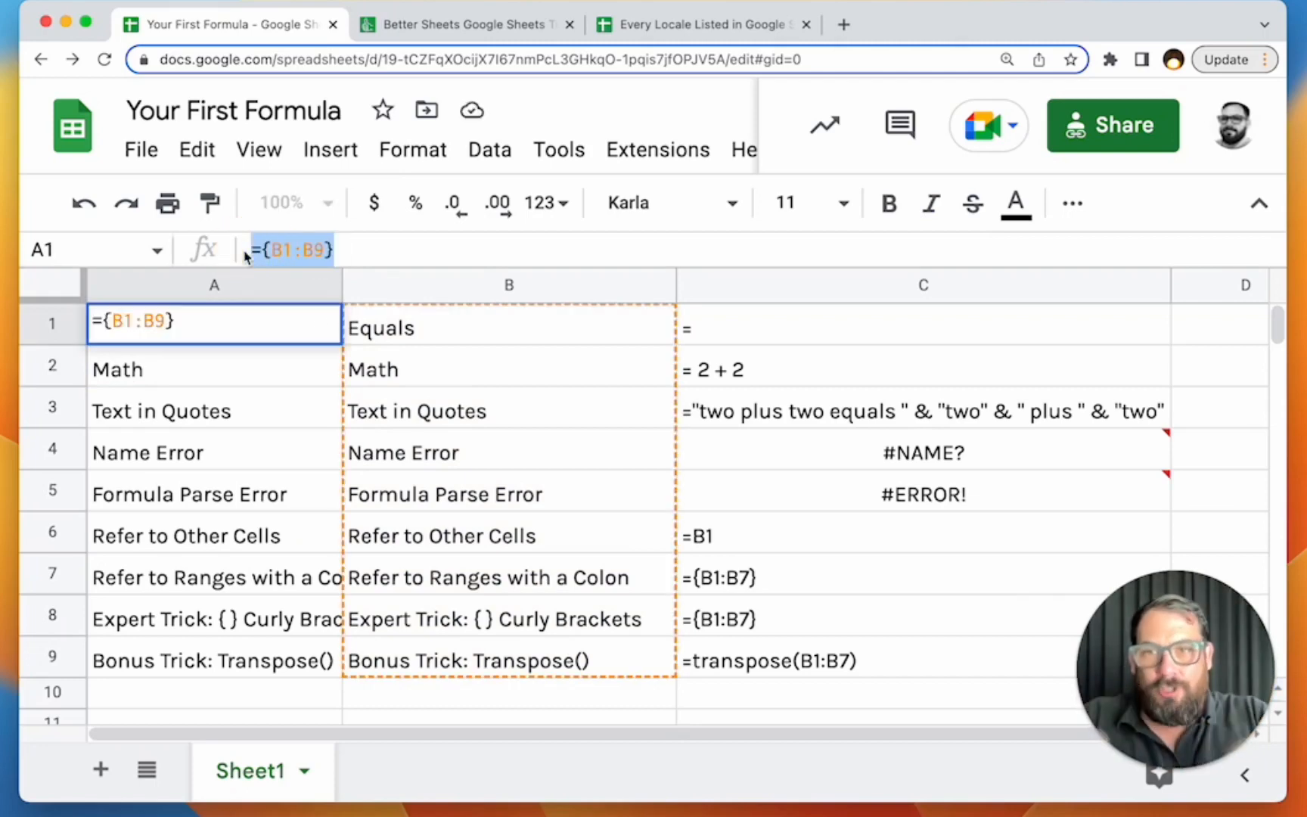
pyautogui.click(269, 250)
pyautogui.press('BackSpace')
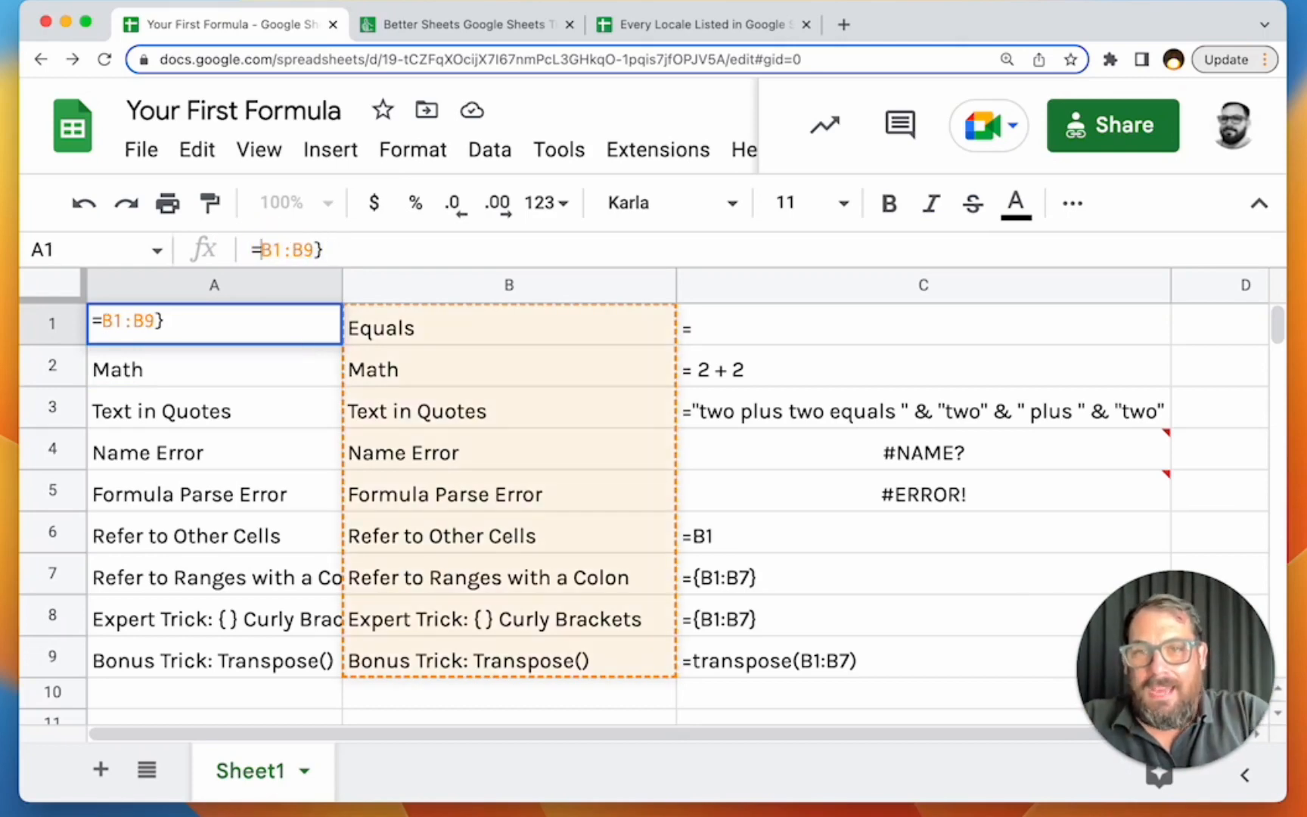
pyautogui.press('BackSpace')
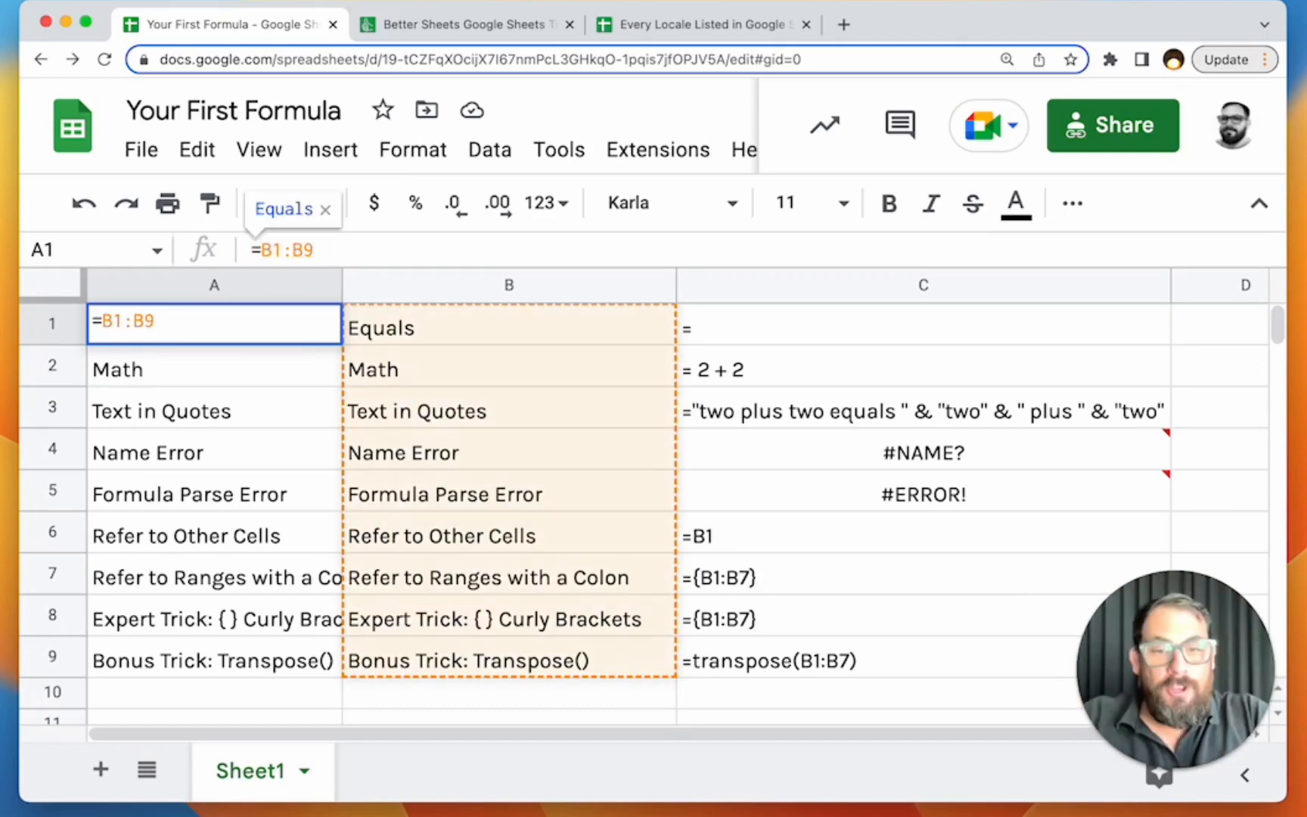
pyautogui.write('arrayformula(')
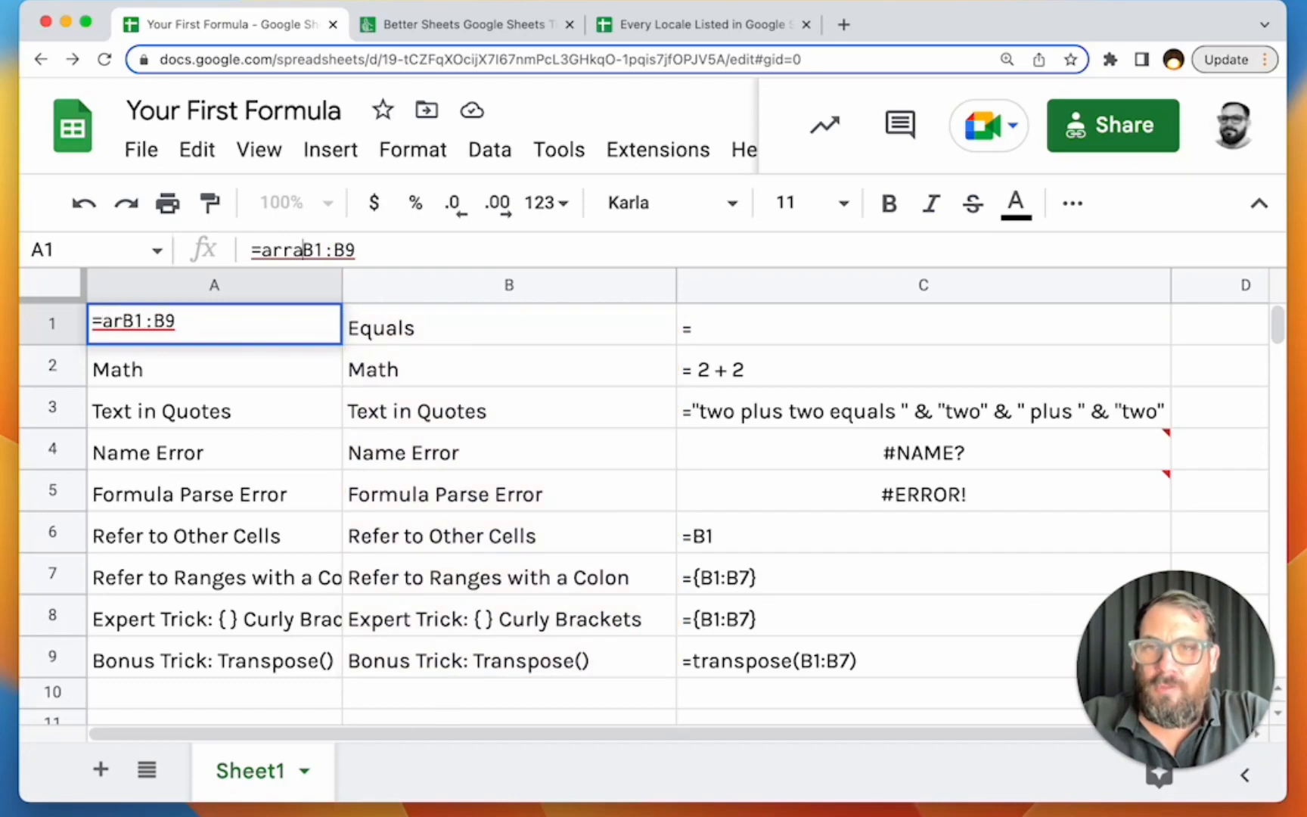
pyautogui.click(451, 250)
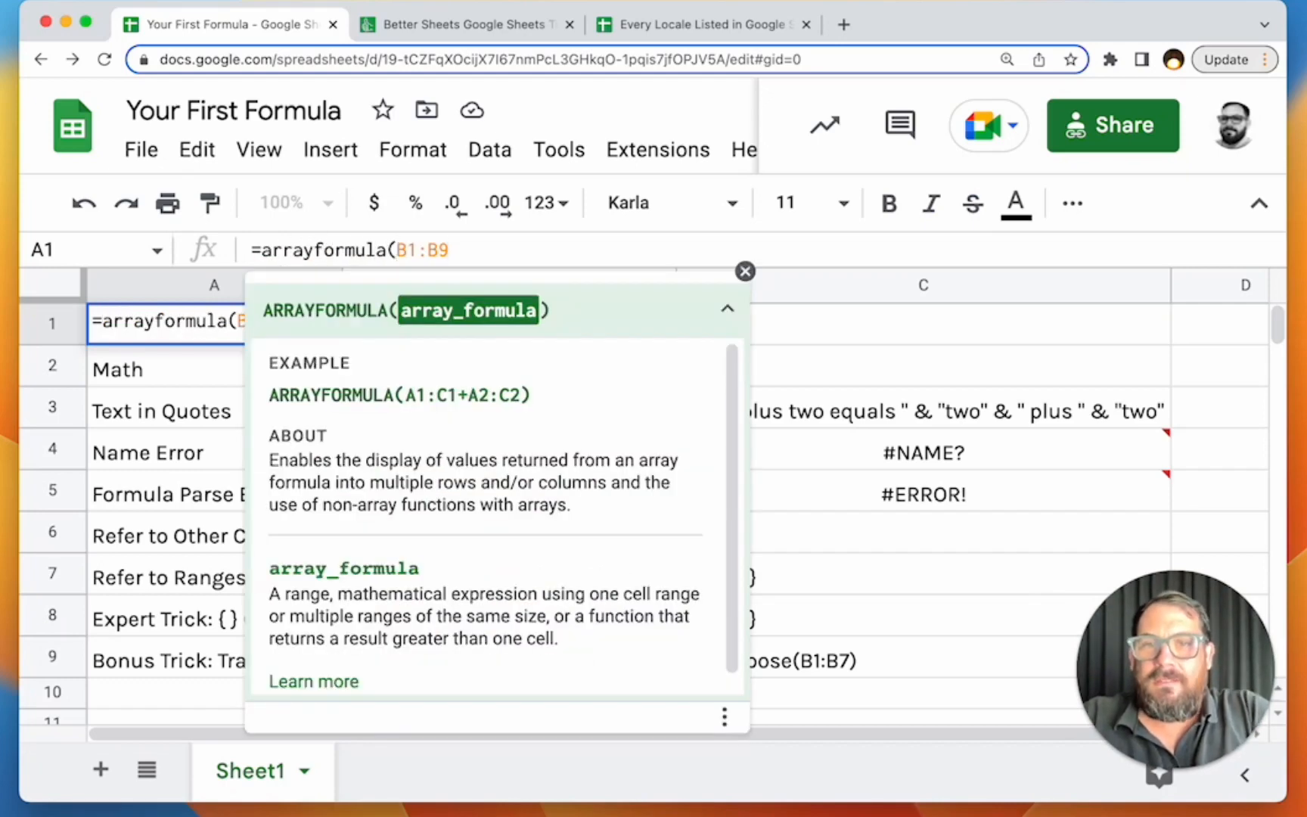
pyautogui.write(')')
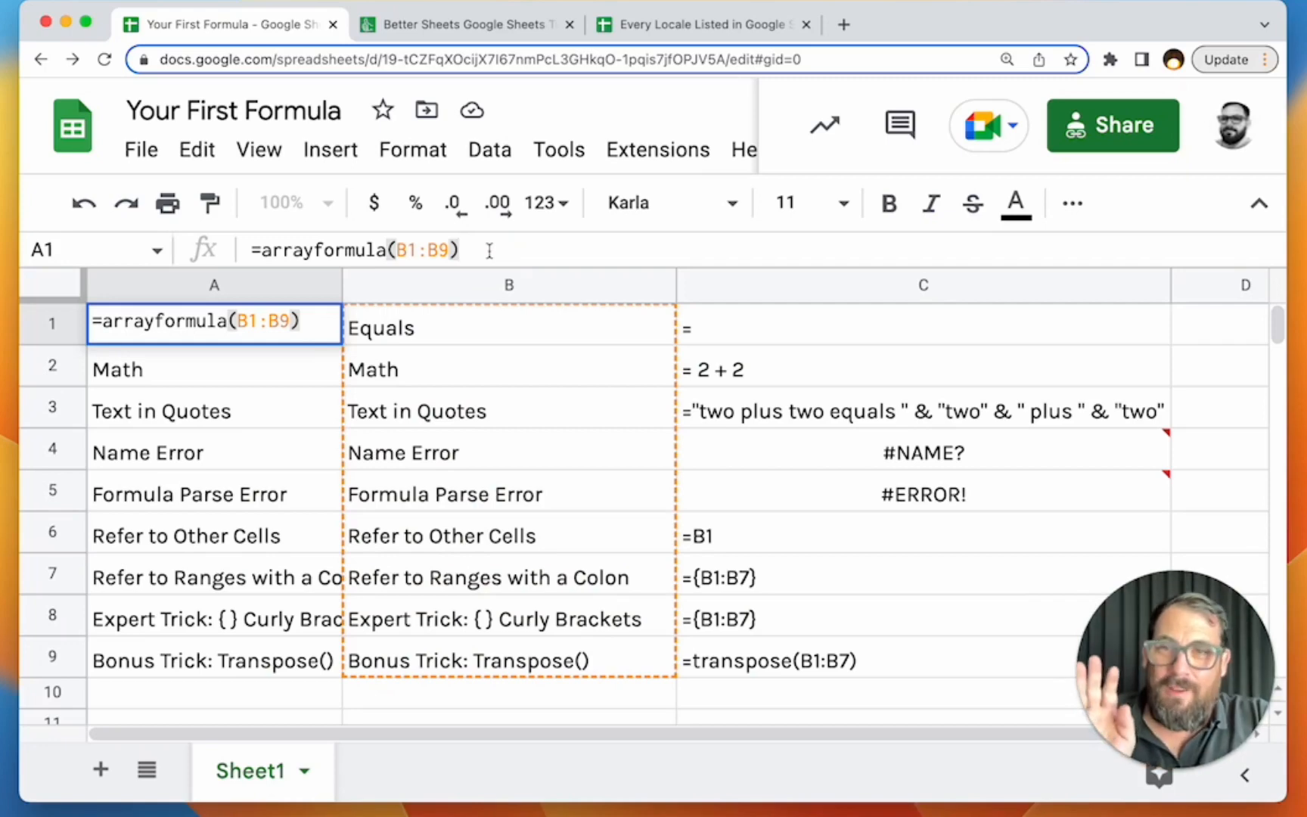
pyautogui.press('Return')
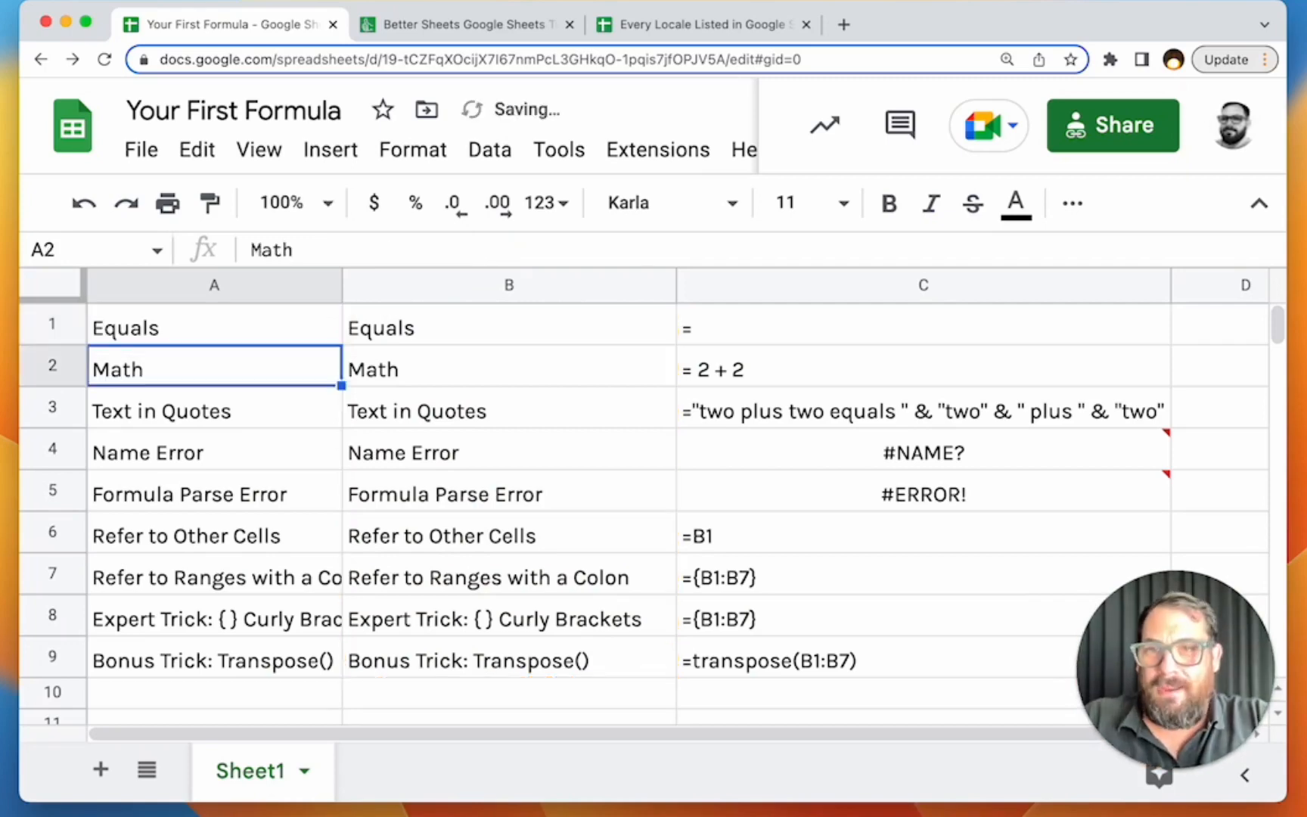
pyautogui.press('Up')
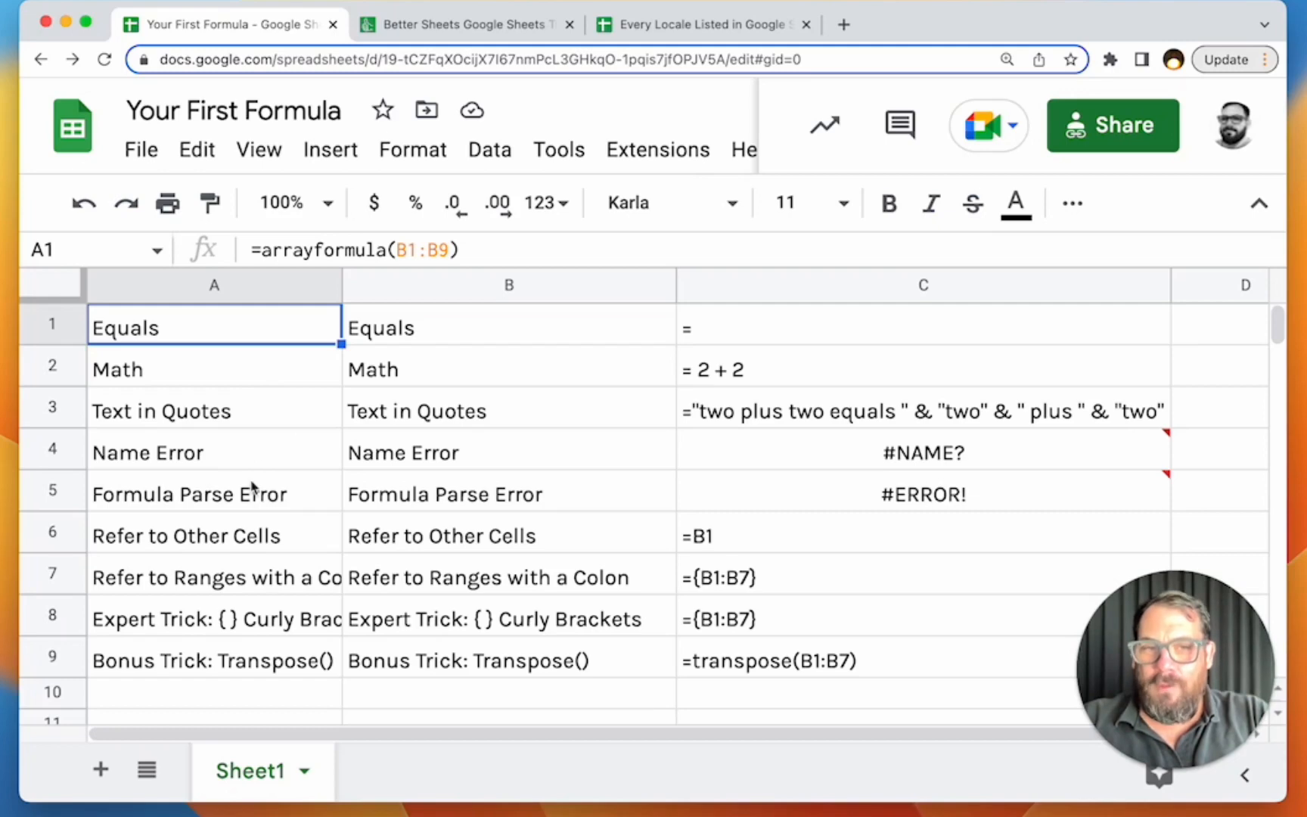
# - Clear the formula from A1 and add a second sheet to the spreadsheet
pyautogui.click(387, 661)
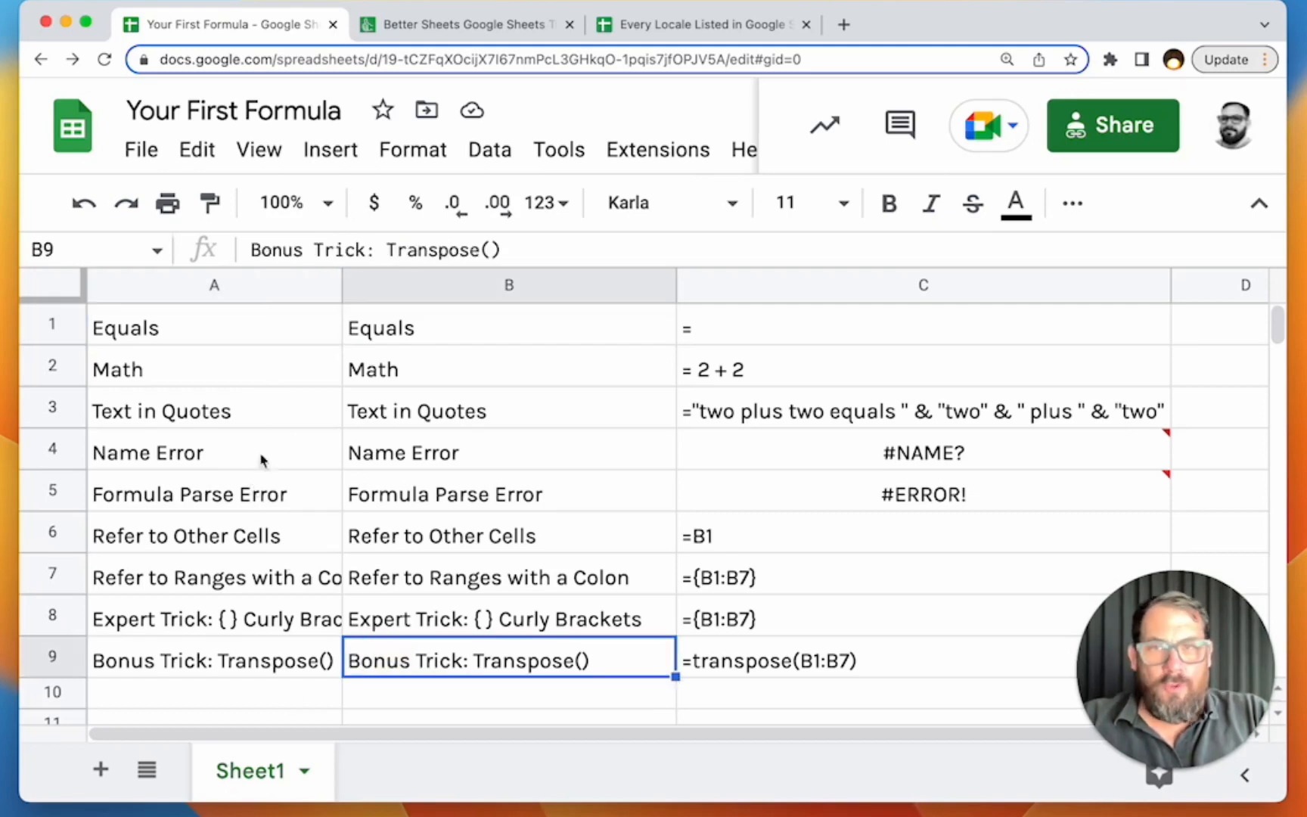
pyautogui.click(250, 333)
pyautogui.press('Delete')
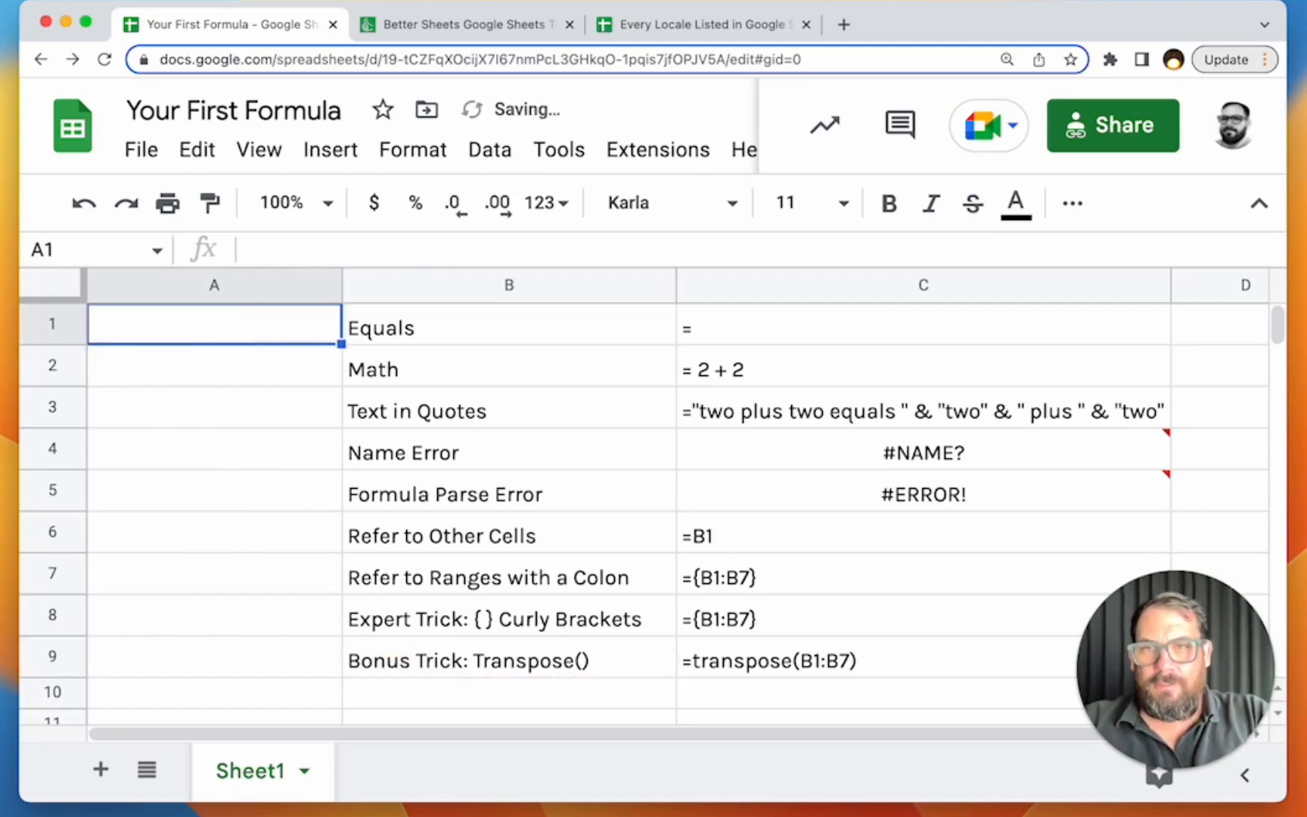
pyautogui.click(366, 661)
pyautogui.click(101, 769)
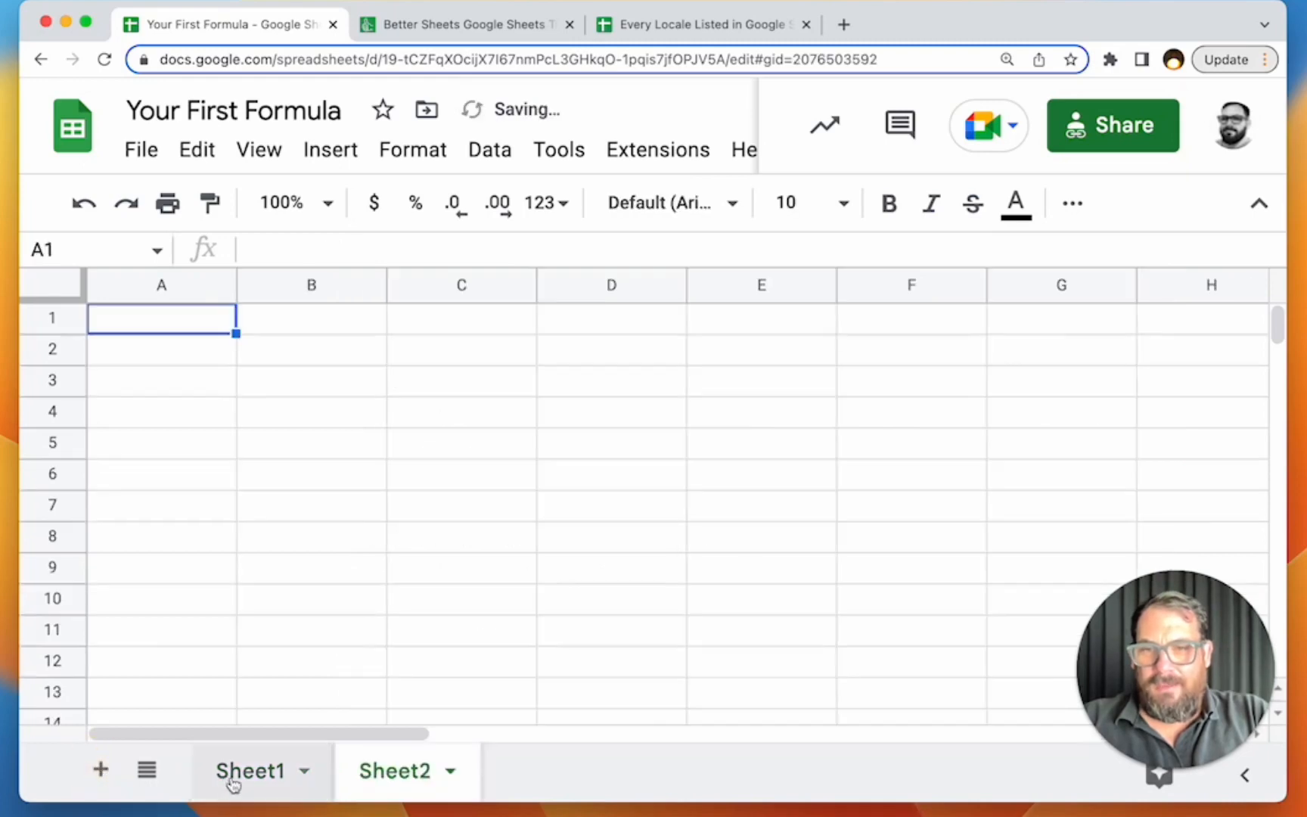
# - Enter =transpose(Sheet1!B1:B9) in A1 of Sheet2, taking the range from the list in column B of Sheet1
pyautogui.click(300, 771)
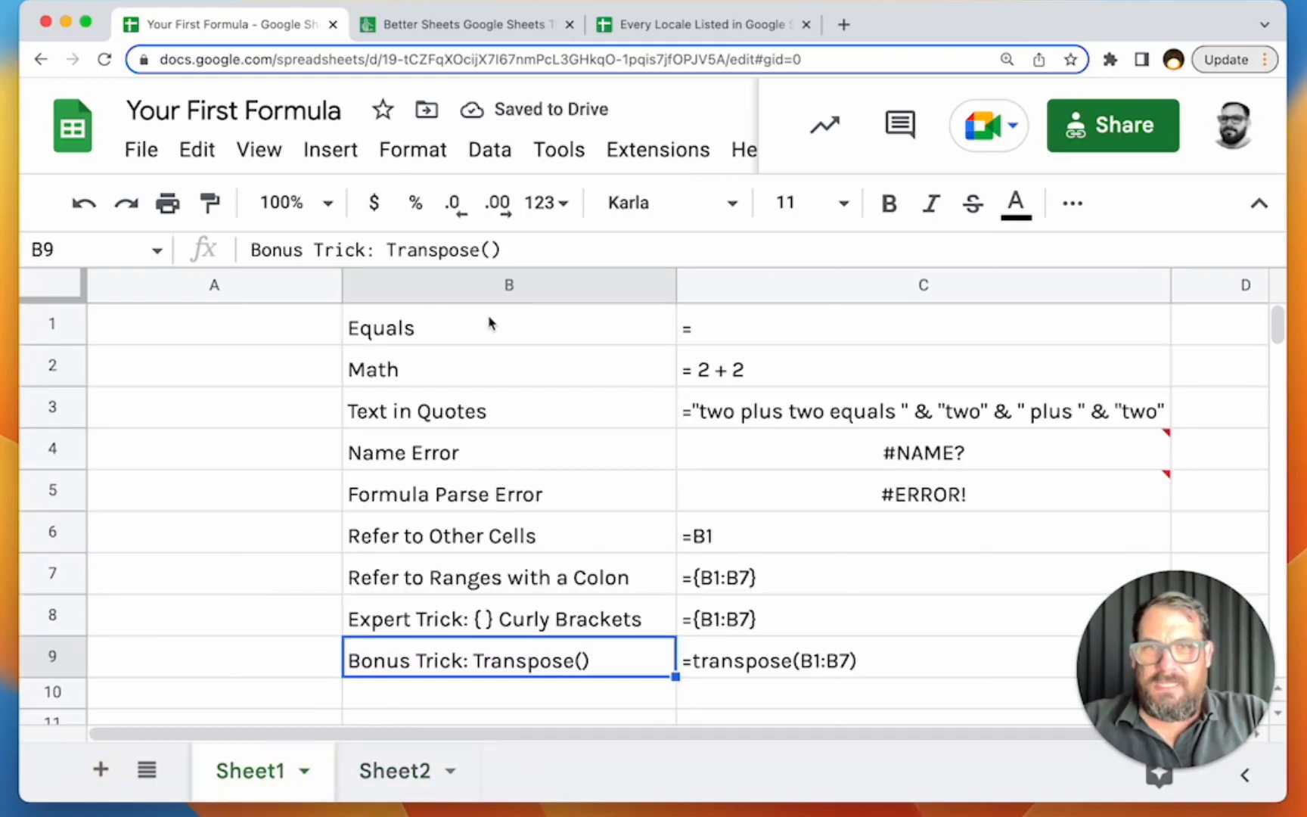
pyautogui.moveTo(490, 321); pyautogui.dragTo(501, 675)
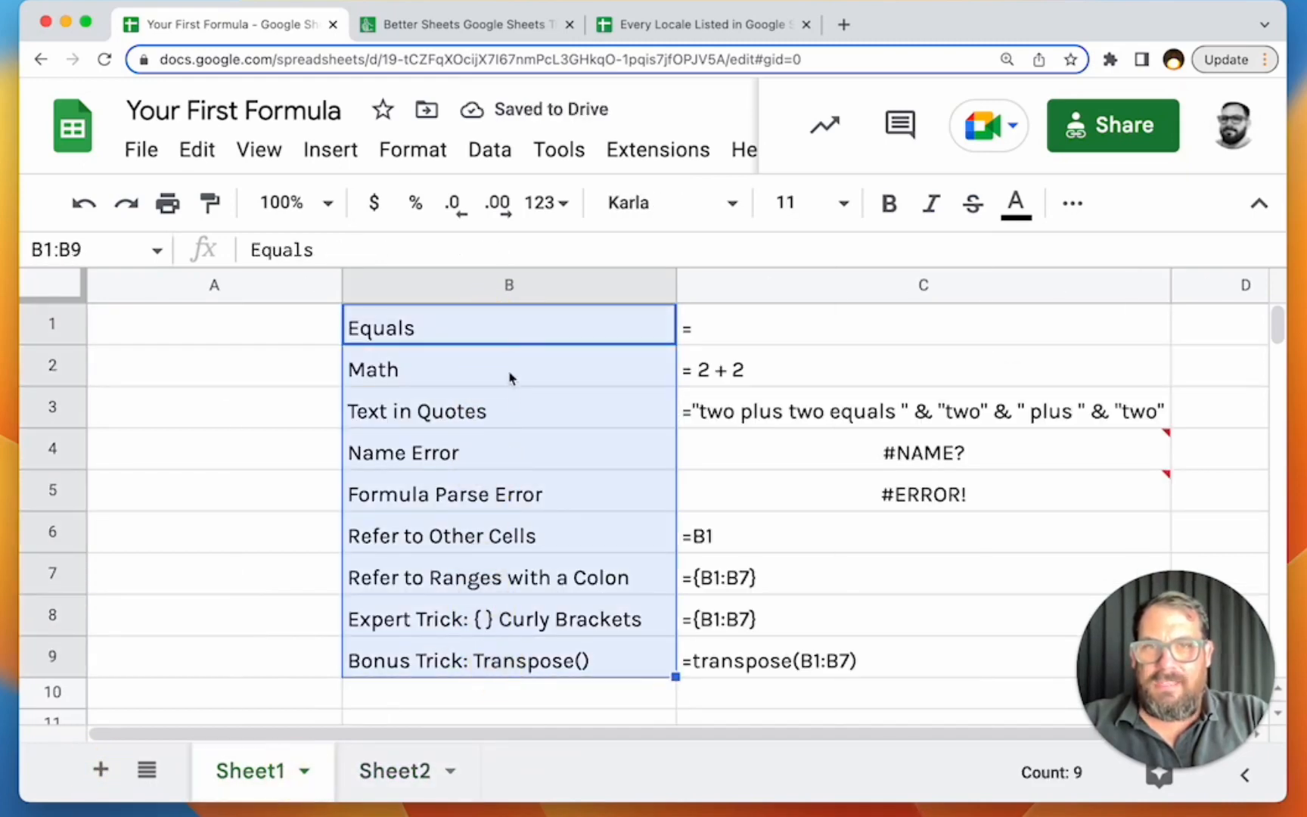
pyautogui.moveTo(522, 341); pyautogui.dragTo(499, 666)
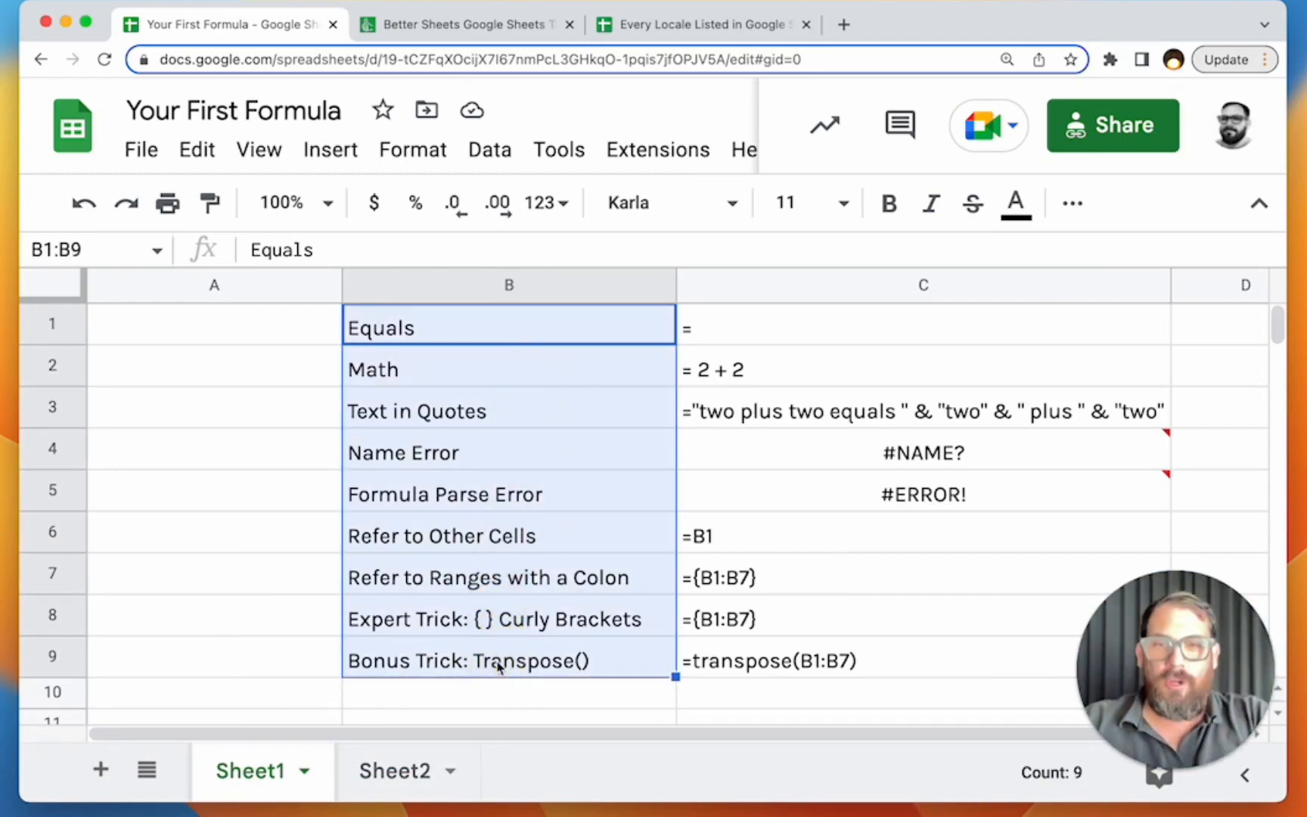
pyautogui.click(398, 783)
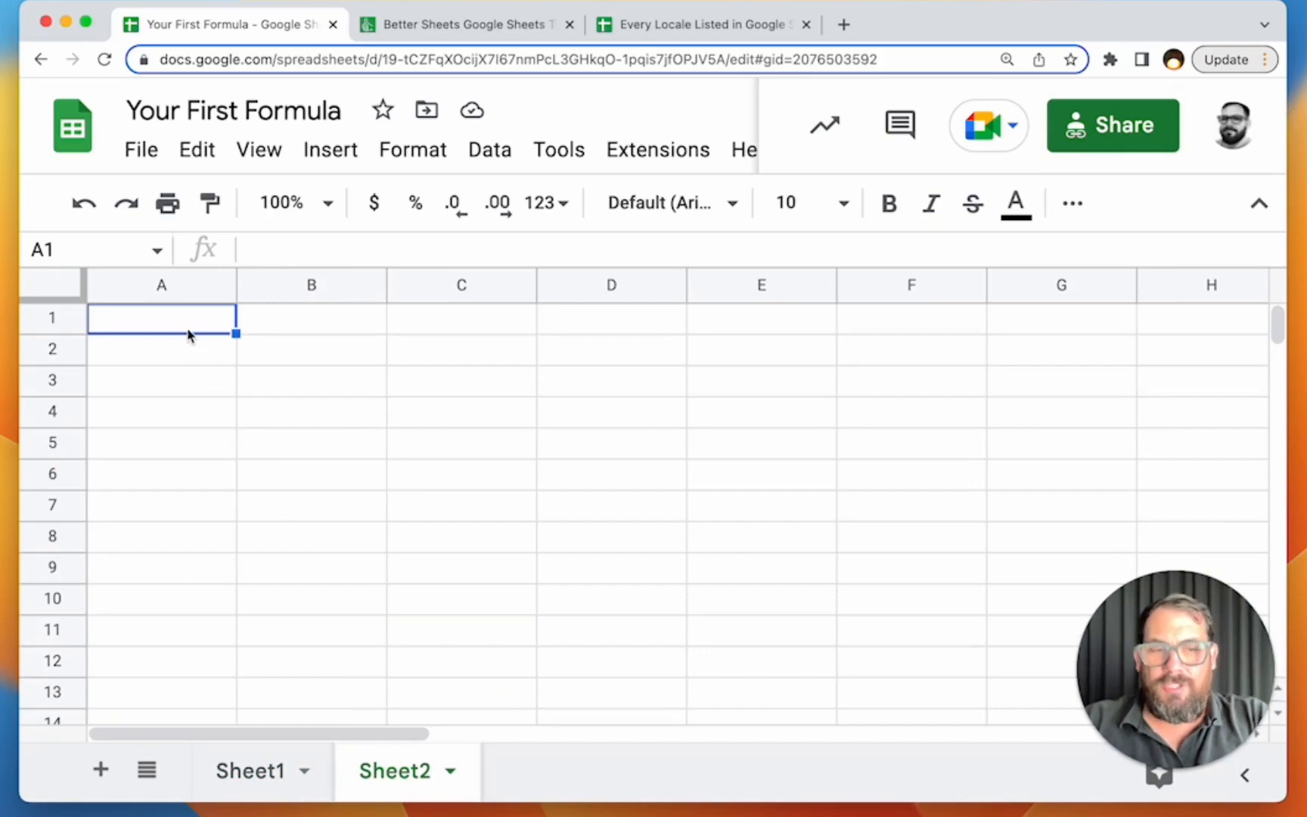
pyautogui.write('=transpose(')
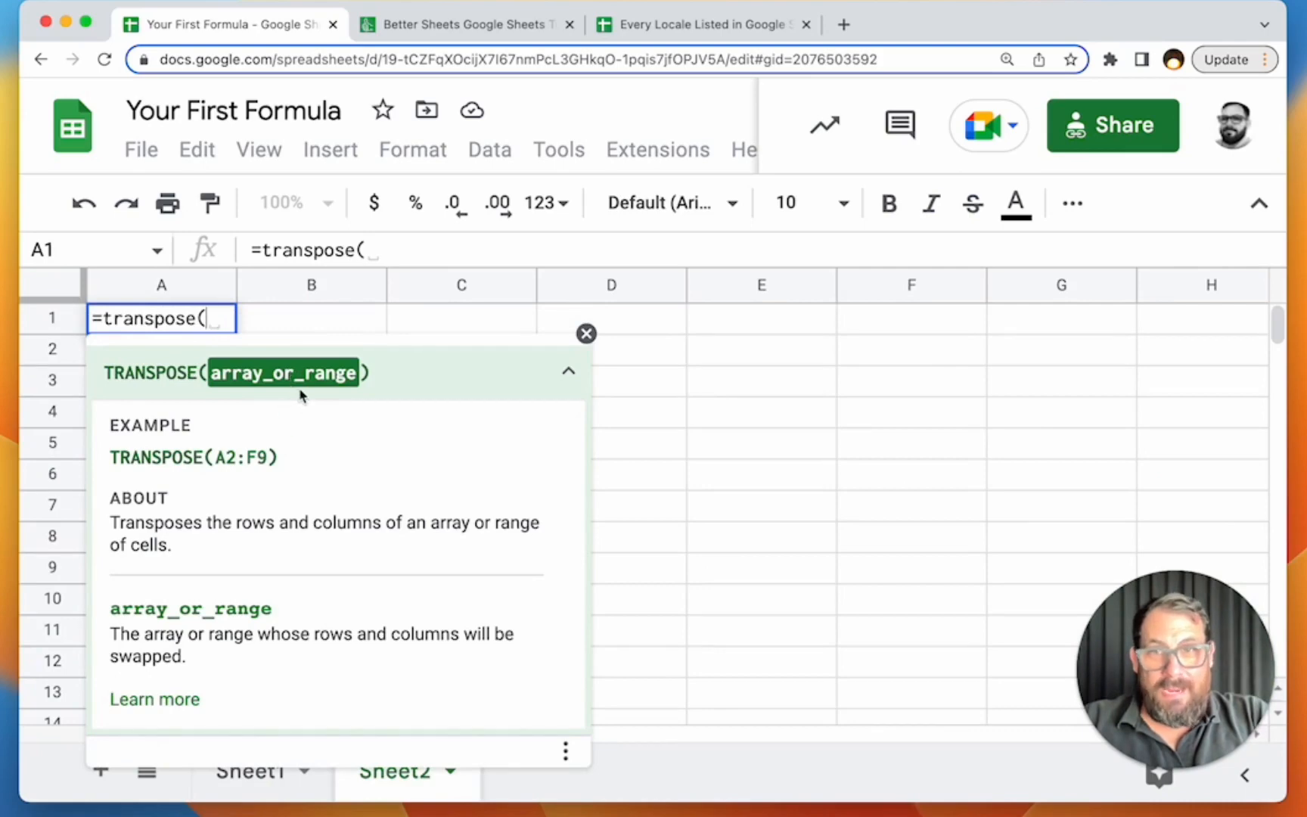
pyautogui.click(260, 779)
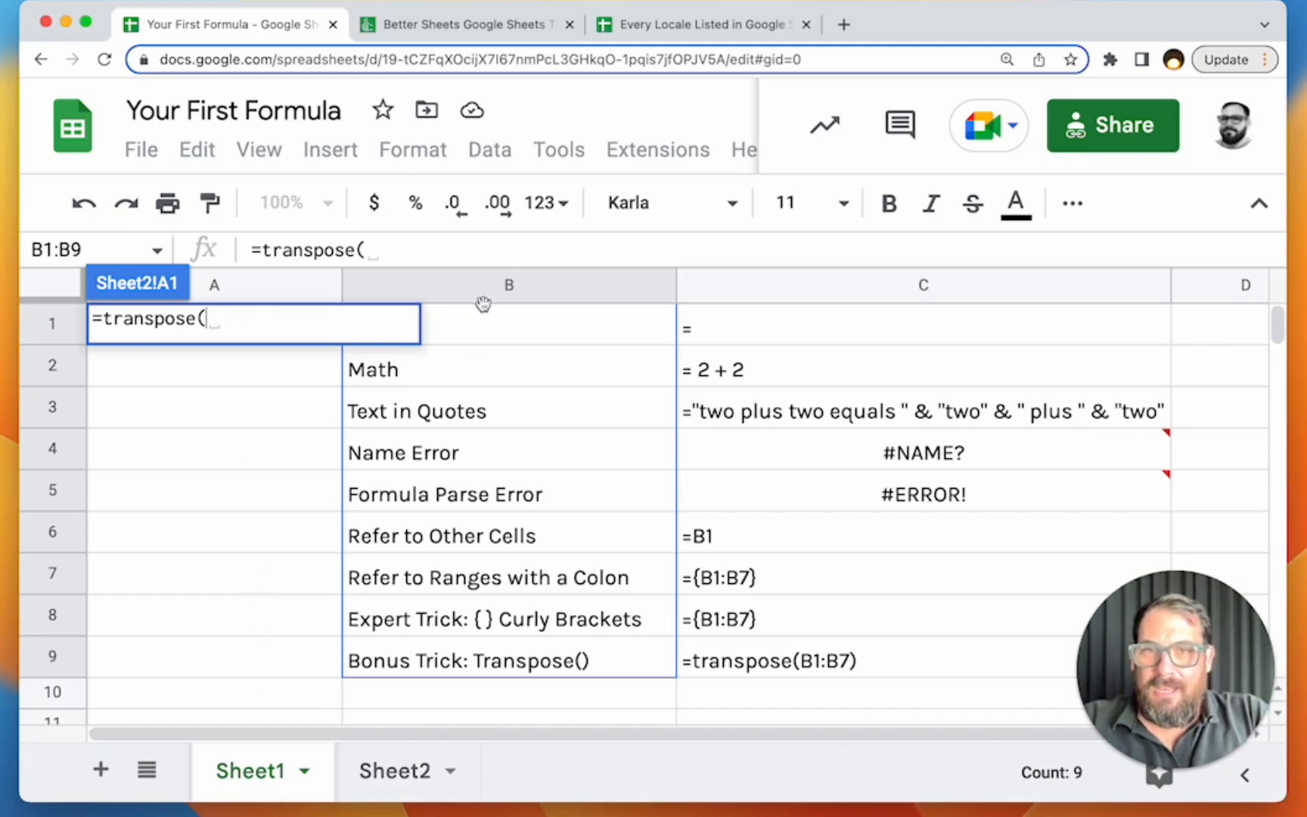
pyautogui.moveTo(525, 336); pyautogui.dragTo(522, 652)
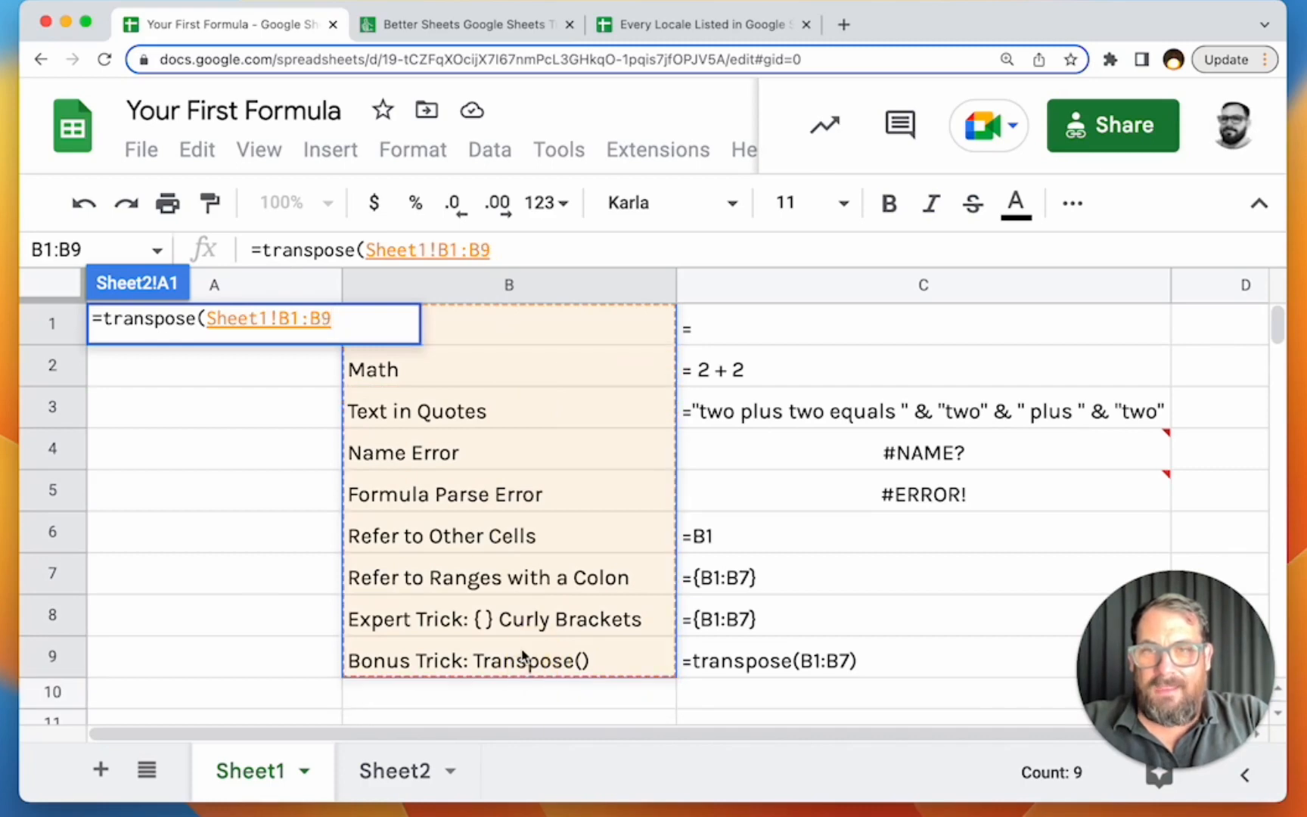
pyautogui.write(')')
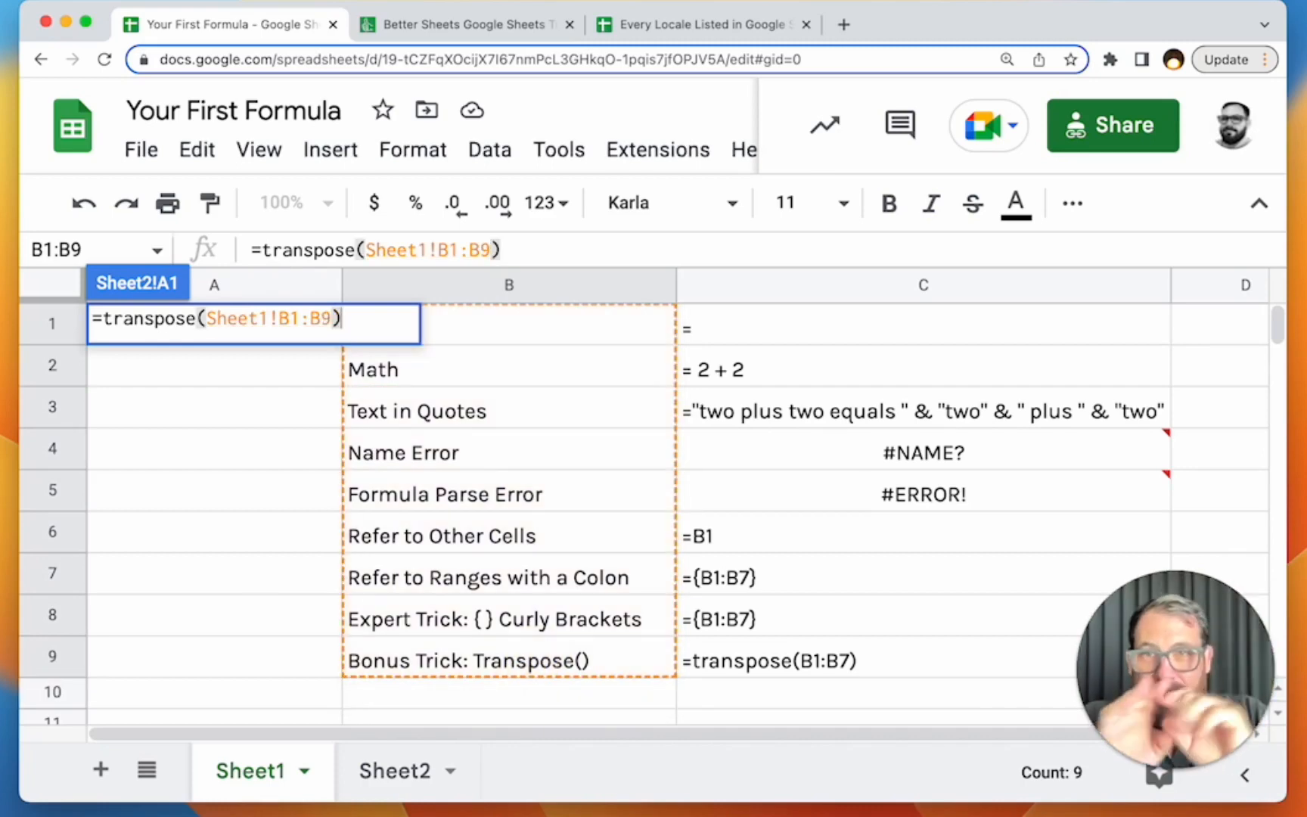
pyautogui.press('Return')
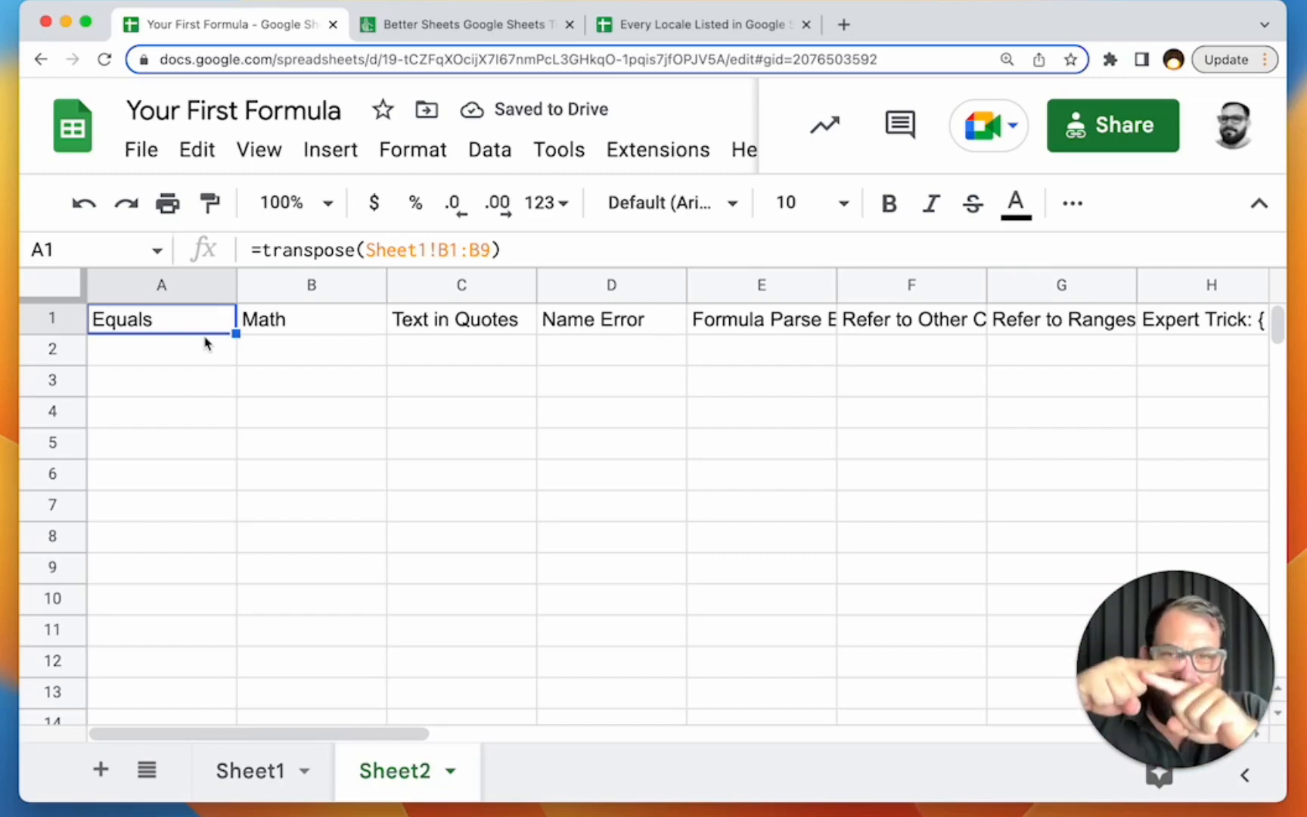
# - Examine the transposed headings across row 1 of Sheet2 and compare them with the source list on Sheet1
pyautogui.press('Right')
pyautogui.press('Right')
pyautogui.press('Right')
pyautogui.press('Right')
pyautogui.press('Right')
pyautogui.press('Right')
pyautogui.press('Right')
pyautogui.press('Right')
pyautogui.press('Right')
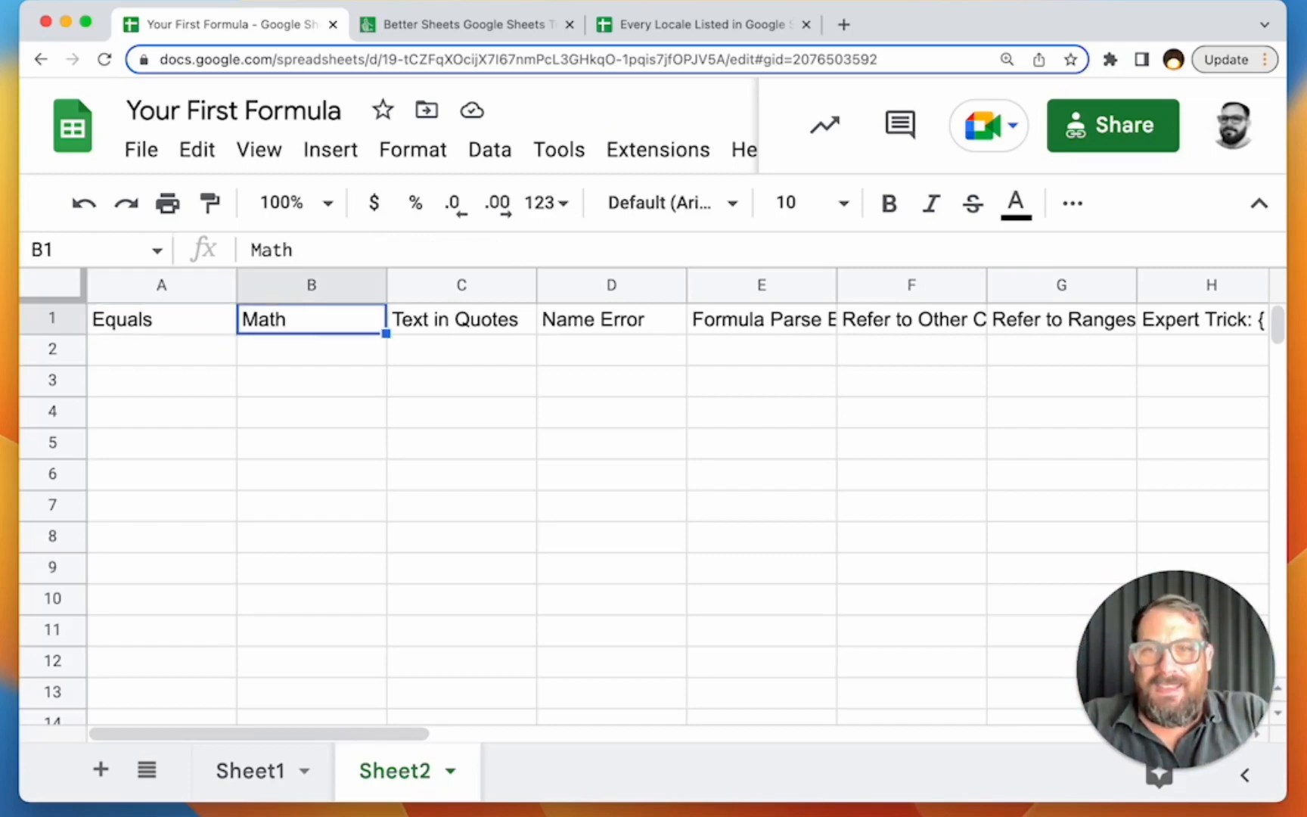
pyautogui.press('Left')
pyautogui.press('Left')
pyautogui.press('Left')
pyautogui.press('Left')
pyautogui.press('Left')
pyautogui.press('Left')
pyautogui.press('Left')
pyautogui.press('Left')
pyautogui.press('Left')
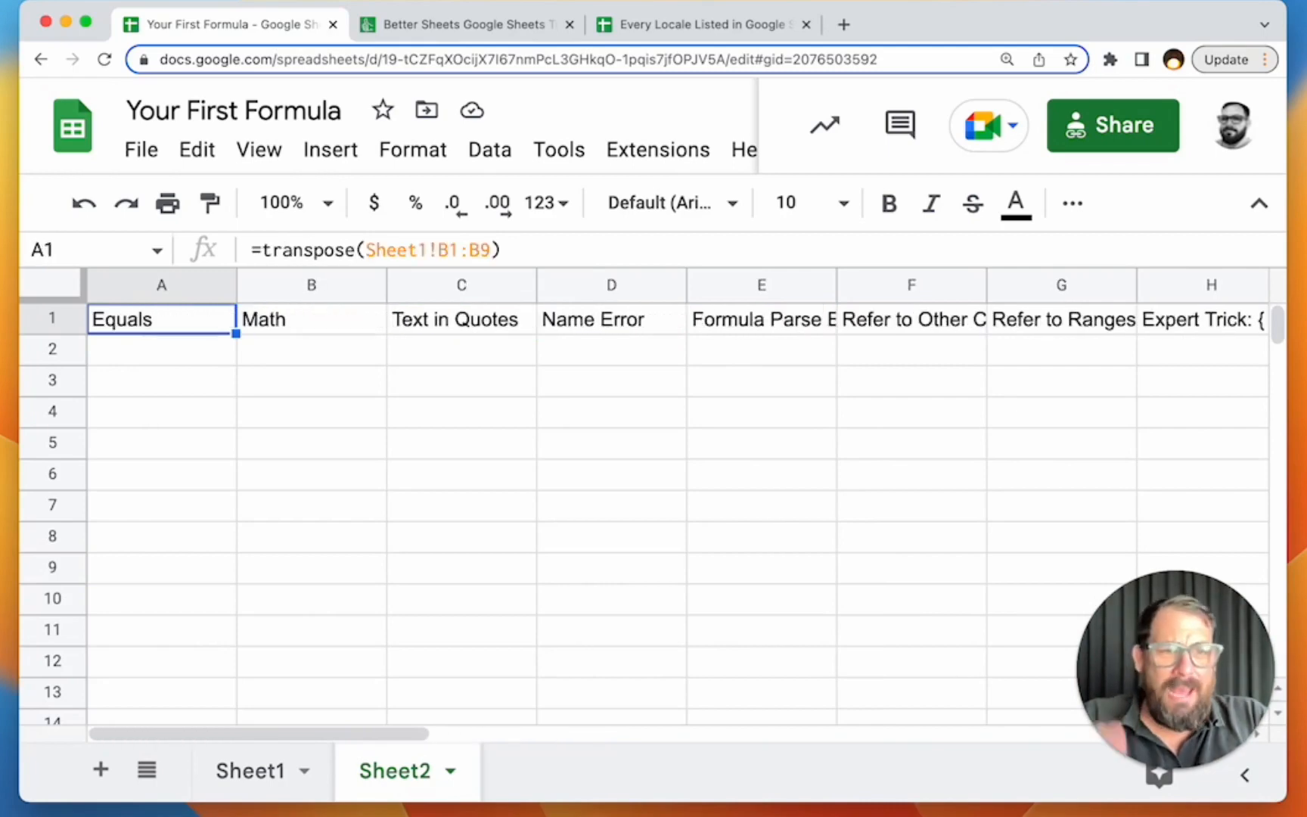
pyautogui.click(293, 771)
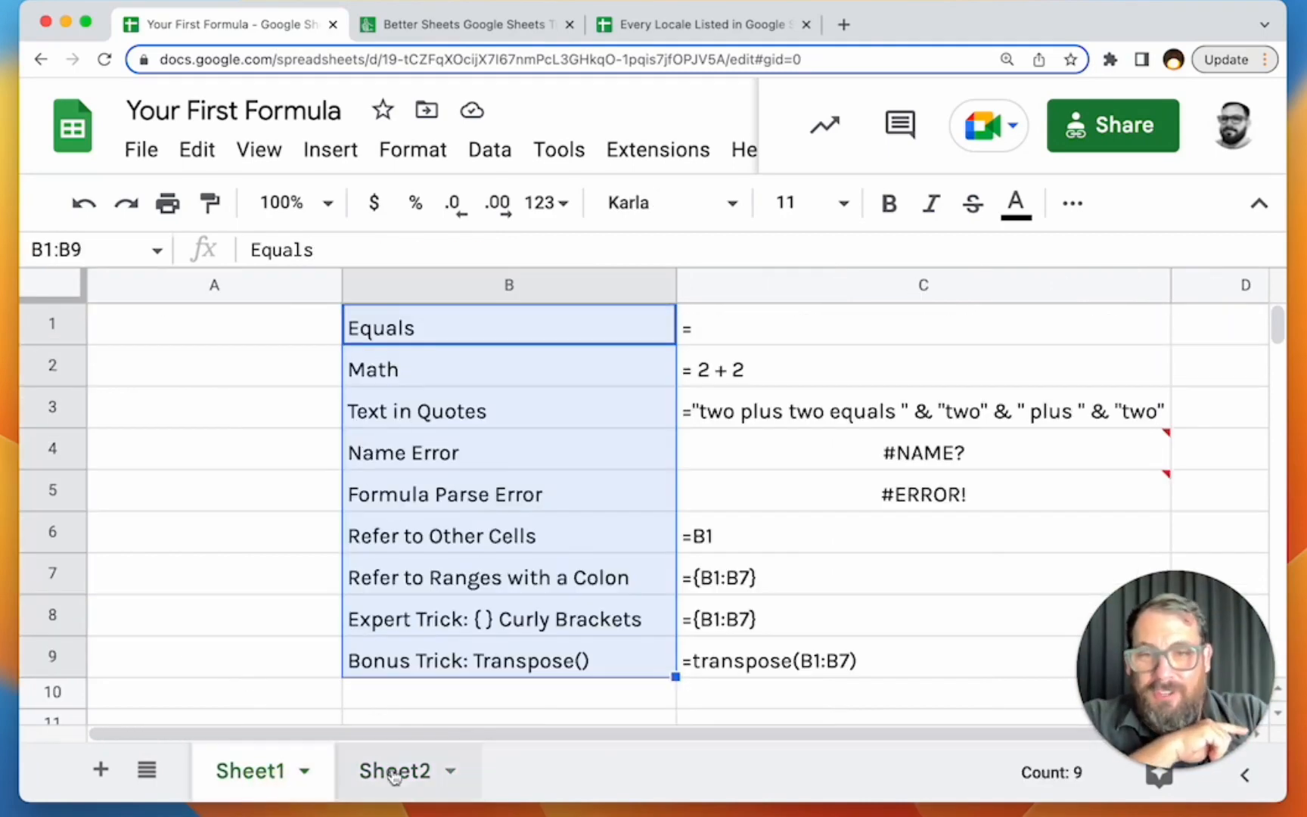
pyautogui.click(388, 768)
pyautogui.moveTo(199, 324); pyautogui.dragTo(558, 330)
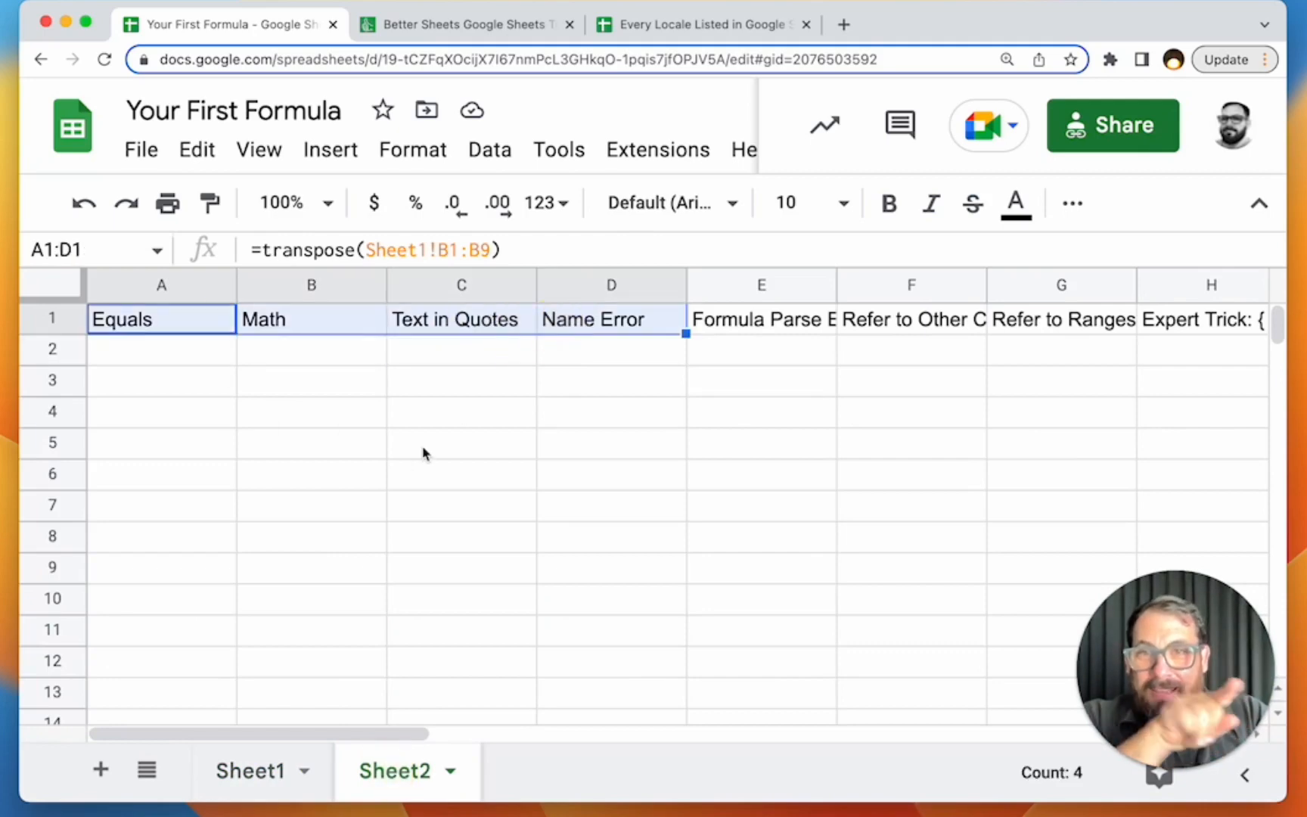
# - Add an exclamation mark to the end of the texts in B5 and B4 on Sheet1
pyautogui.click(286, 771)
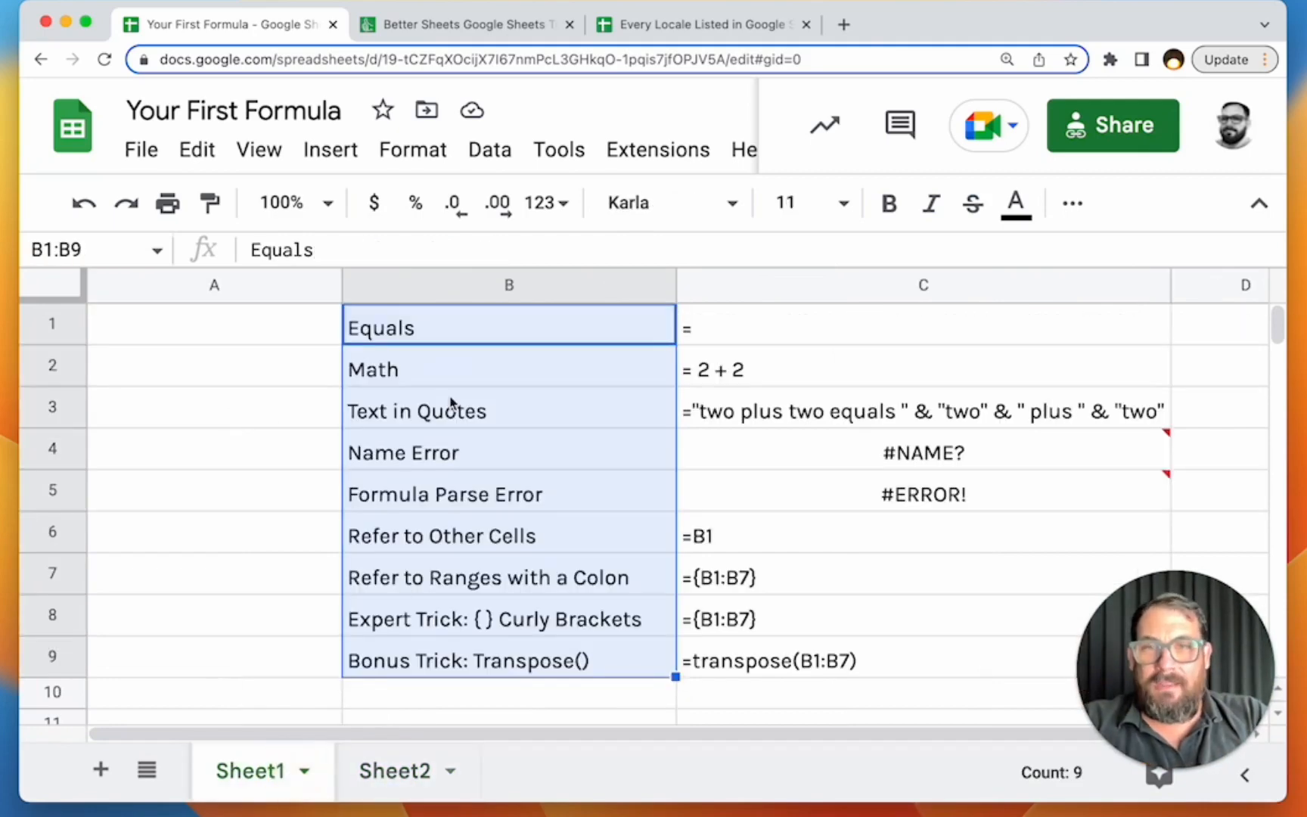
pyautogui.click(454, 371)
pyautogui.click(467, 457)
pyautogui.click(467, 493)
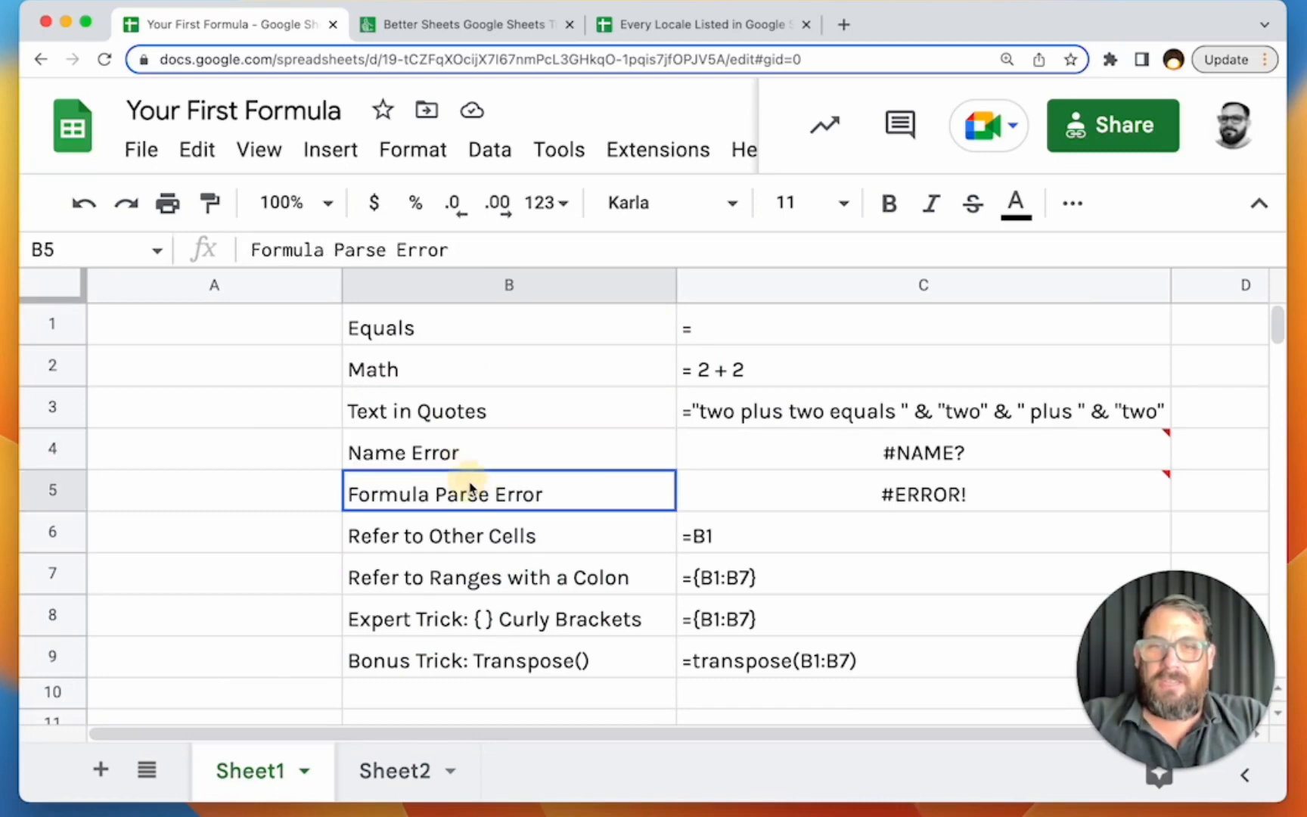
pyautogui.doubleClick(466, 493)
pyautogui.write('!')
pyautogui.doubleClick(511, 446)
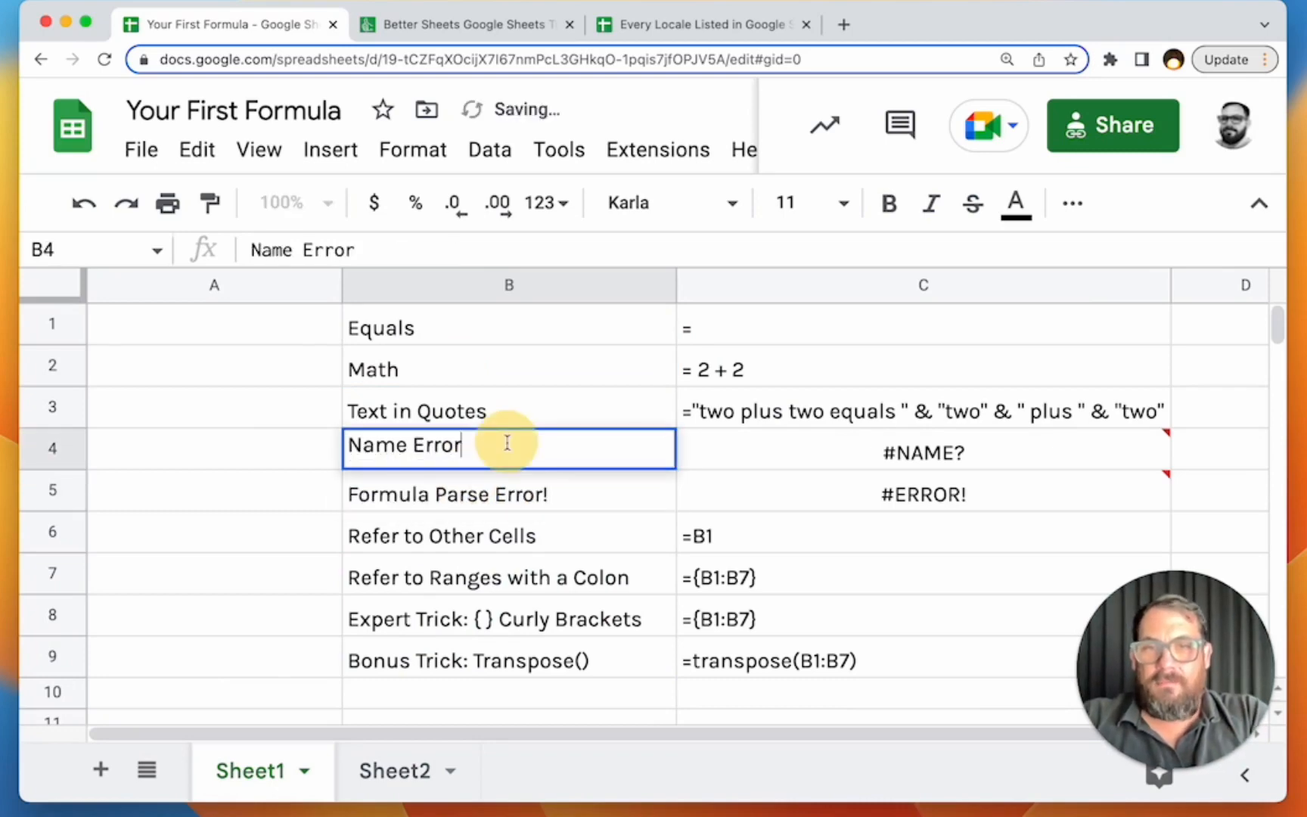
pyautogui.write('!')
pyautogui.press('Return')
# - Check the edited headings in D1:E1 of Sheet2, widen column E to fit its full text, and return to Sheet1
pyautogui.click(382, 773)
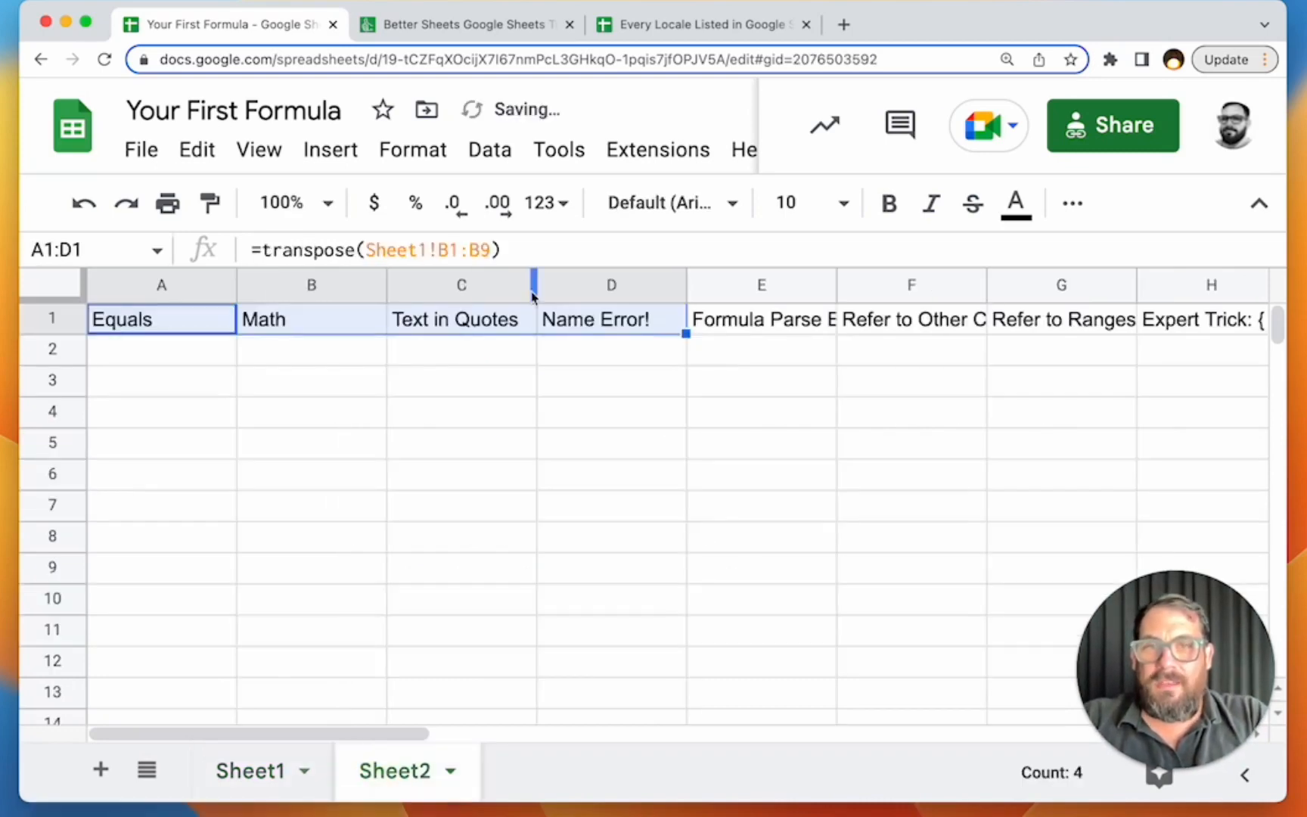
pyautogui.click(575, 318)
pyautogui.moveTo(652, 319); pyautogui.dragTo(729, 315)
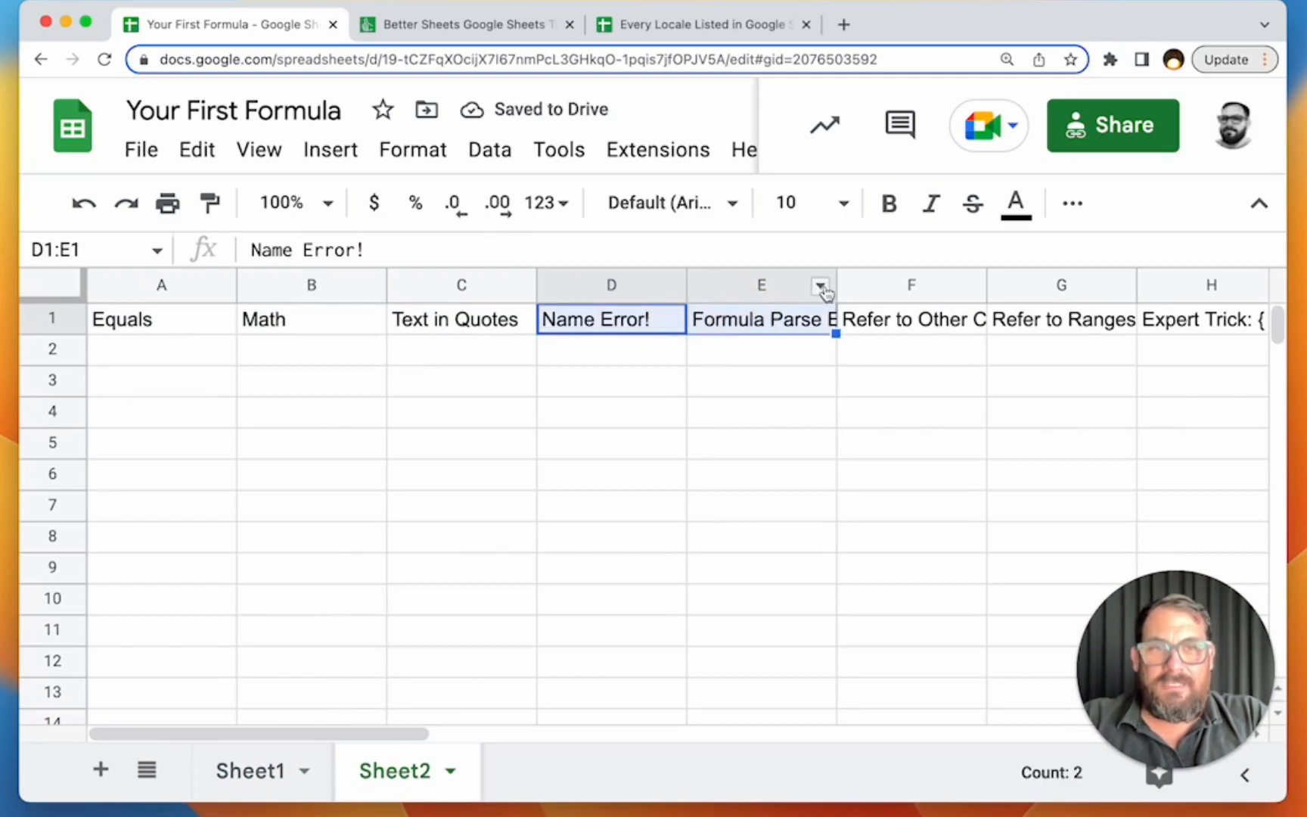
pyautogui.moveTo(838, 285); pyautogui.dragTo(918, 294)
pyautogui.click(885, 321)
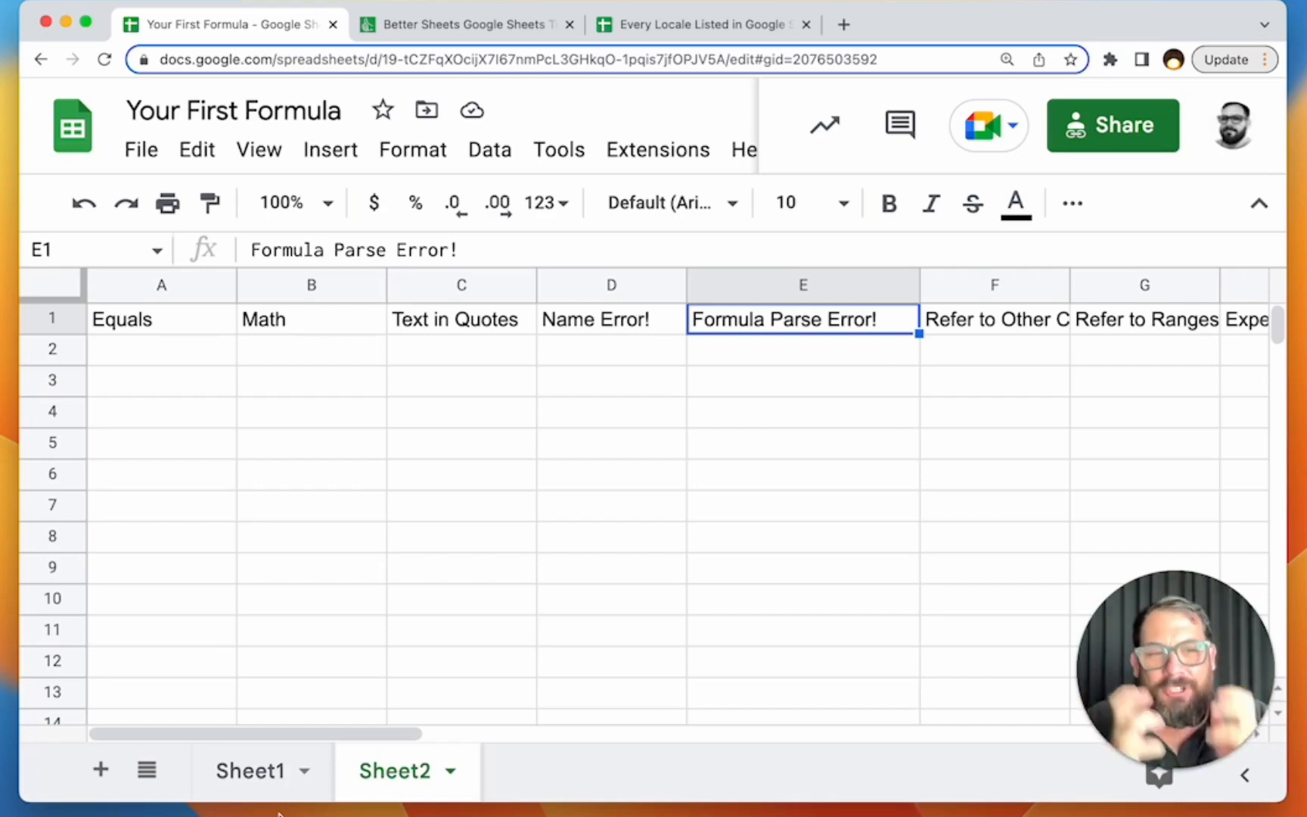
pyautogui.click(286, 791)
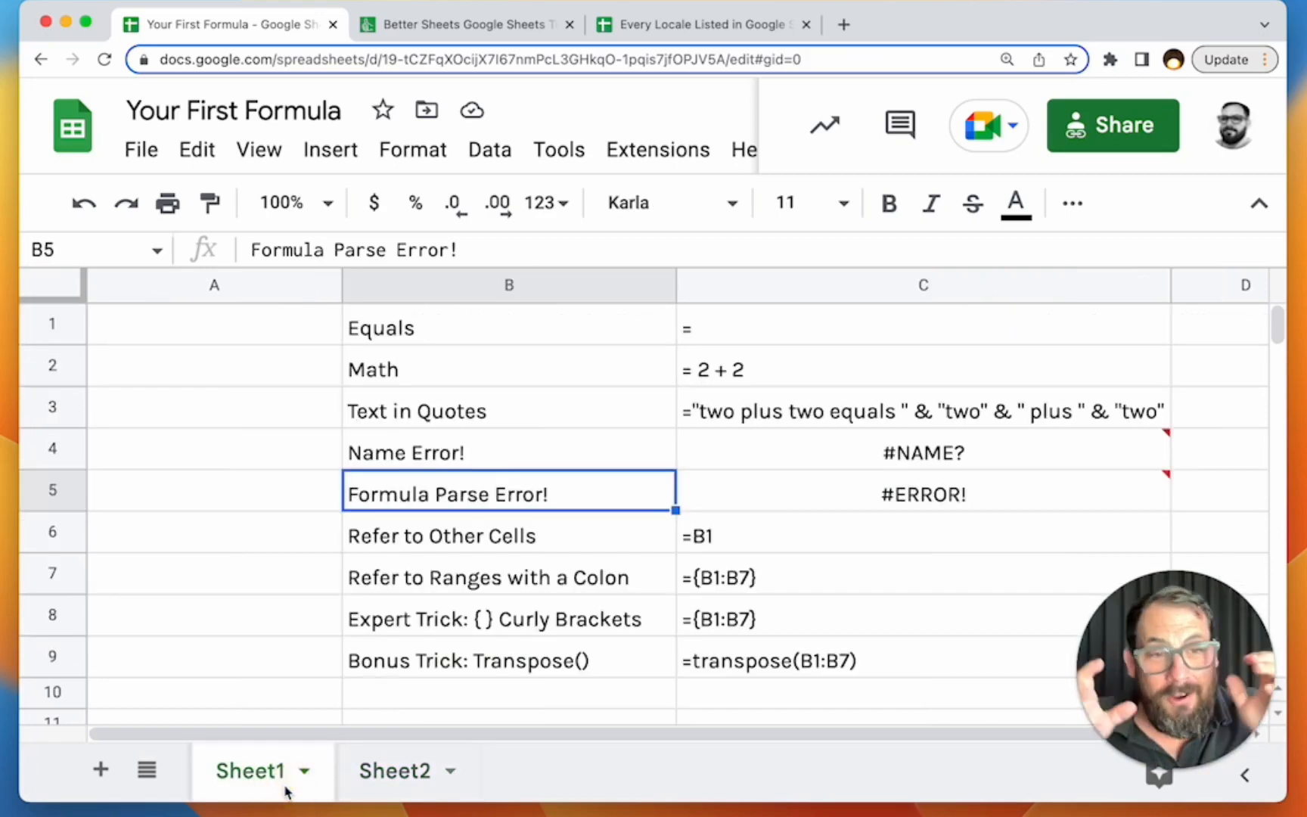